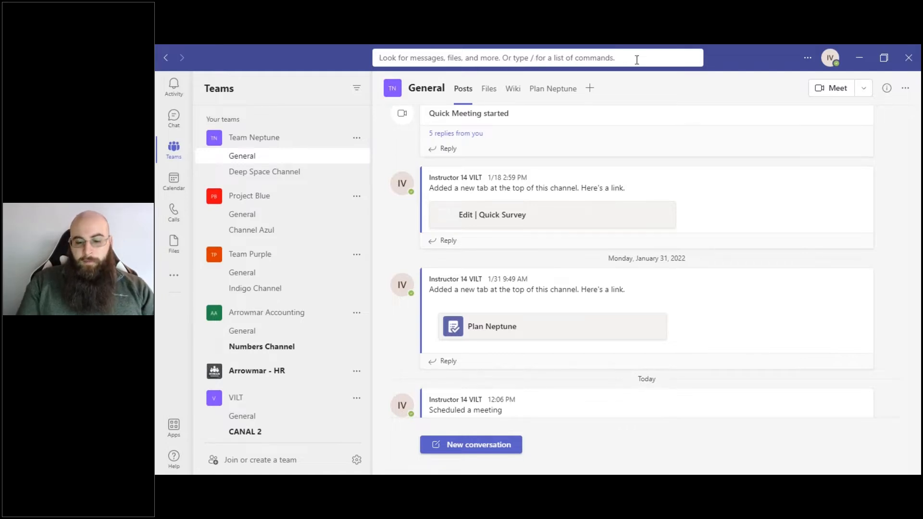
- Set the availability status to be right back with the /brb command
text(/)
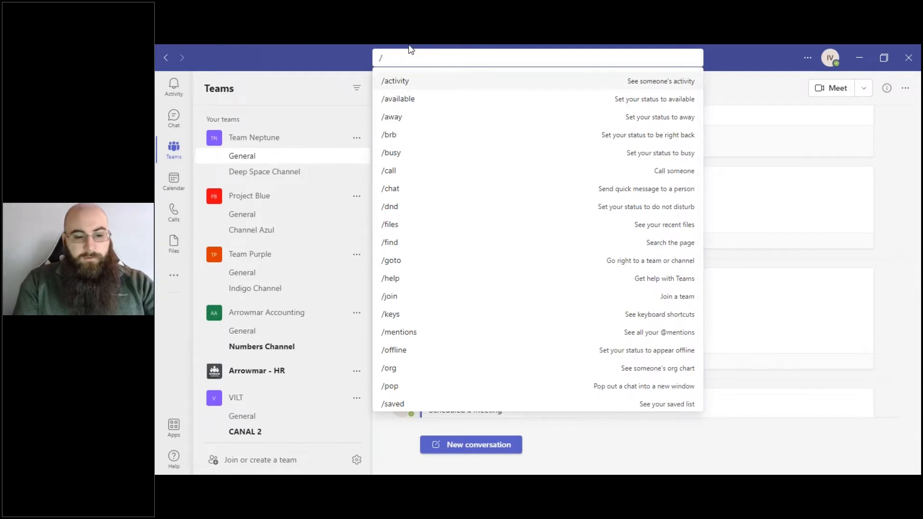
text(brb)
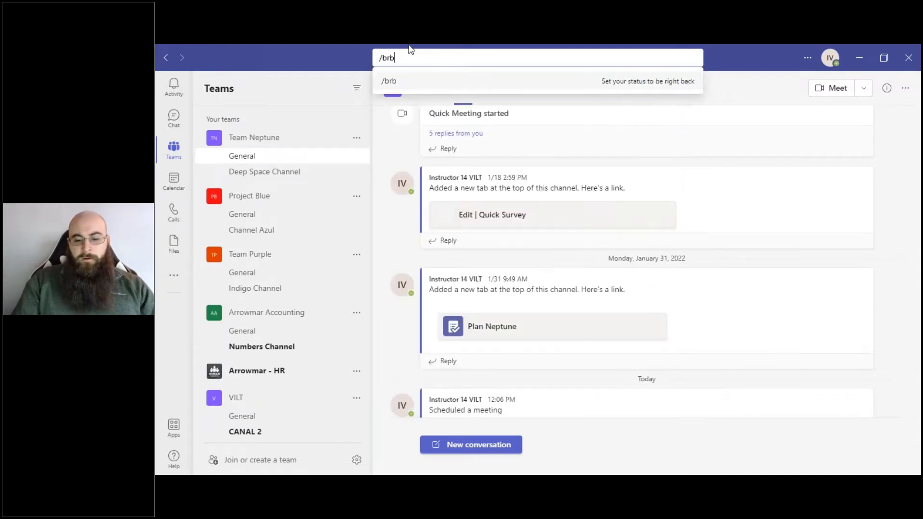
key(Return)
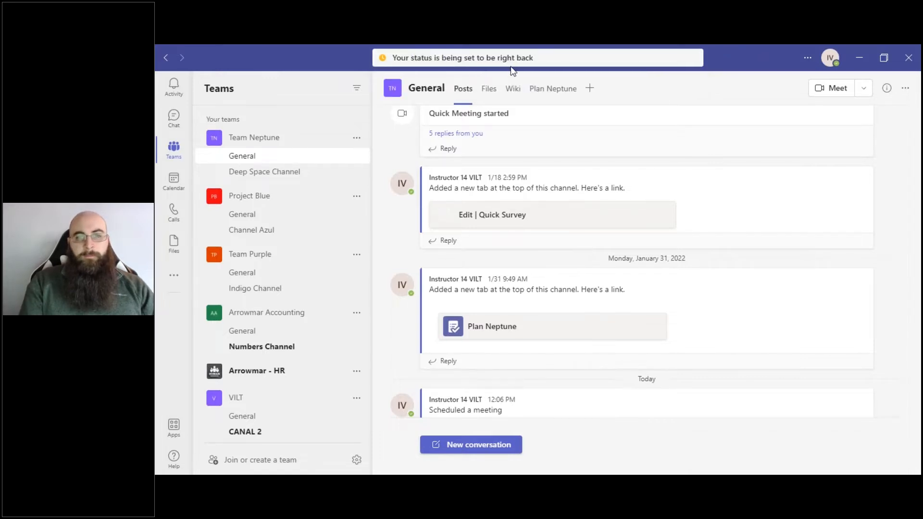
- Set the availability status to available with the /available command
click(548, 59)
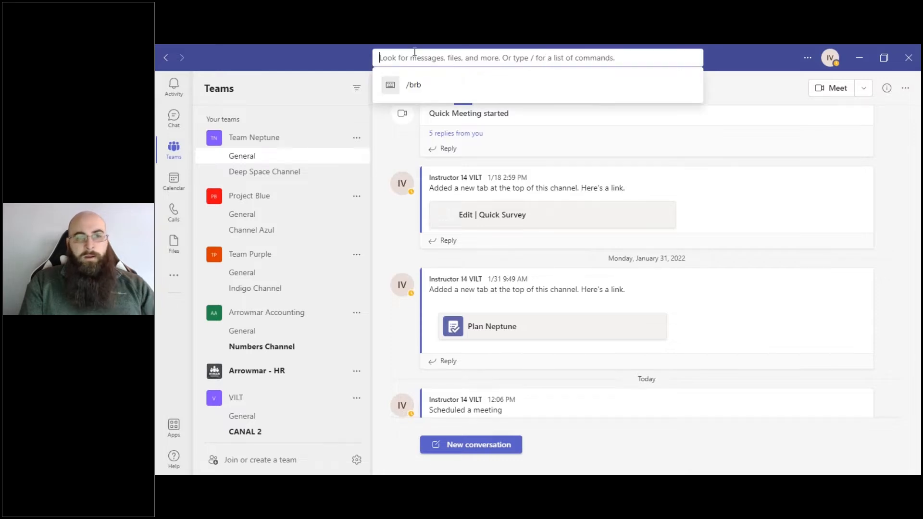
text(/available)
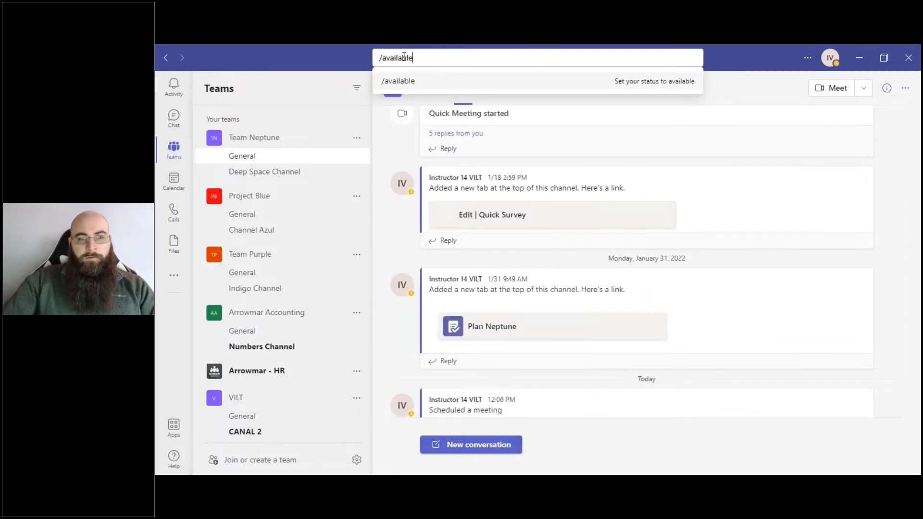
click(463, 73)
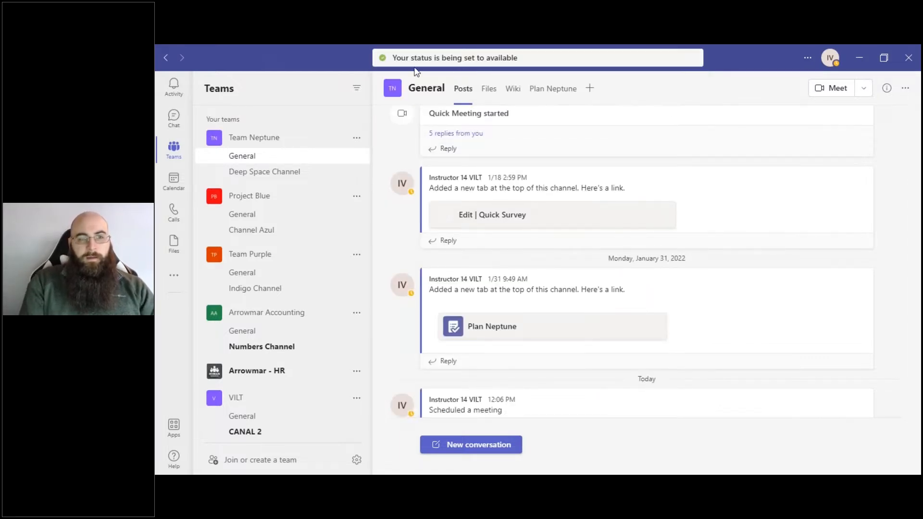
- Bring up the keyboard shortcuts list with the /keys command, look it over and close it
click(482, 60)
text(/)
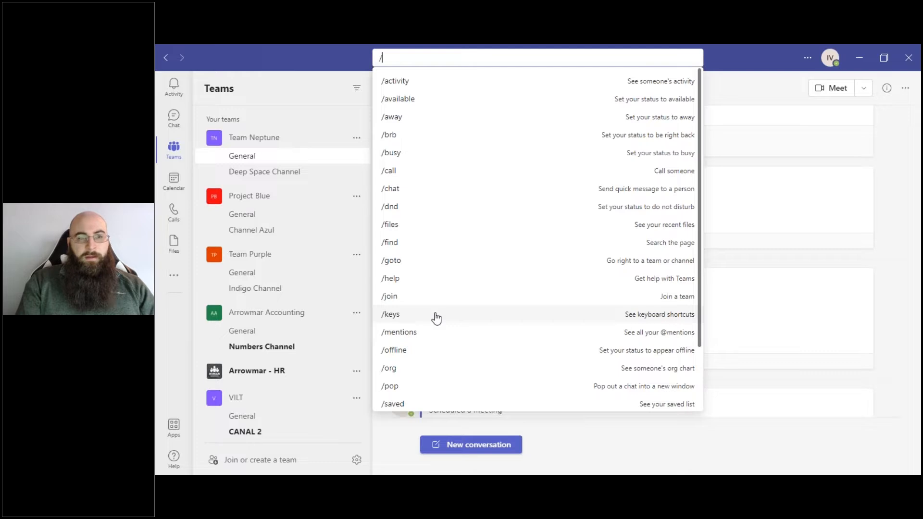
text(keys)
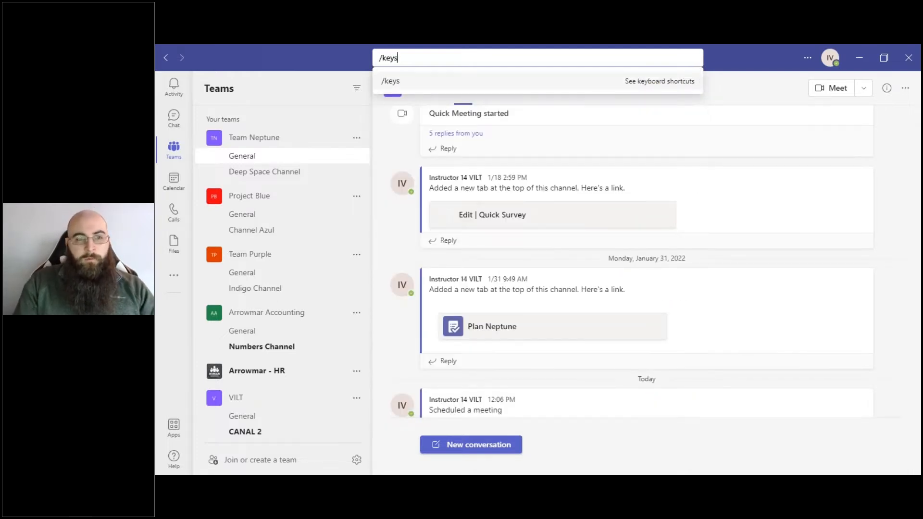
key(Return)
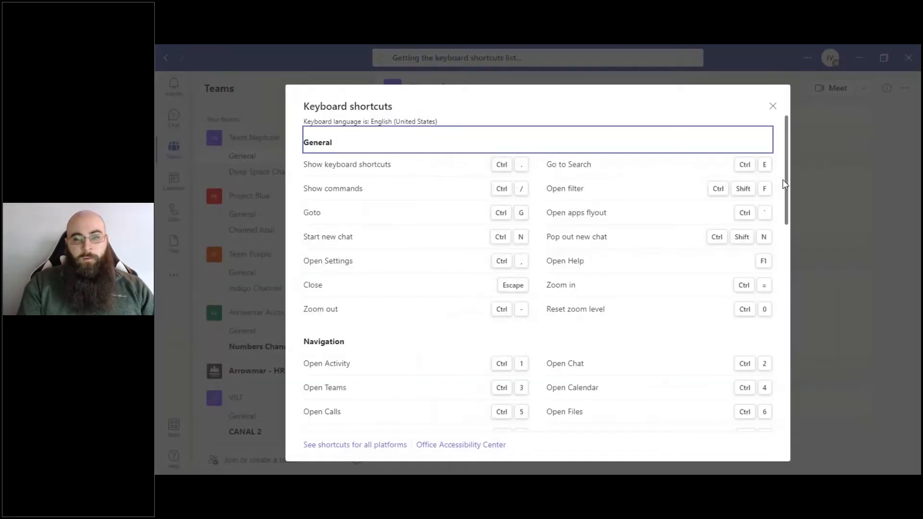
key(ctrl+e)
drag(787, 181, 772, 109)
click(772, 106)
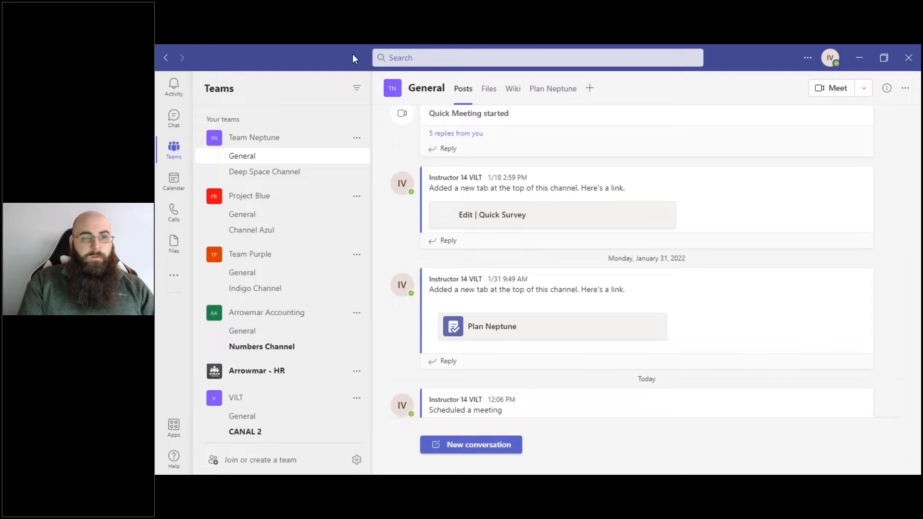
- Search all of Teams for "sales" and show the full results
click(407, 57)
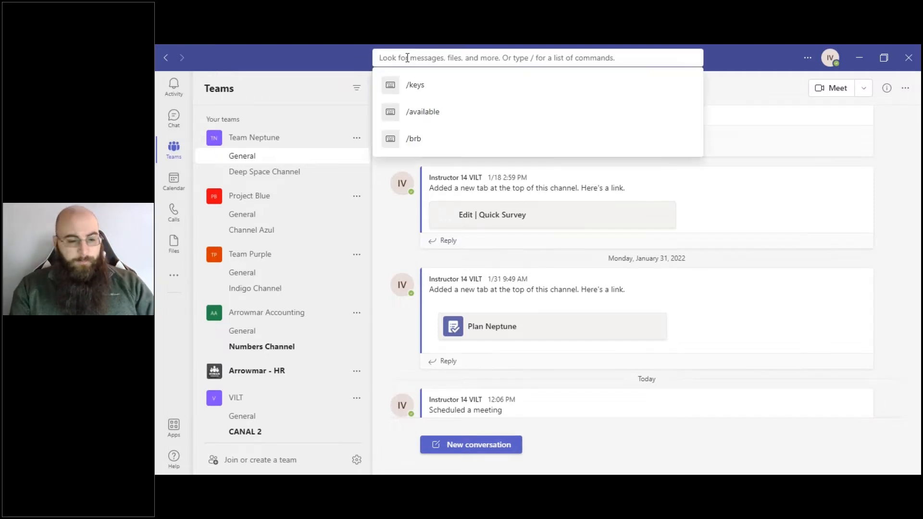
text(sales)
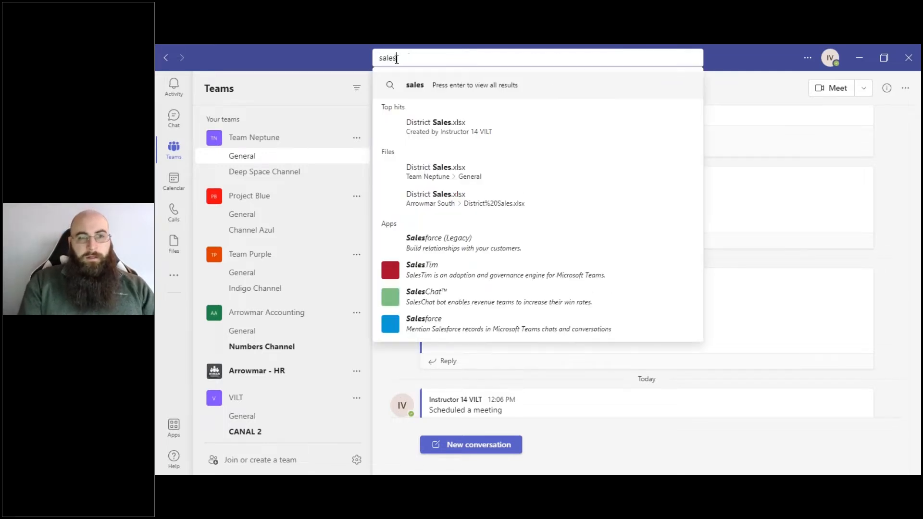
key(Return)
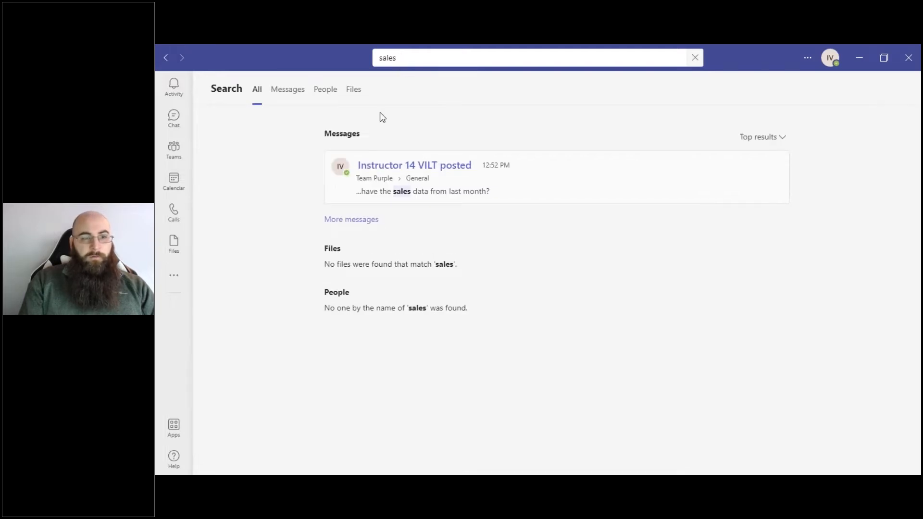
- Review the "sales" search results by category: messages, people and files
click(256, 88)
click(278, 95)
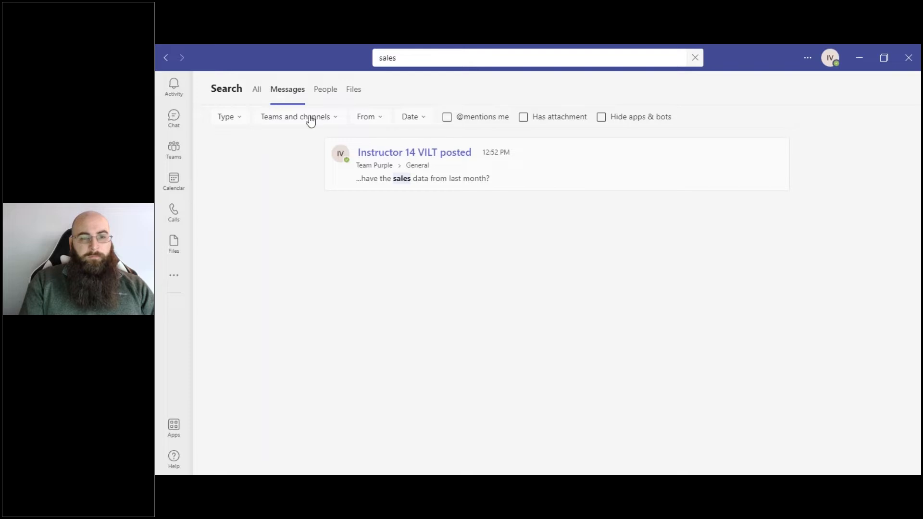
mouse_move(383, 181)
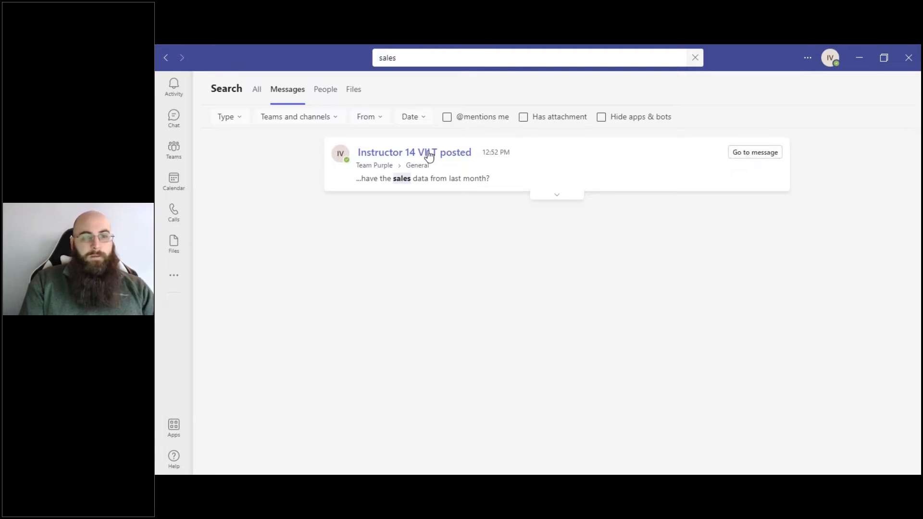
click(331, 93)
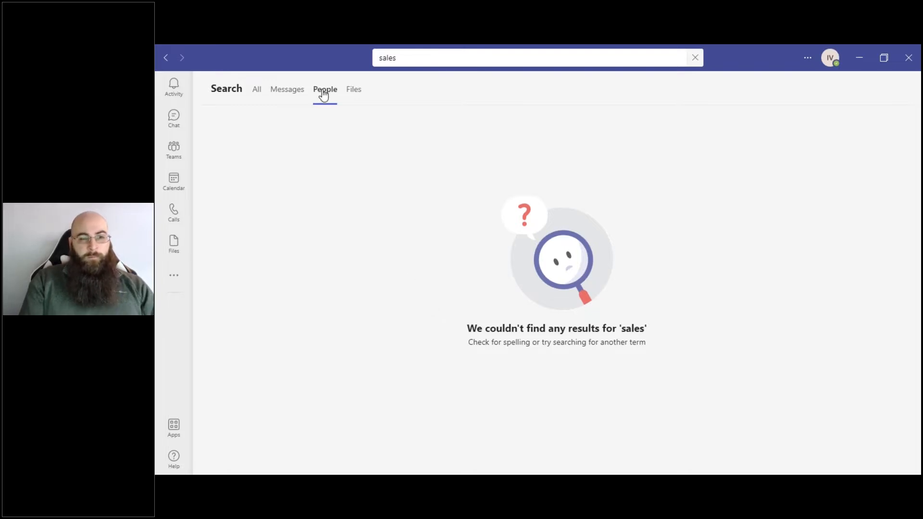
click(349, 96)
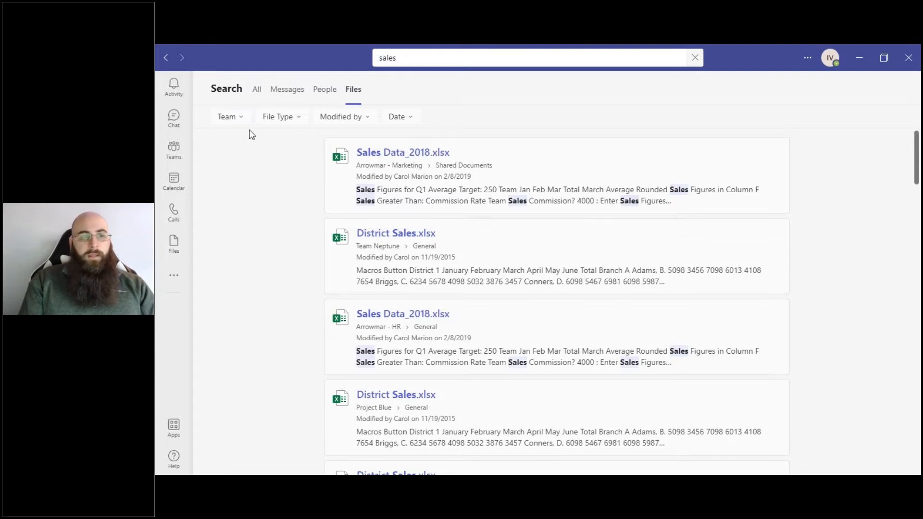
- Check the team filter, narrow the "sales" file results to Excel files and clear the filter
click(225, 120)
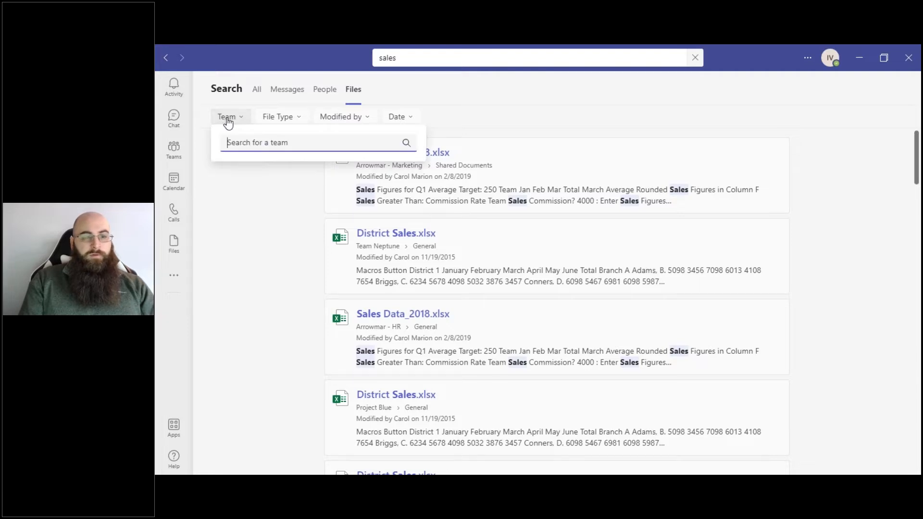
click(299, 122)
click(299, 120)
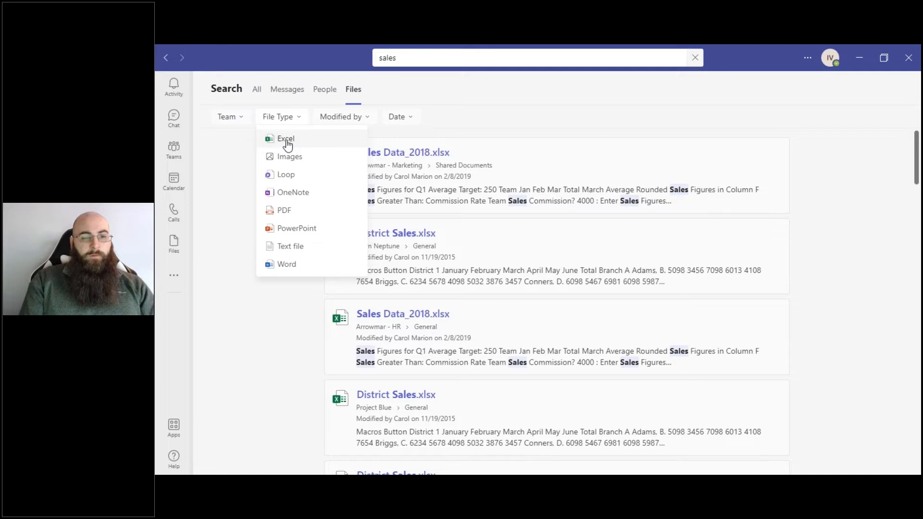
click(286, 140)
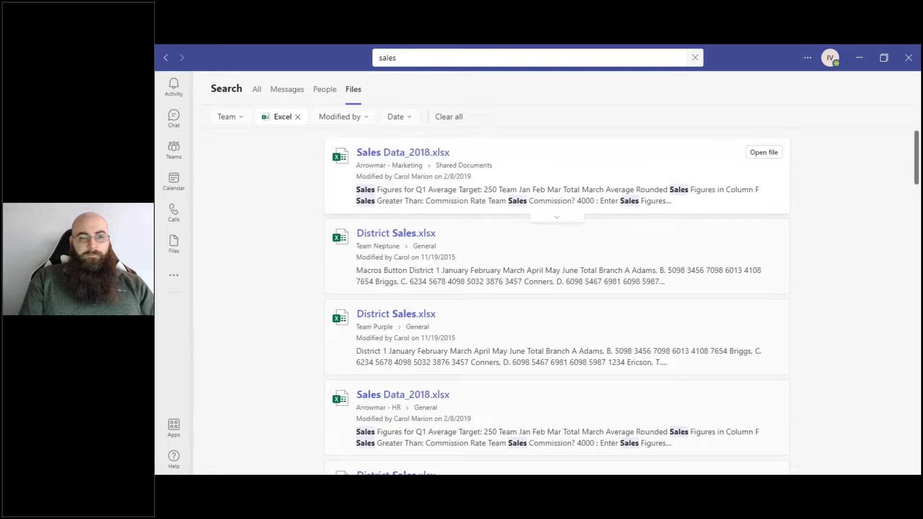
click(462, 123)
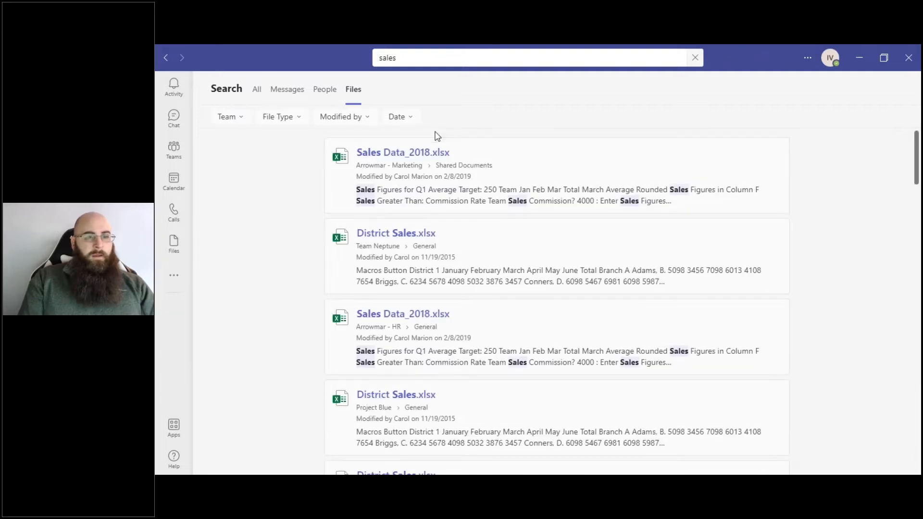
- Return to Team Neptune's General channel and draft a new conversation reading "Hello everyone!"
click(174, 150)
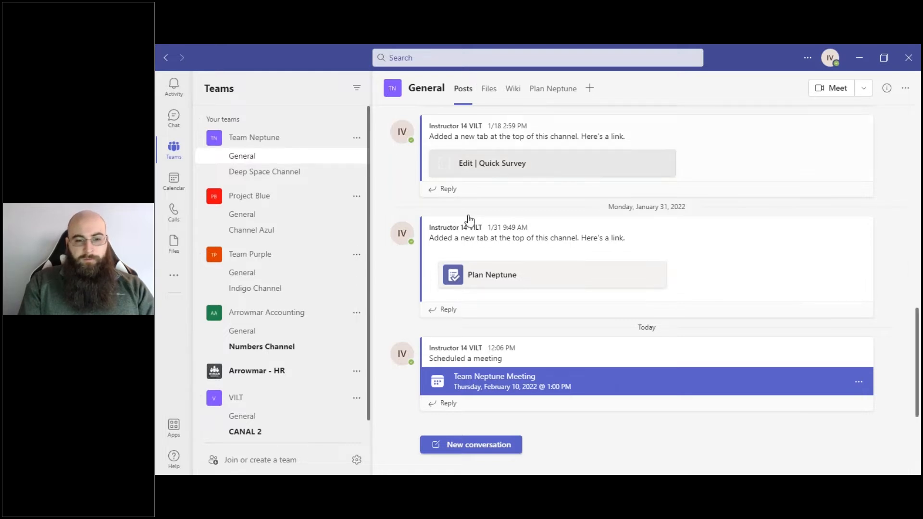
click(463, 446)
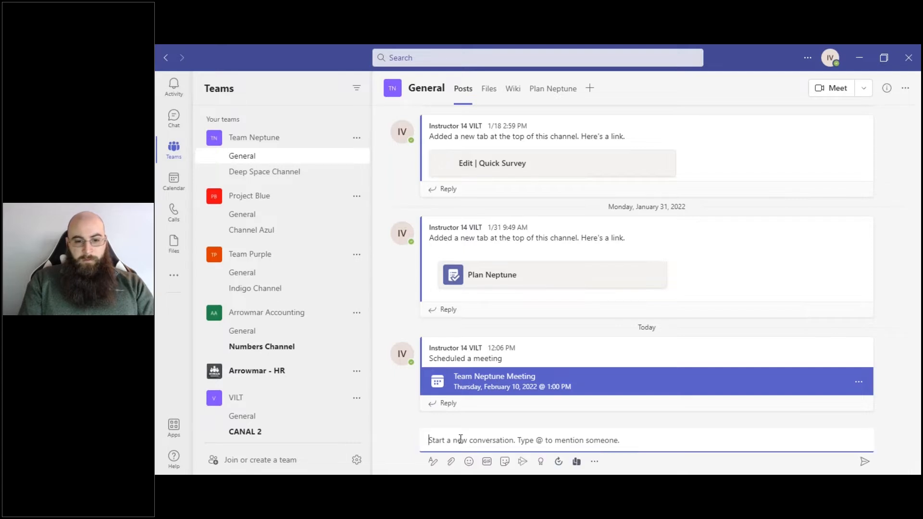
text(Hello everyone!)
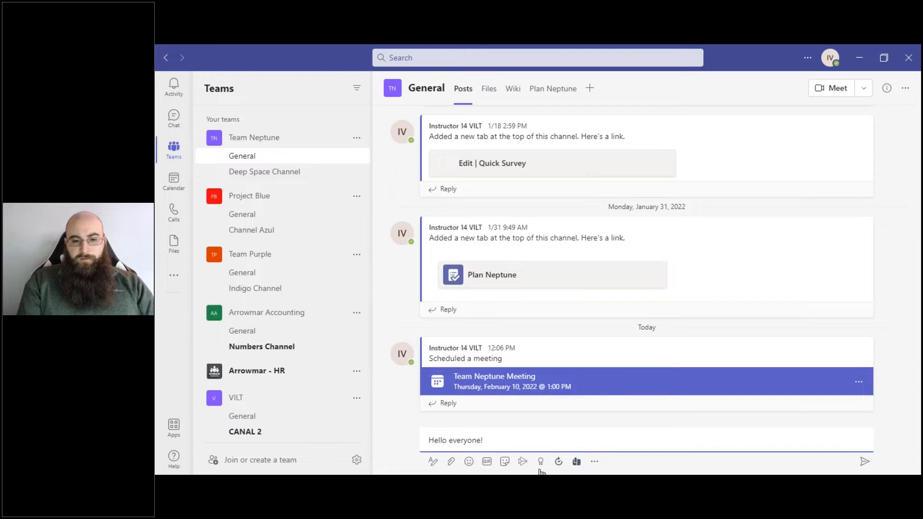
- Expand the draft's formatting options and make the text "Hello everyone!" bold and blue
click(433, 461)
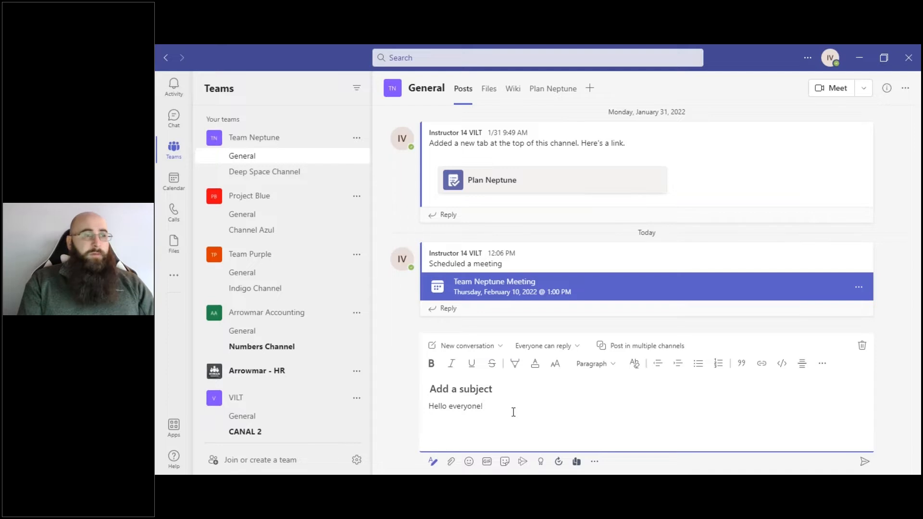
drag(510, 411, 451, 410)
click(462, 423)
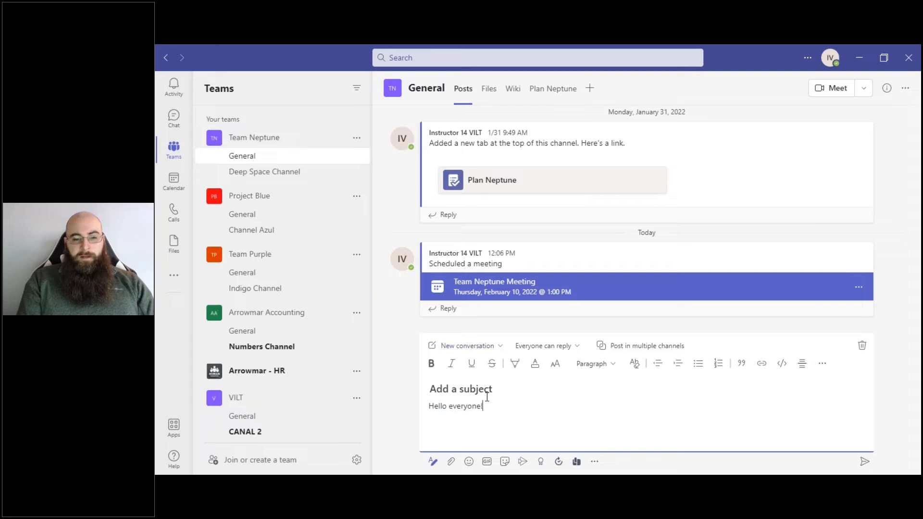
drag(482, 406, 426, 408)
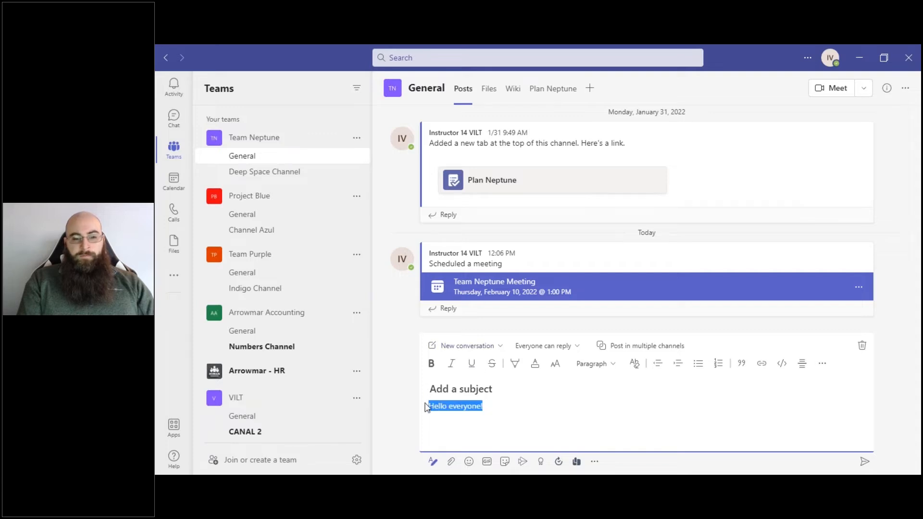
click(431, 364)
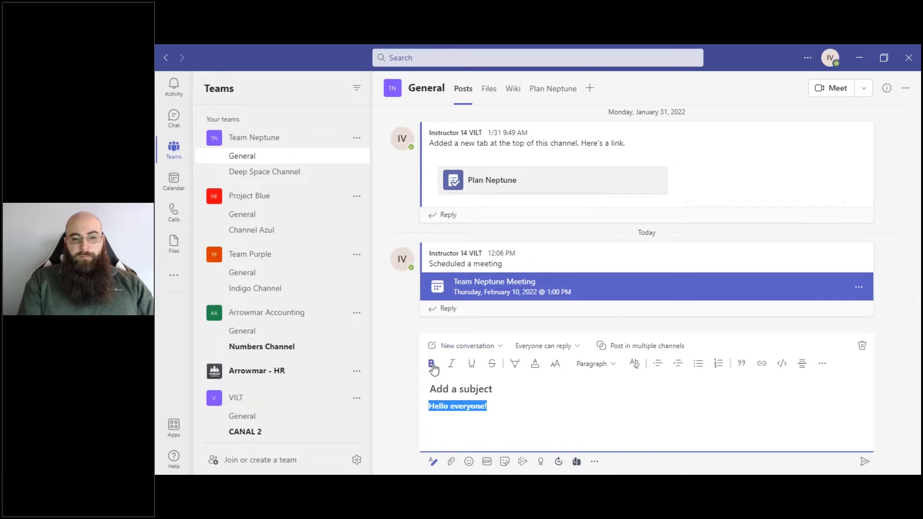
click(554, 369)
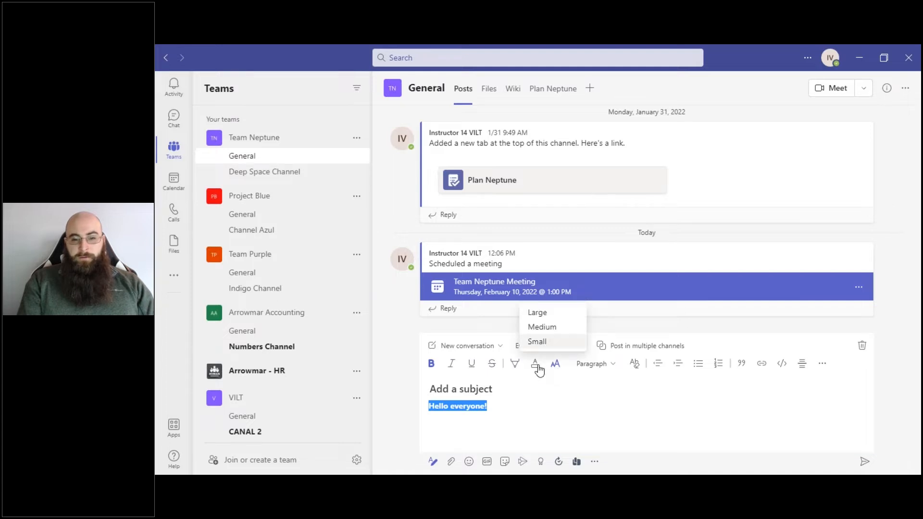
click(537, 367)
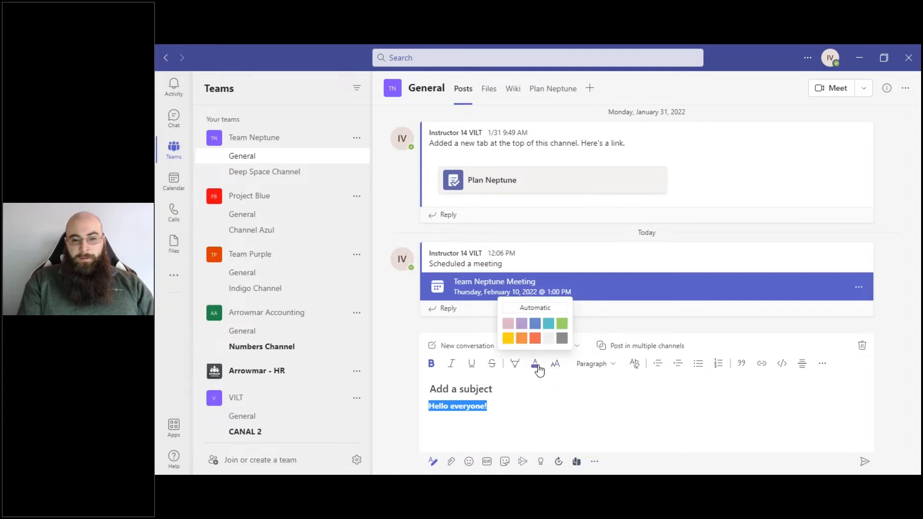
click(534, 325)
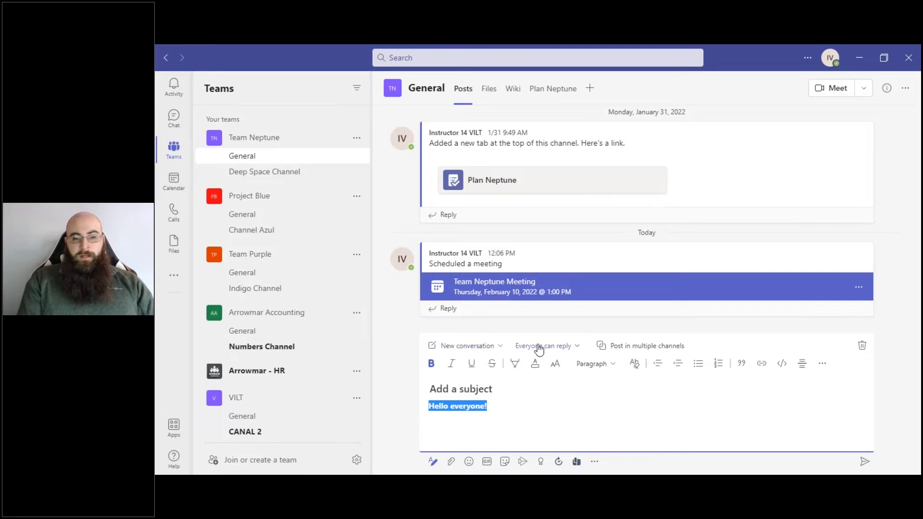
- Change the draft's post type to Announcement and switch it back to New conversation
click(467, 347)
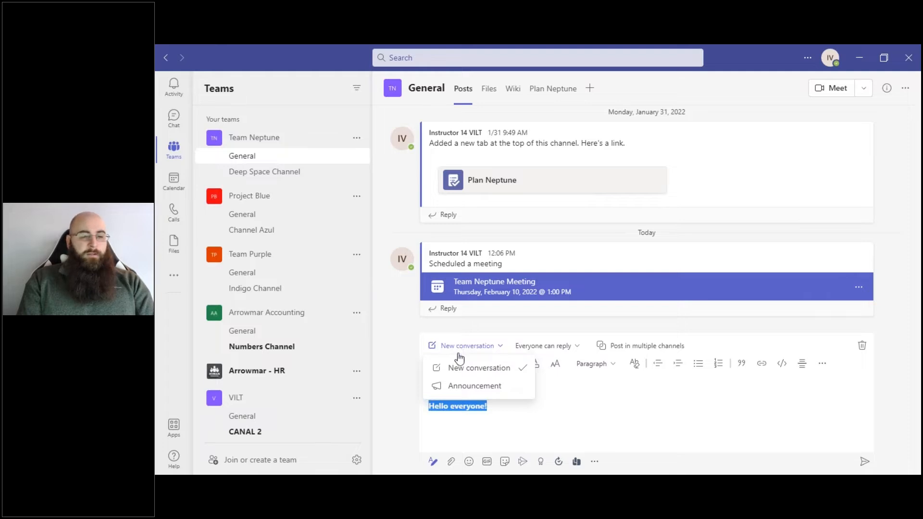
click(470, 389)
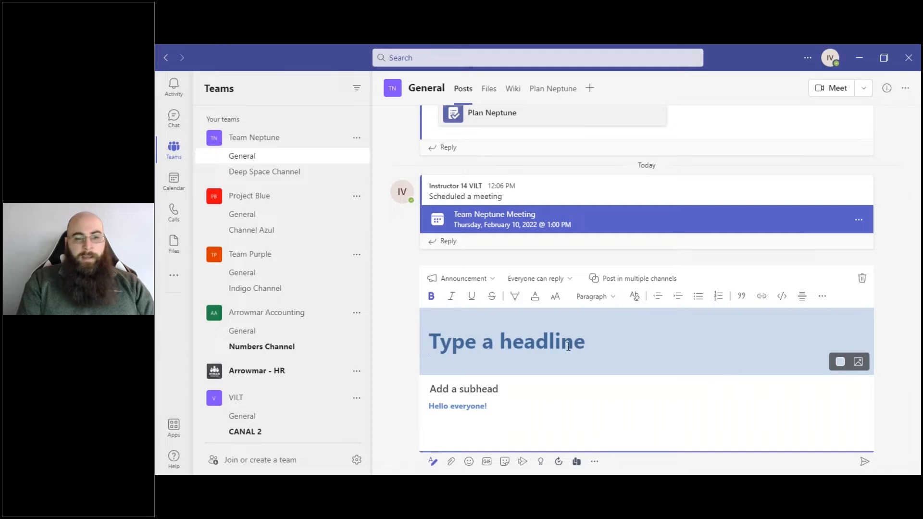
click(462, 280)
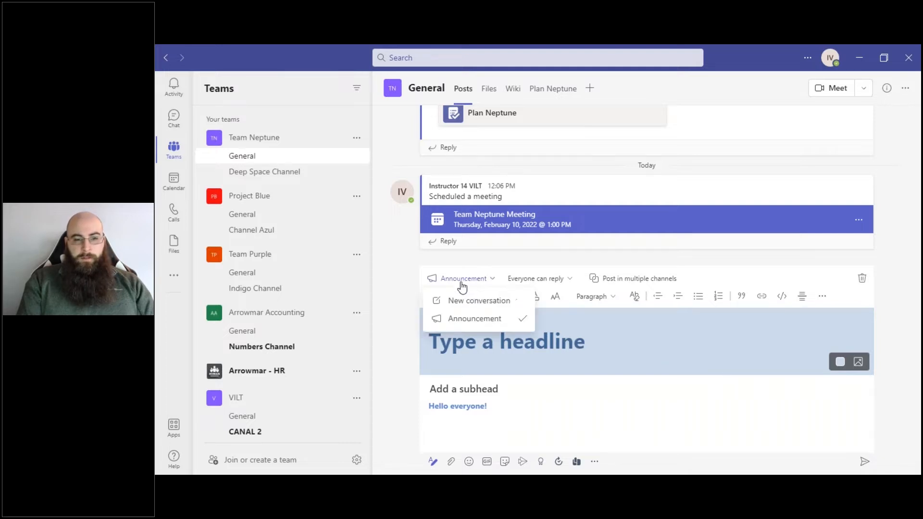
click(471, 301)
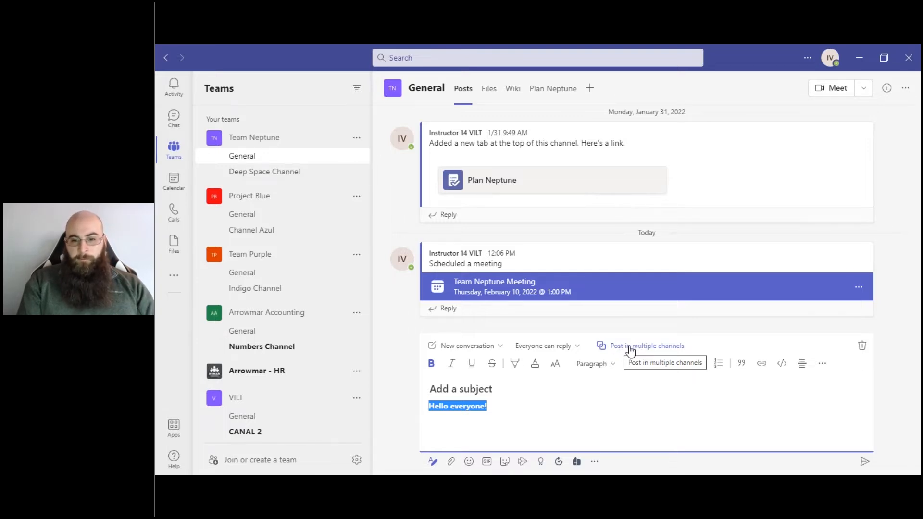
- Check posting the draft in multiple channels by selecting Project Blue's General channel, and cancel the channel selection
click(629, 352)
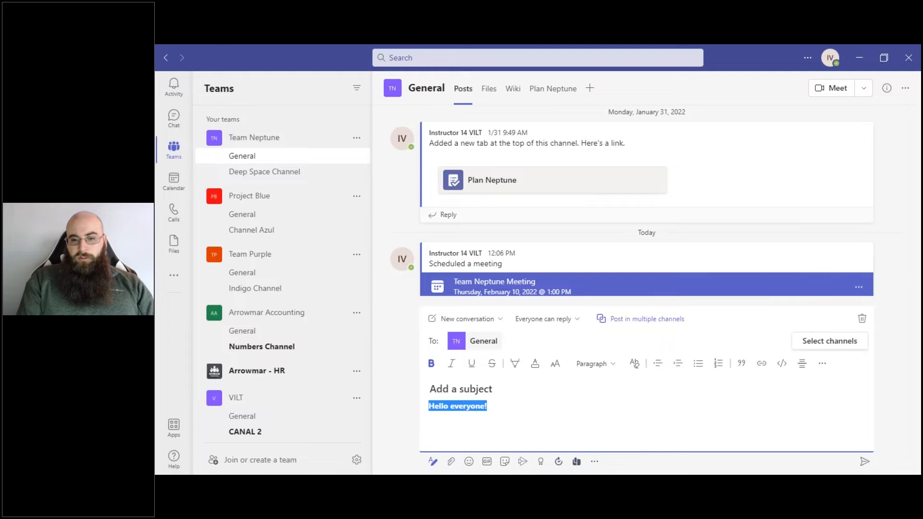
click(812, 347)
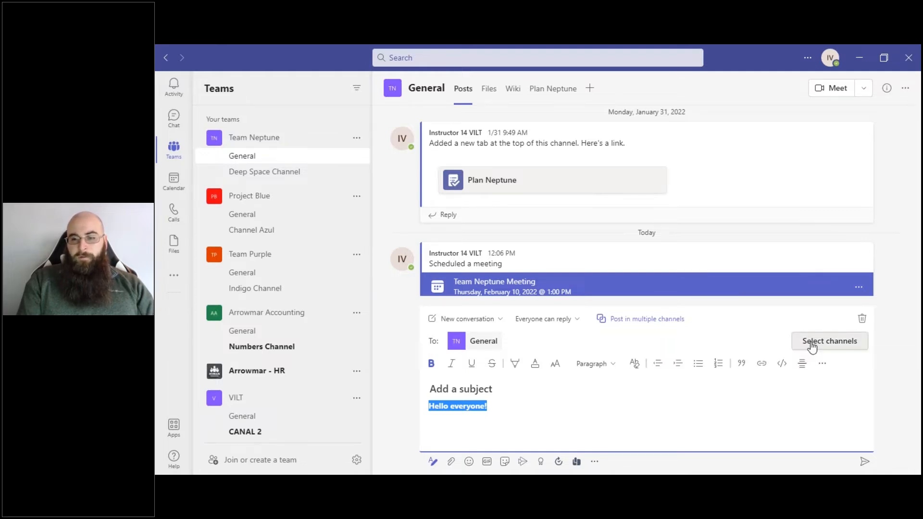
click(812, 347)
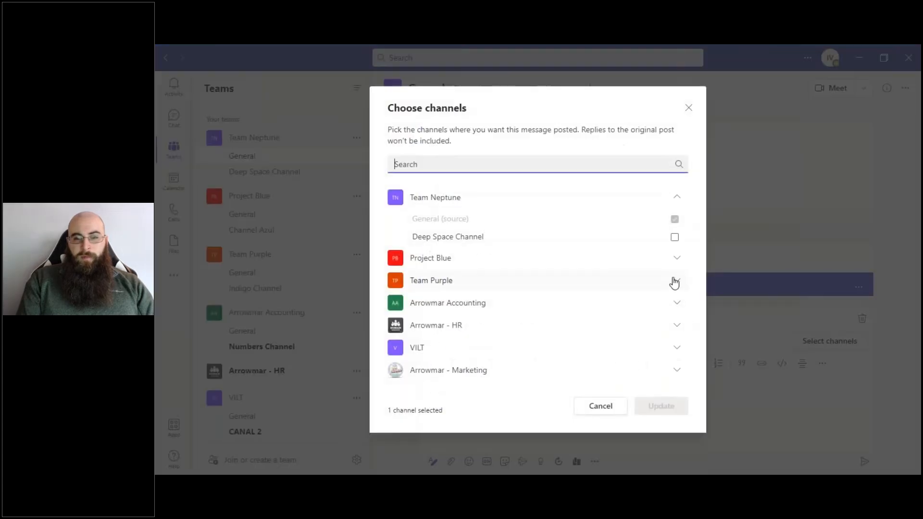
click(674, 262)
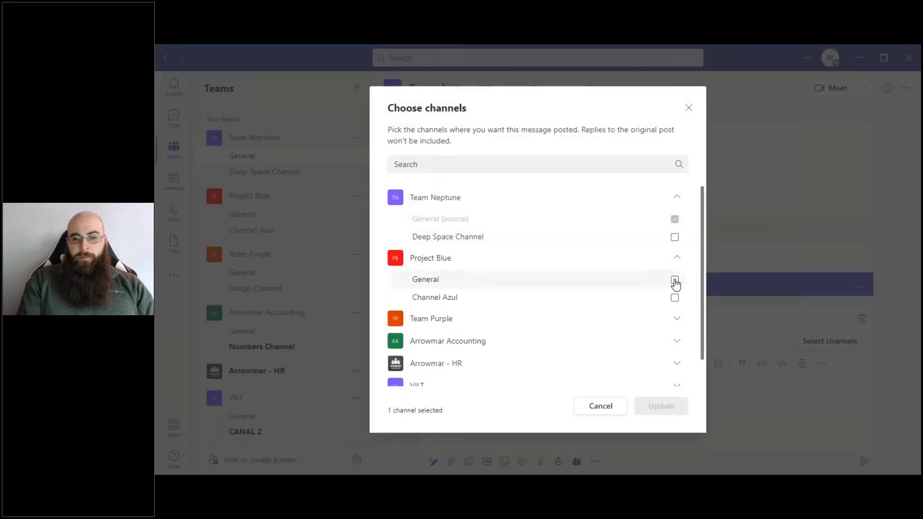
click(674, 279)
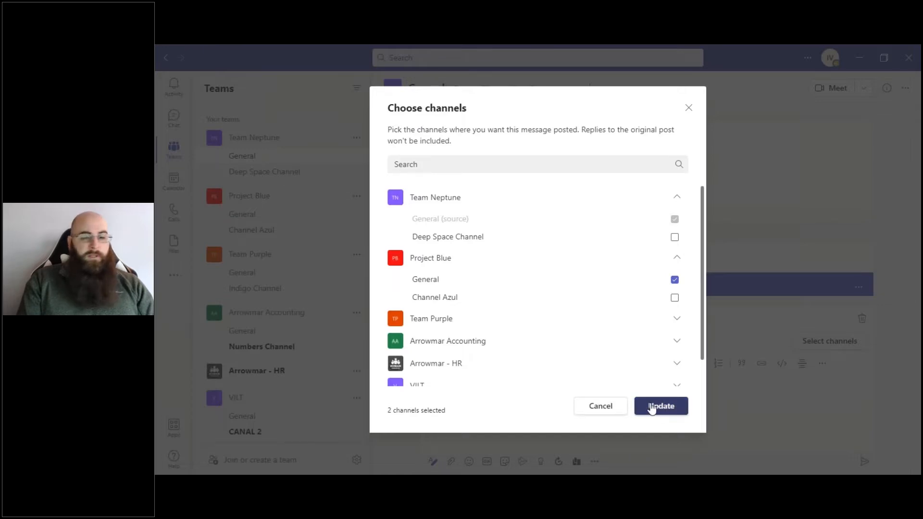
click(593, 408)
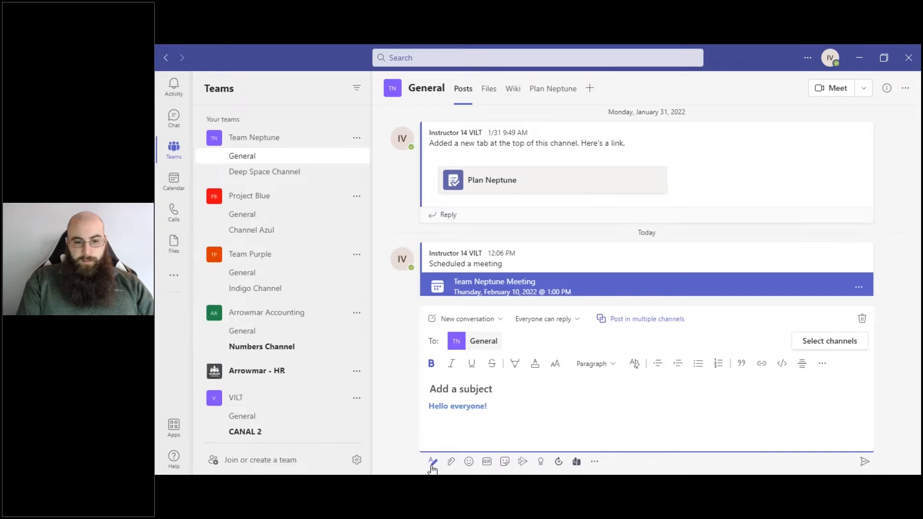
- Collapse the draft's formatting options, add a puppy GIF found by searching for "puppy" and send the post
click(432, 464)
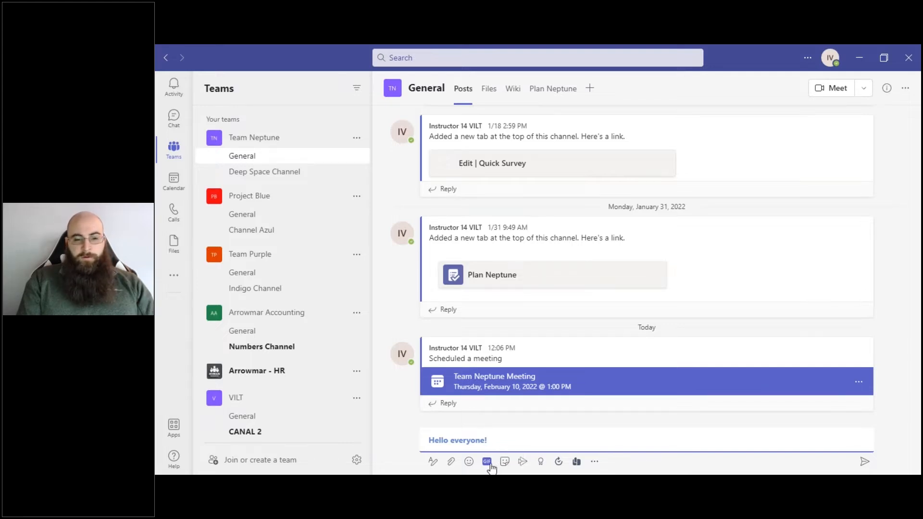
click(487, 462)
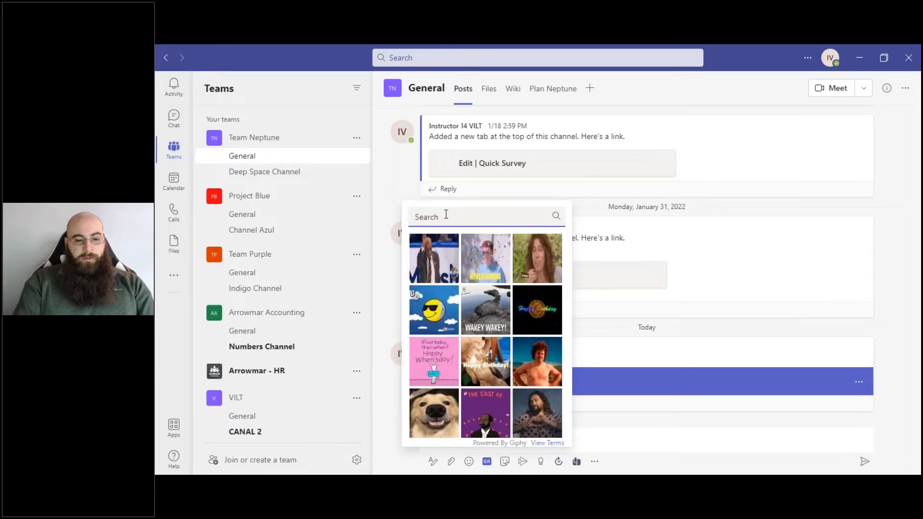
text(k)
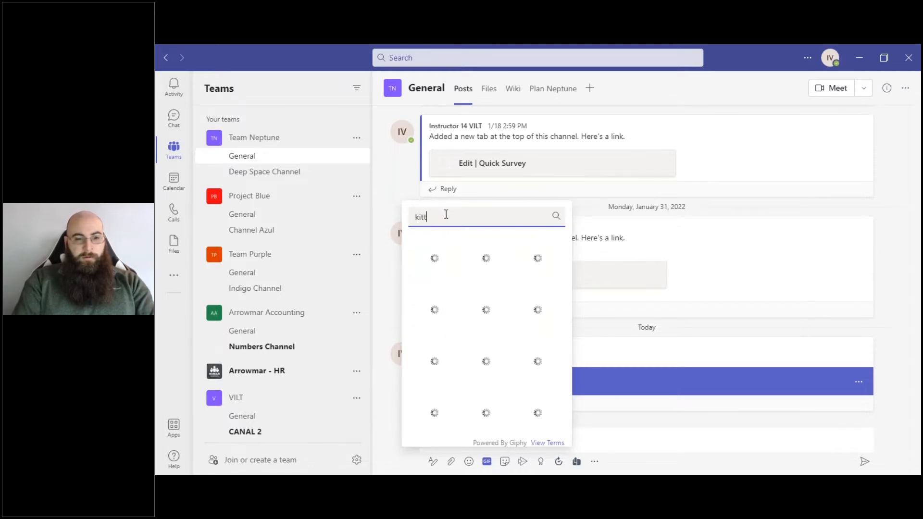
key(BackSpace)
text(puppy)
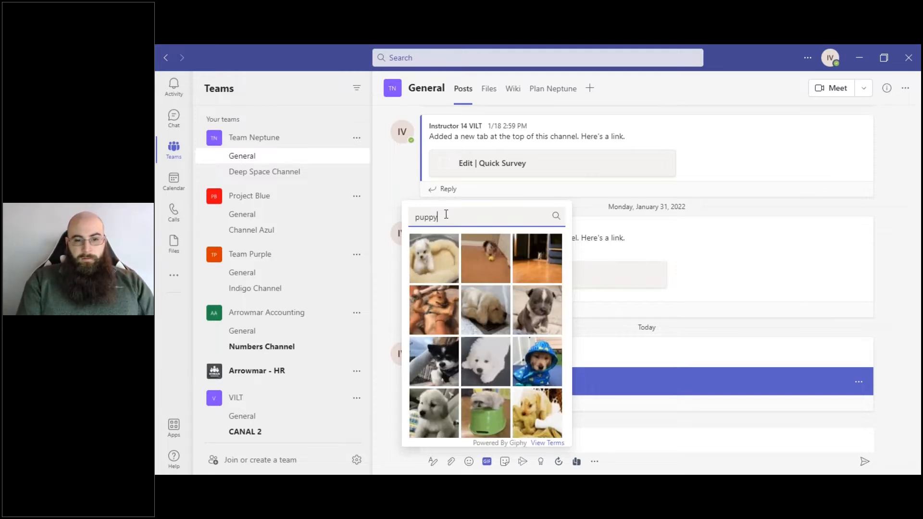
click(474, 254)
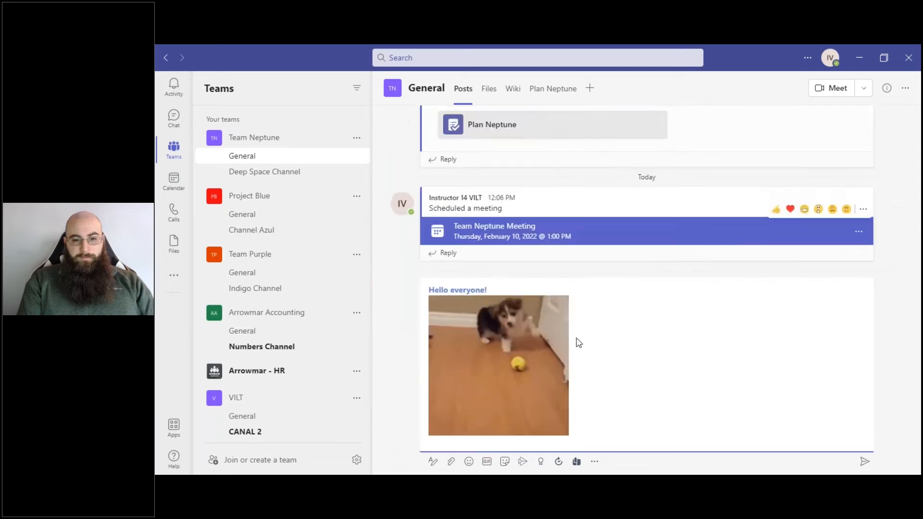
click(865, 462)
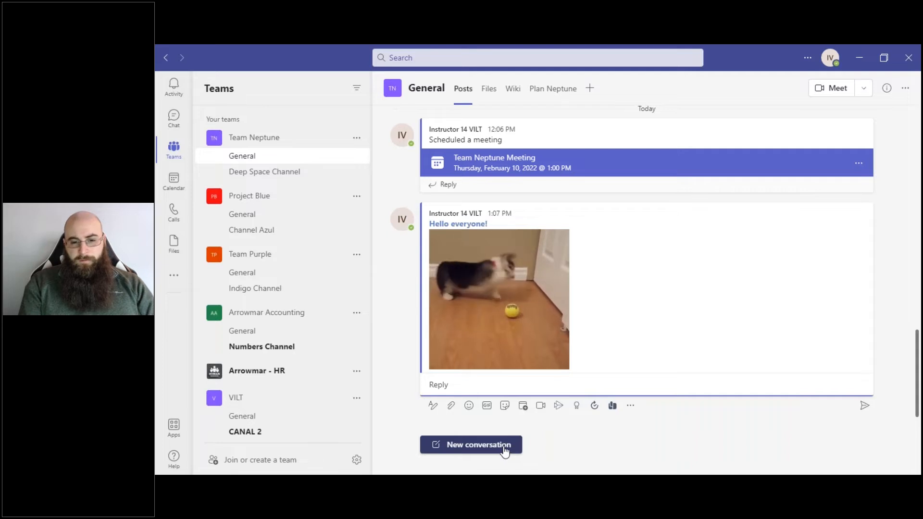
- Start a new conversation, view the popular stickers and memes available for it and close them
click(504, 450)
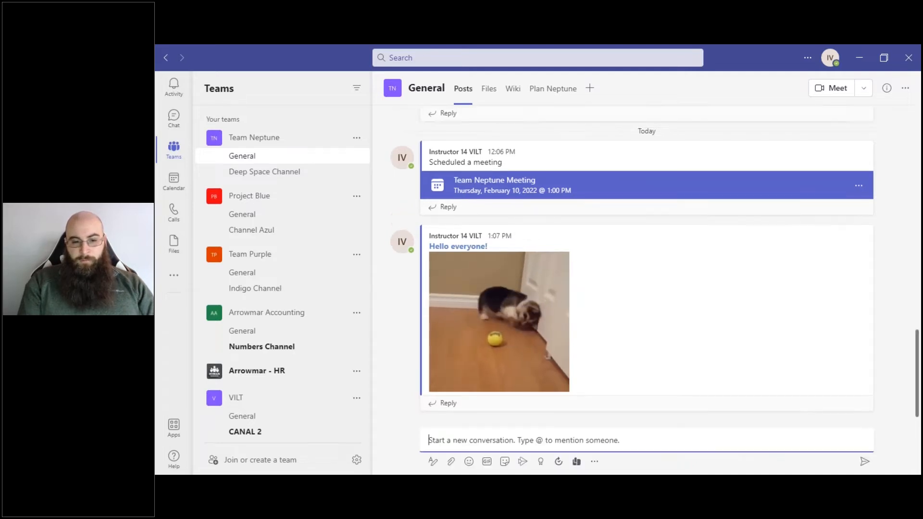
click(506, 463)
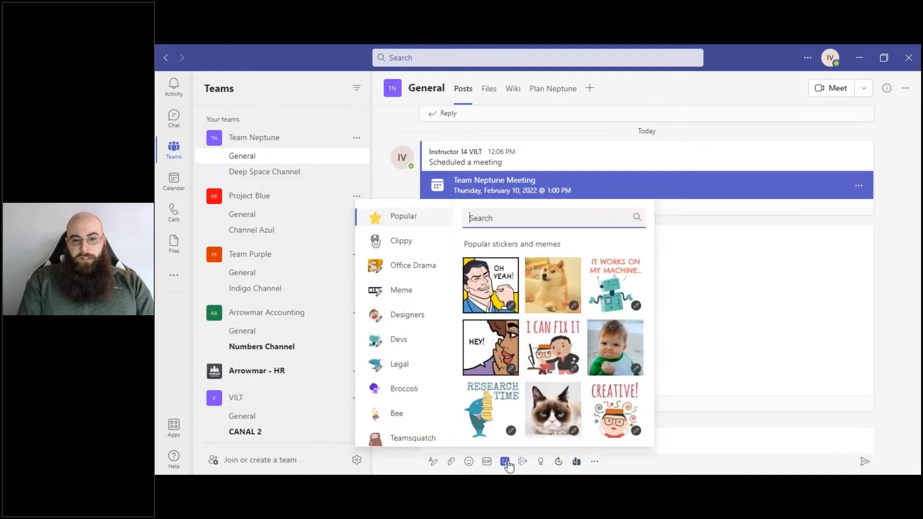
click(633, 470)
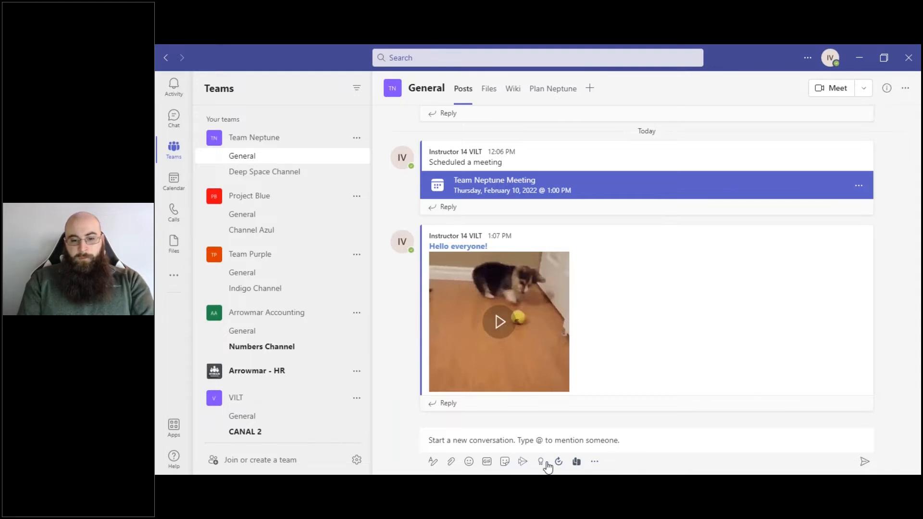
- View the Microsoft Stream link option and the Praise badges, closing each without adding anything
click(523, 462)
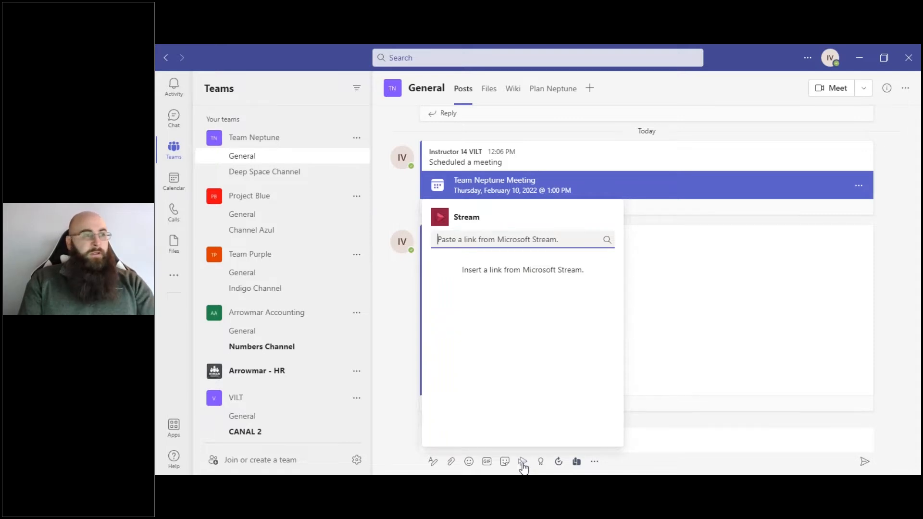
click(523, 463)
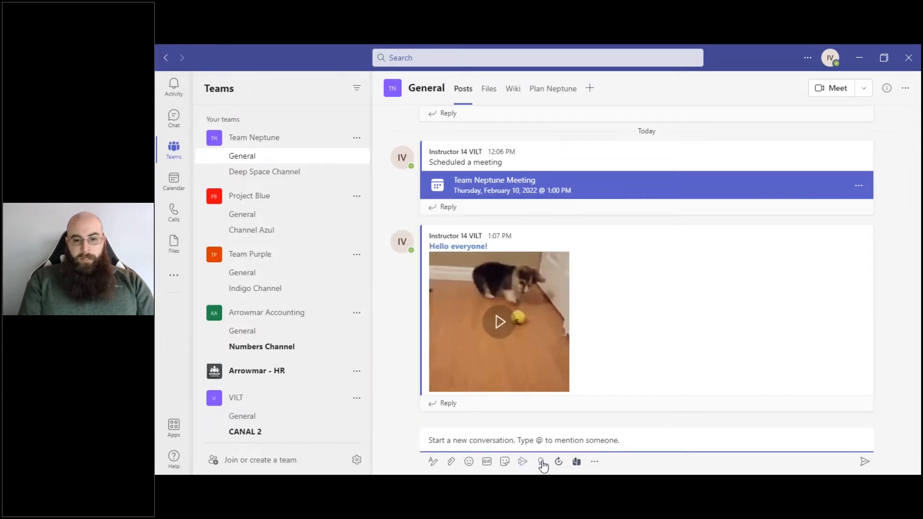
click(540, 462)
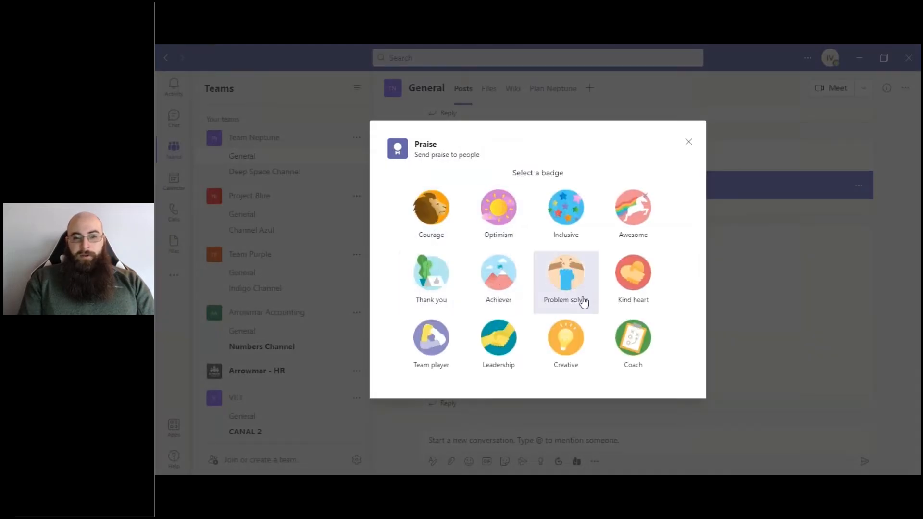
click(690, 142)
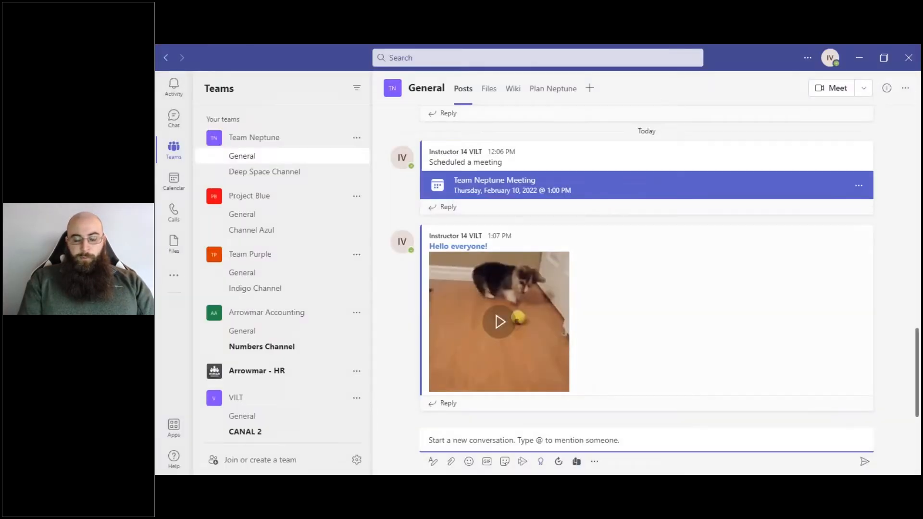
- Examine the Basic request approval form, including its approvers and additional details fields, and close it without sending
click(558, 461)
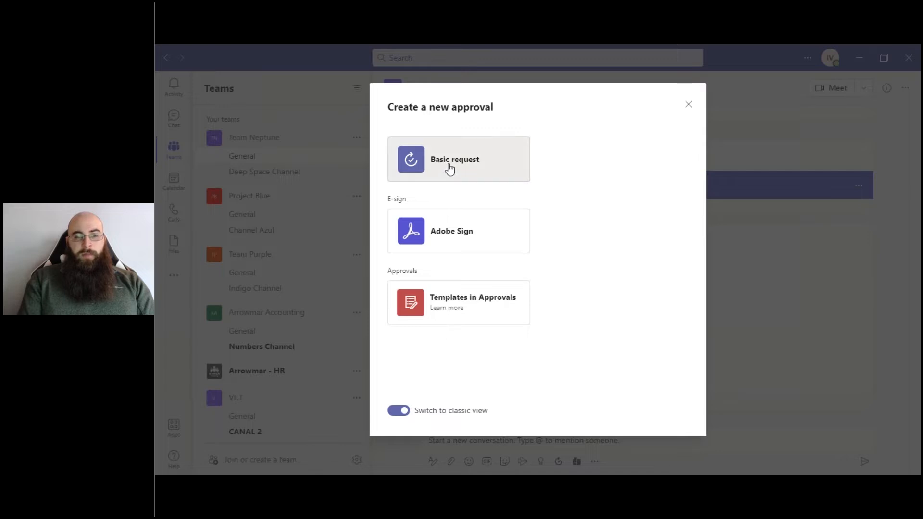
click(449, 168)
click(498, 164)
click(419, 217)
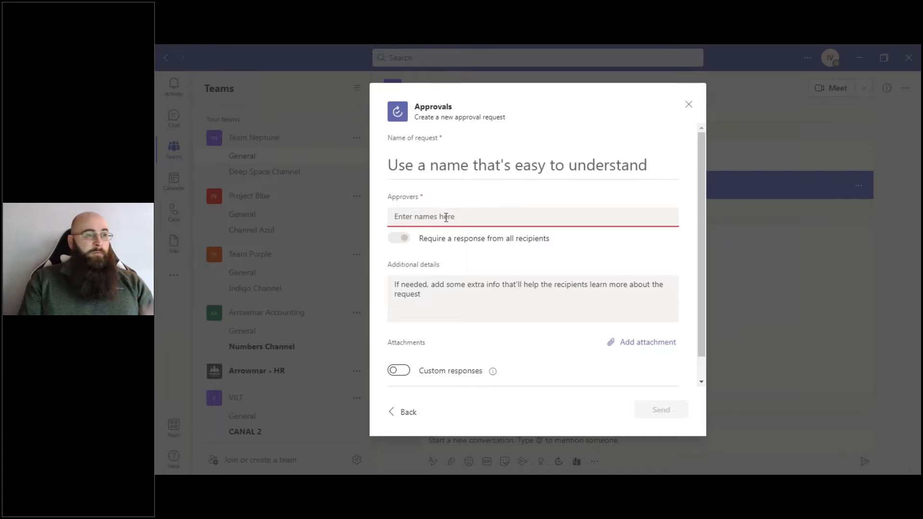
click(427, 293)
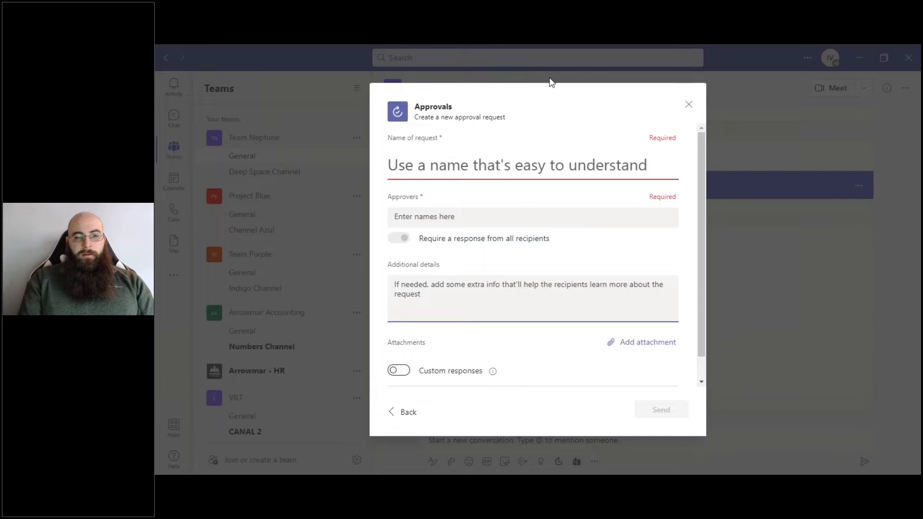
click(690, 106)
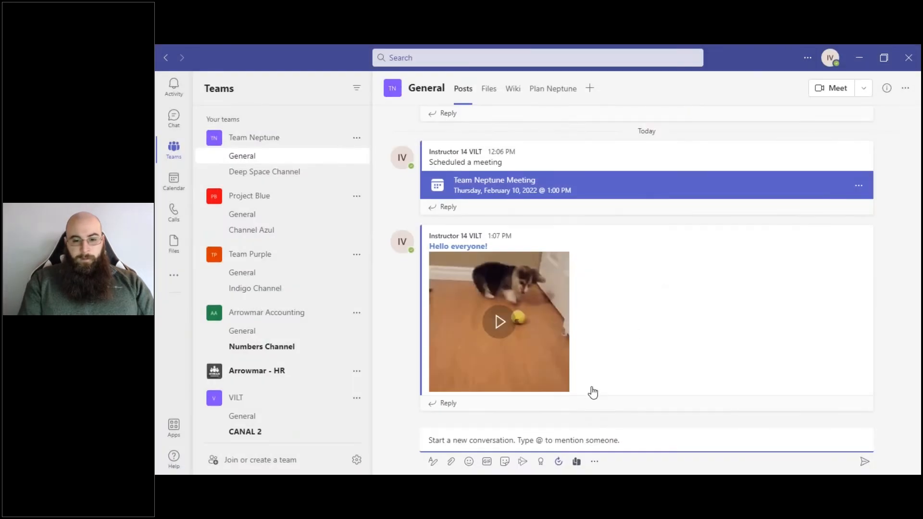
- Create a Forms multiple choice poll with the question "What should we get for lunch today?"
click(594, 462)
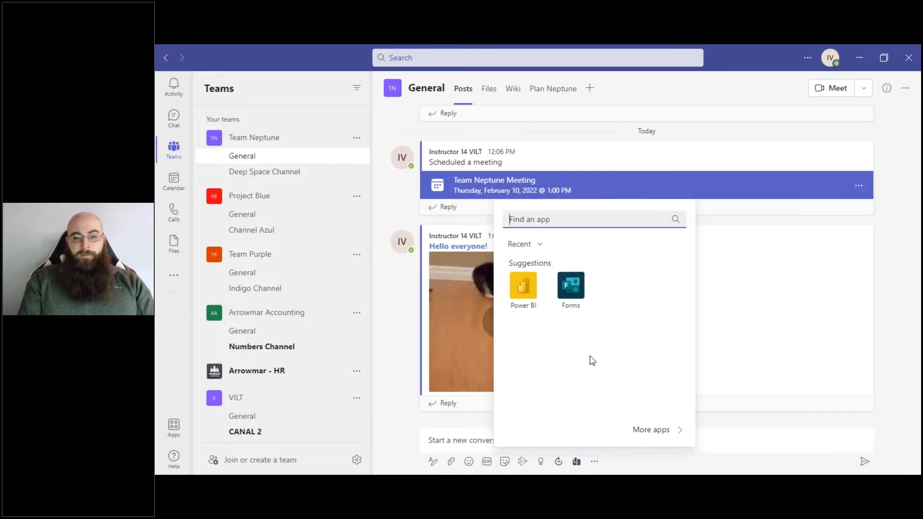
click(571, 293)
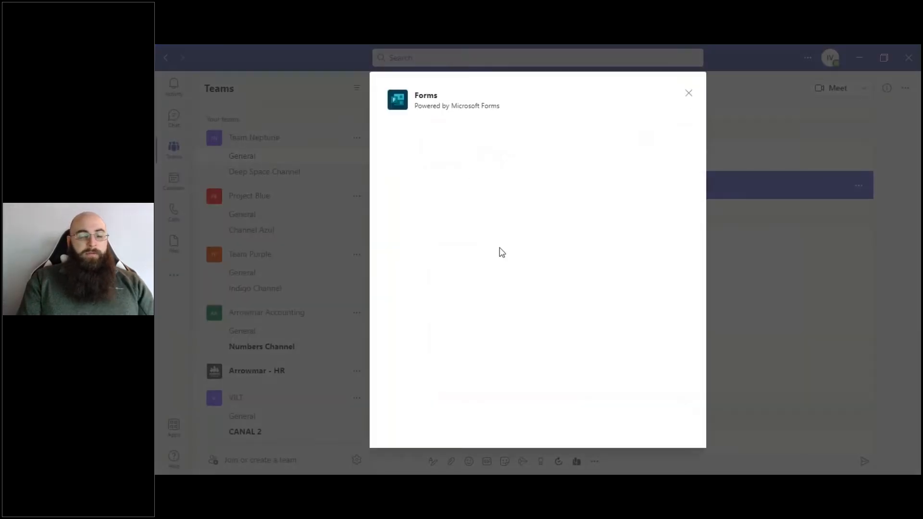
click(423, 148)
drag(438, 148, 340, 142)
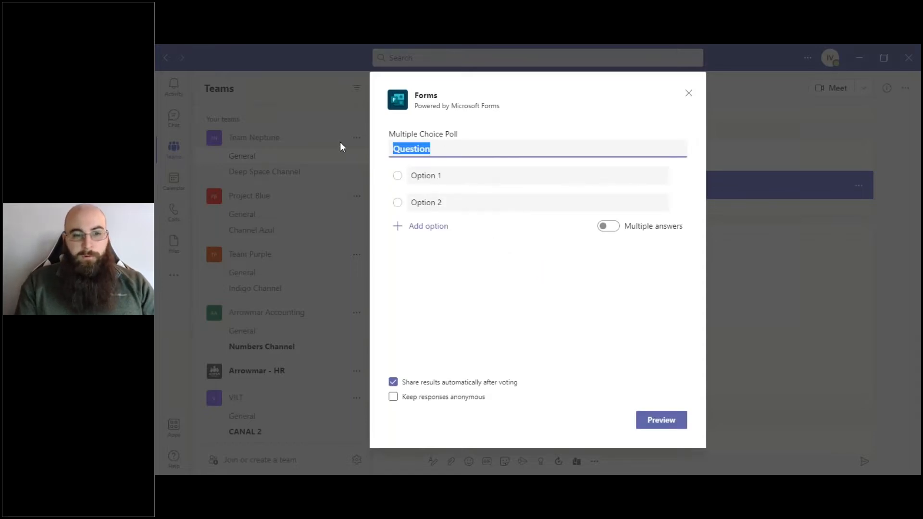
text(What should we)
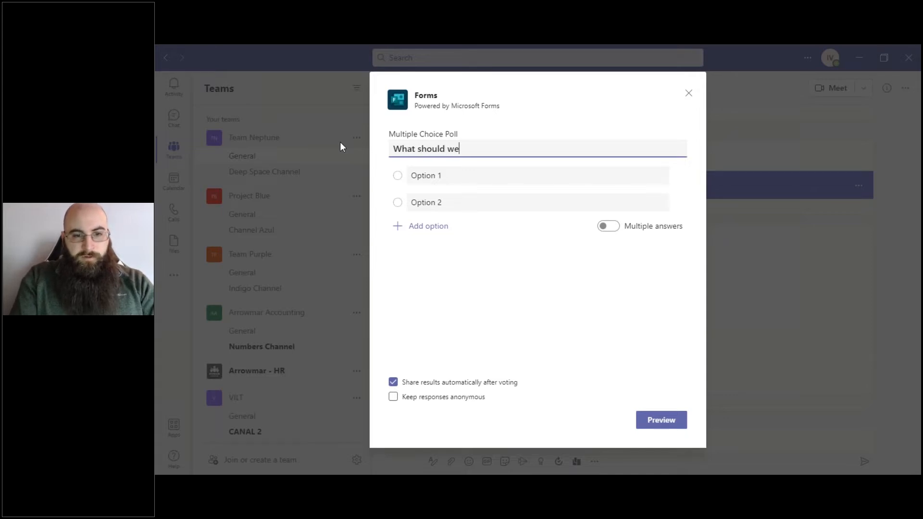
text( get for )
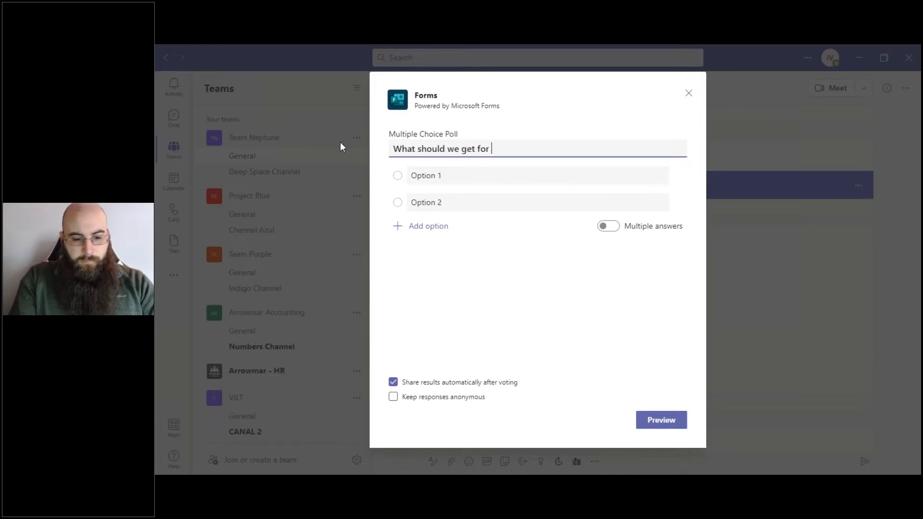
text(lunch today?)
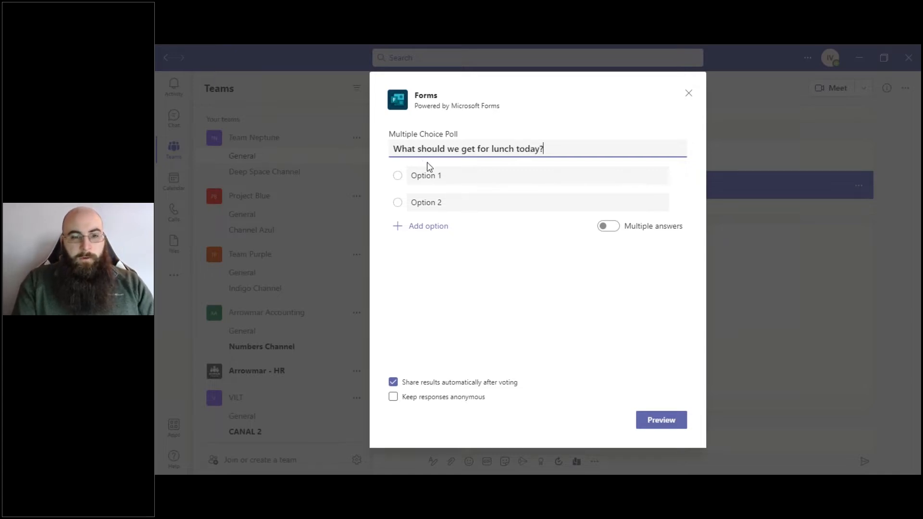
- Set the poll options to "Pizza" and "Subs", preview the poll and send it to the channel
click(429, 176)
text(Pizza)
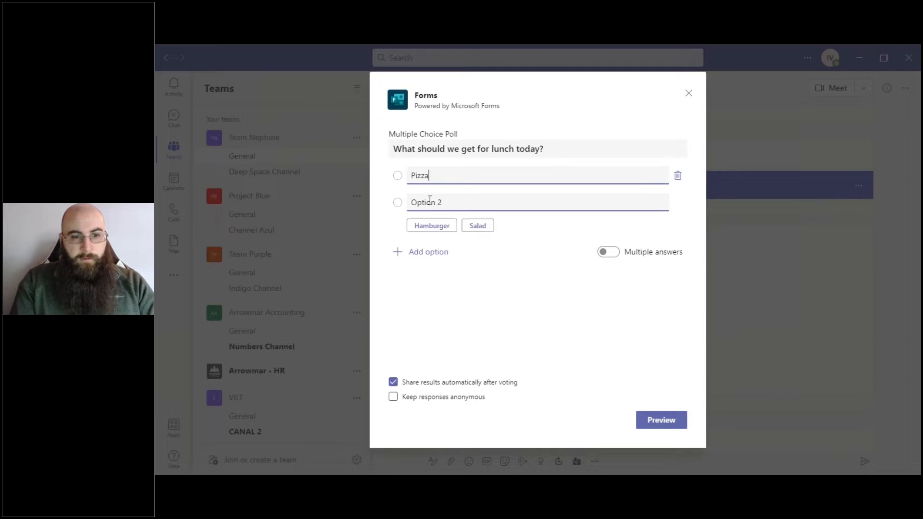
click(429, 203)
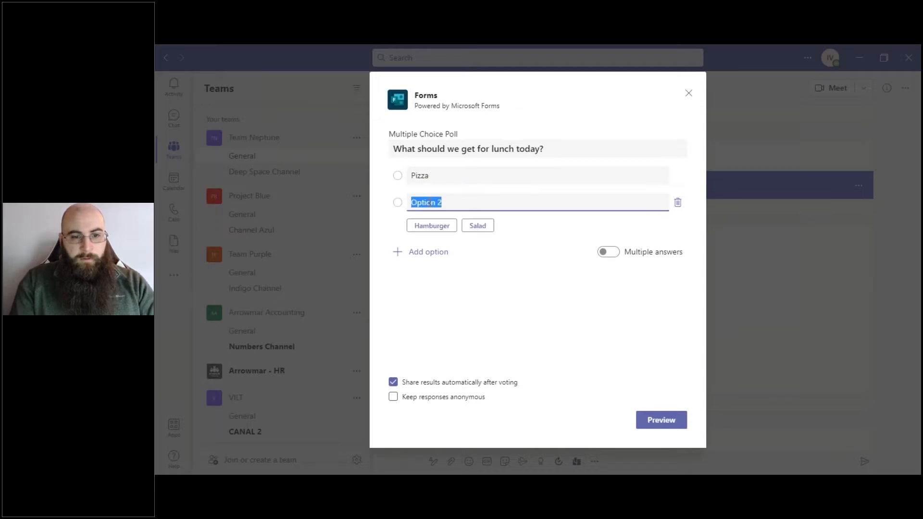
text(Subs)
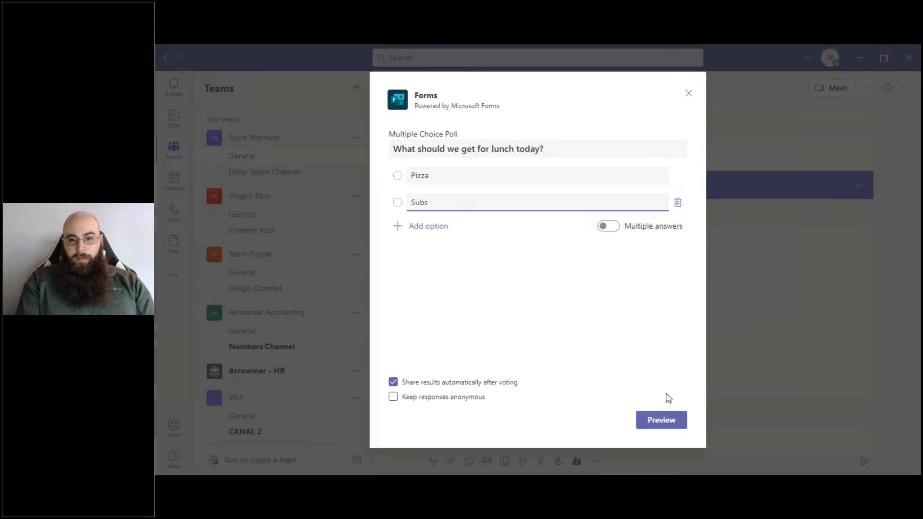
click(668, 420)
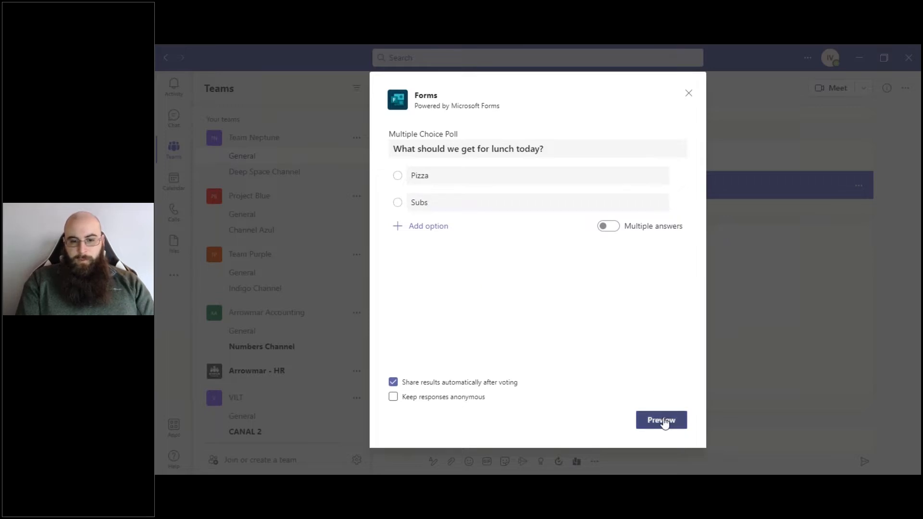
click(667, 419)
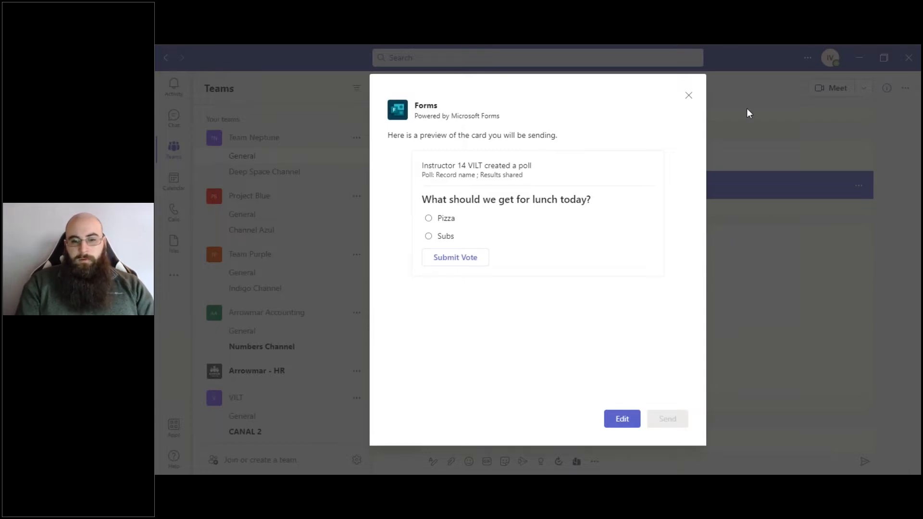
click(688, 95)
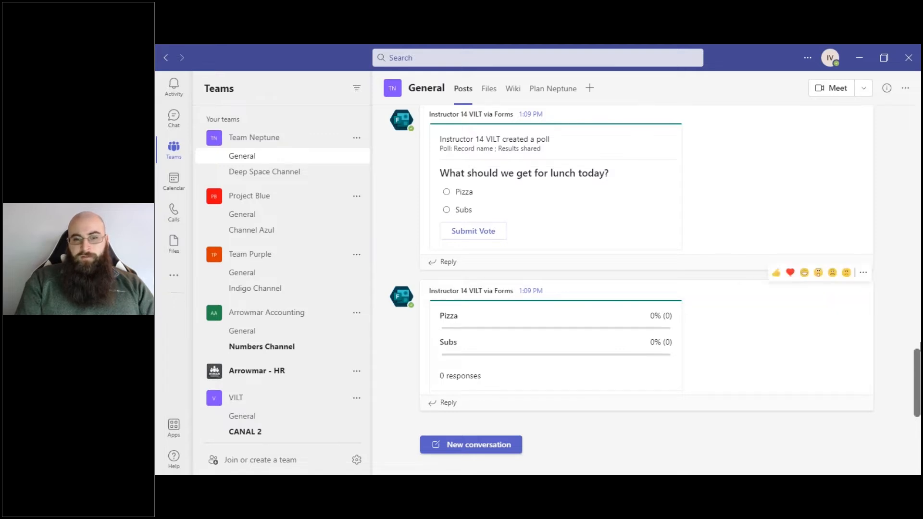
- Save the "Hello everyone!" message with the puppy GIF in the General channel
scroll(646, 262, up, 8)
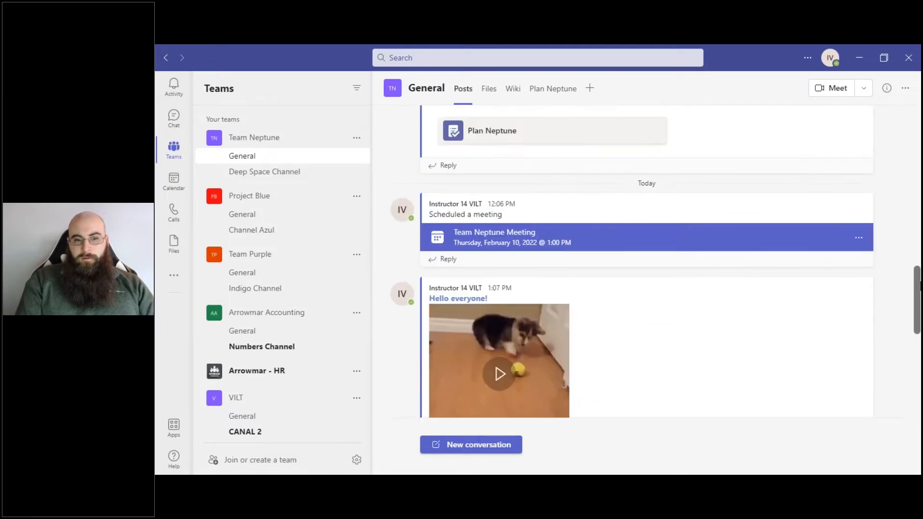
scroll(741, 358, up, 1)
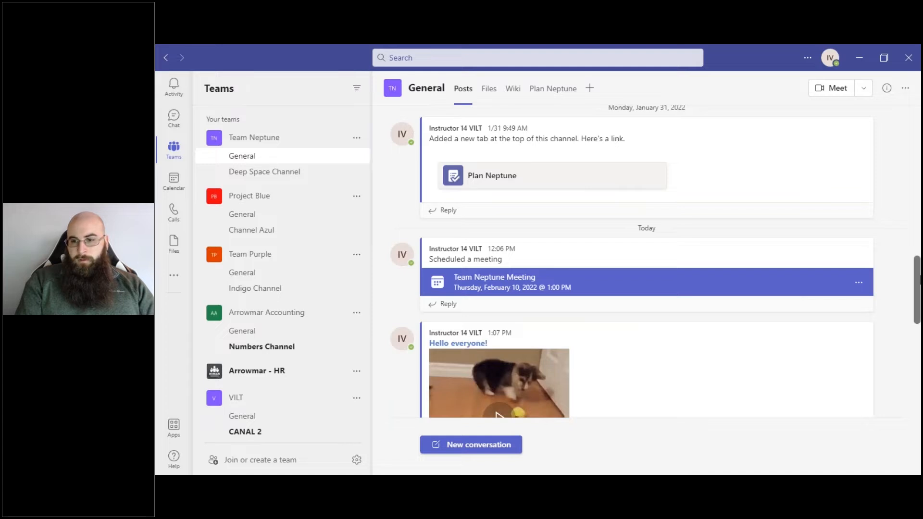
scroll(641, 287, down, 3)
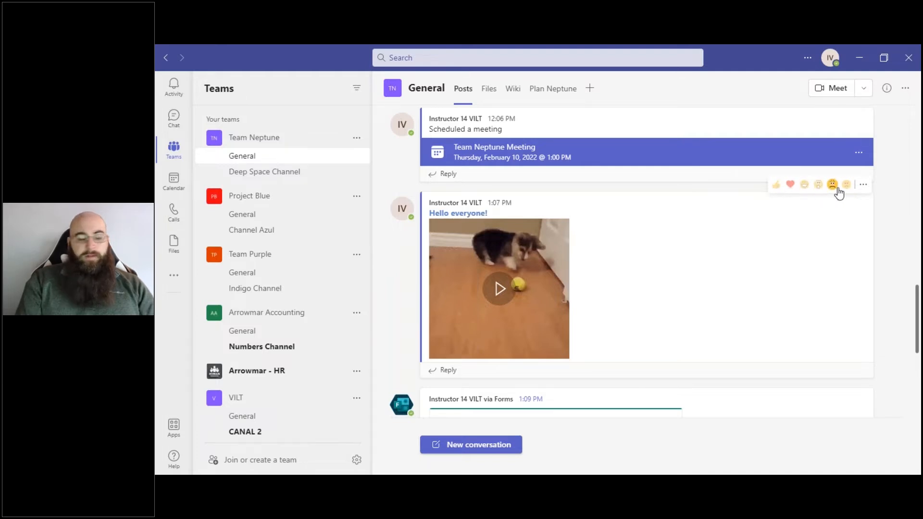
click(863, 186)
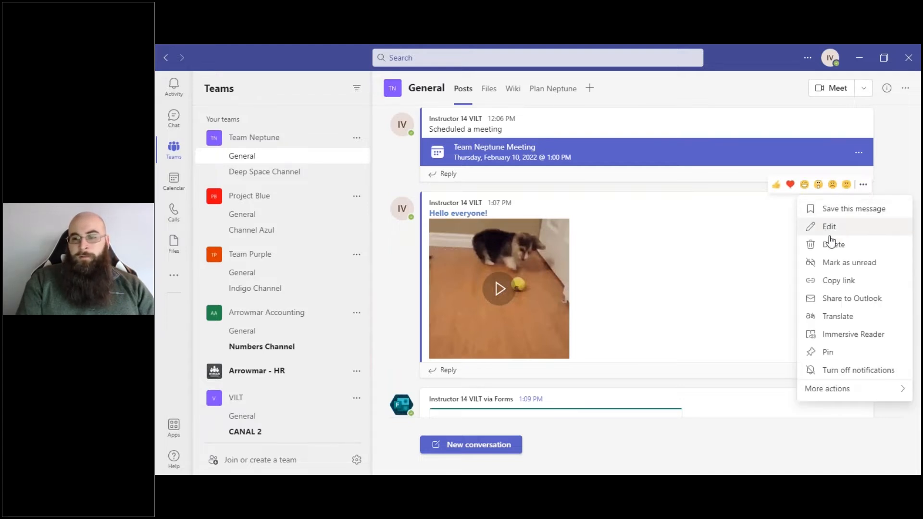
click(854, 216)
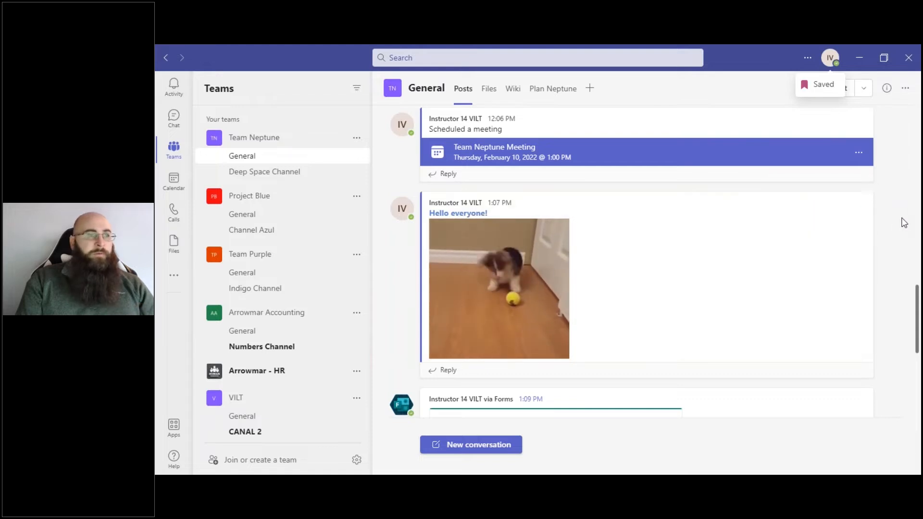
- View the account's list of saved messages, then return to the teams list
click(829, 63)
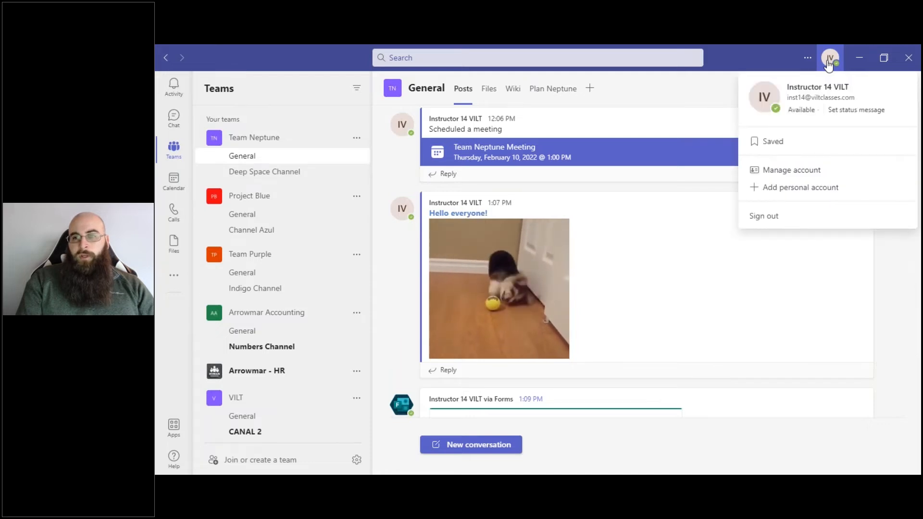
click(772, 142)
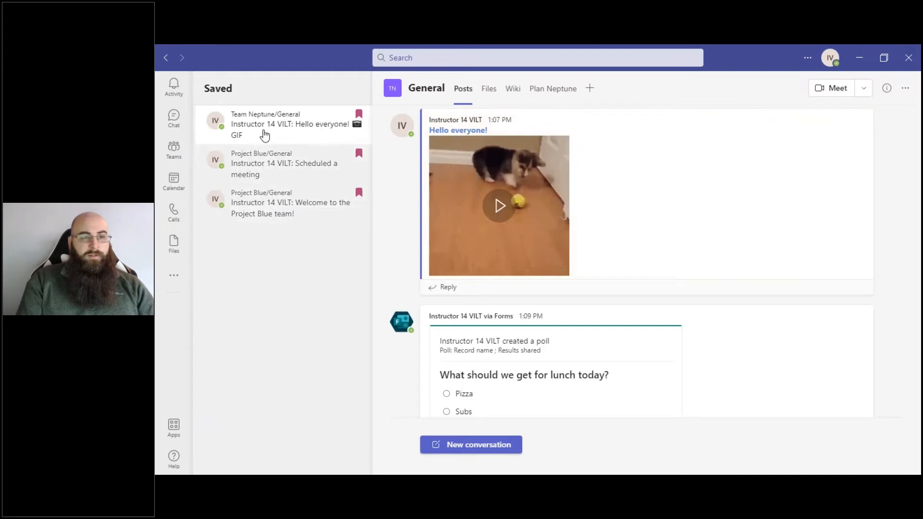
click(170, 165)
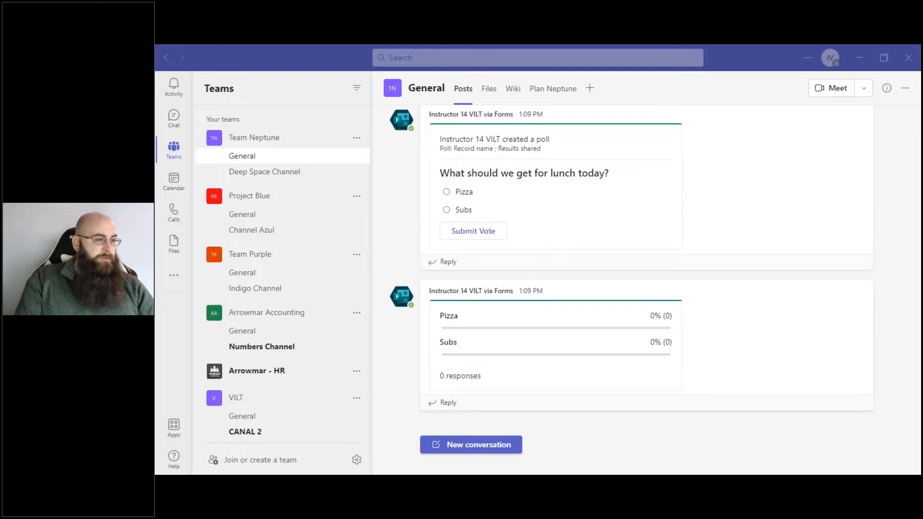
key(alt+Tab)
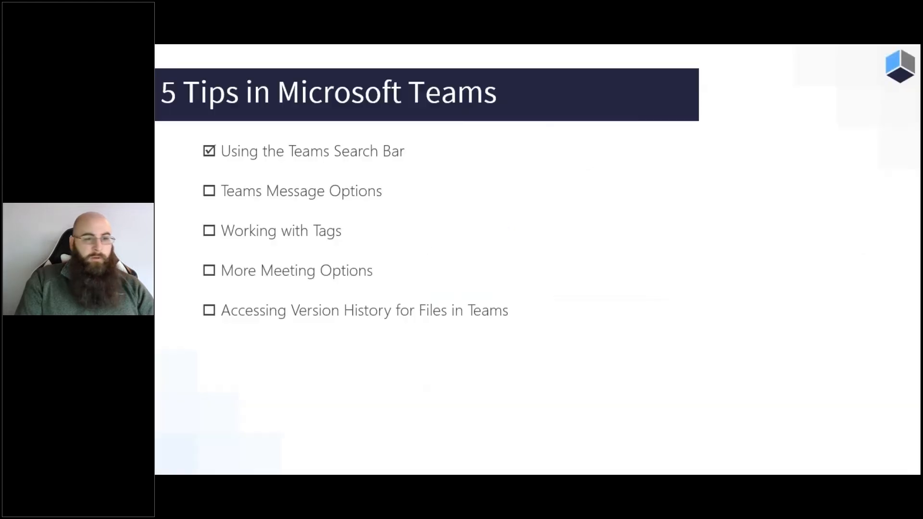
click(492, 220)
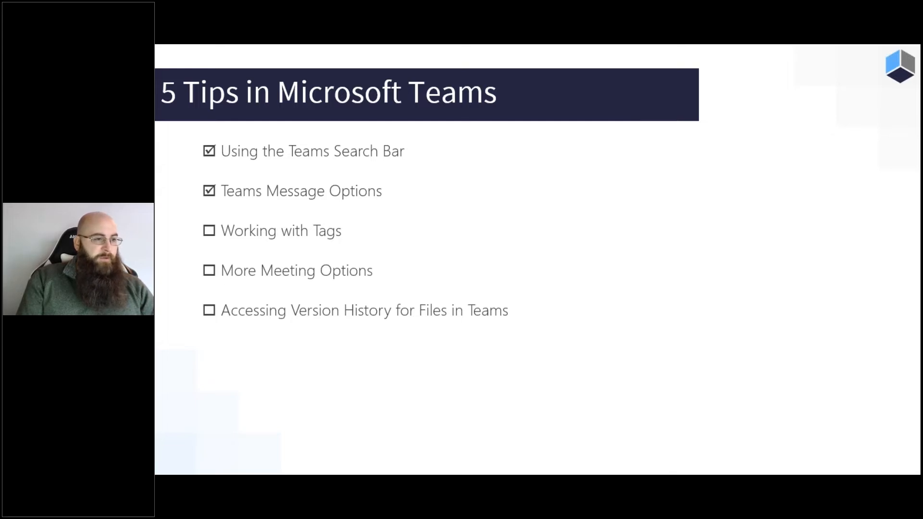
key(alt+Tab)
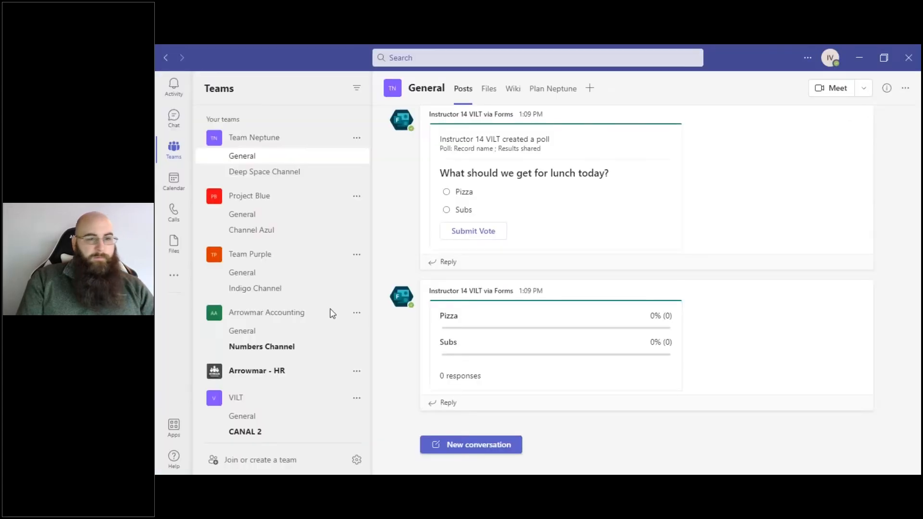
- Start a new tag for Team Neptune from its tag management and name it "Sales"
click(357, 140)
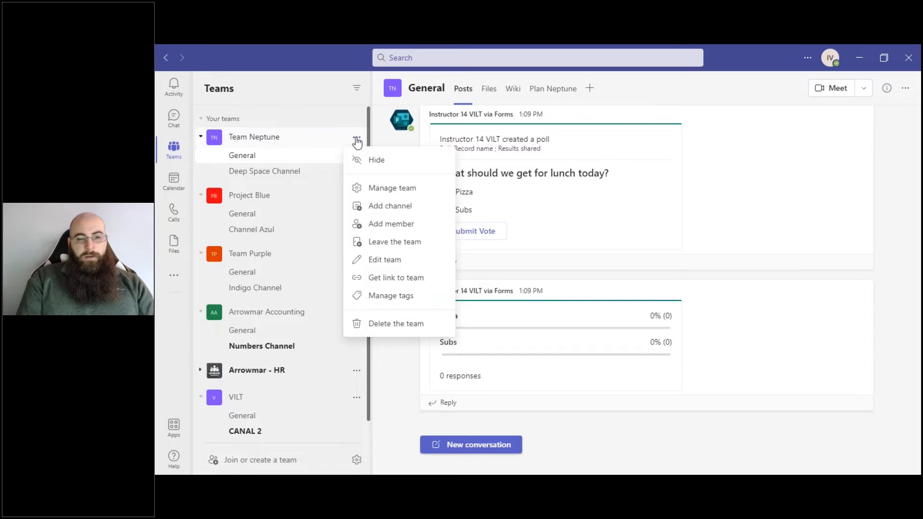
click(392, 301)
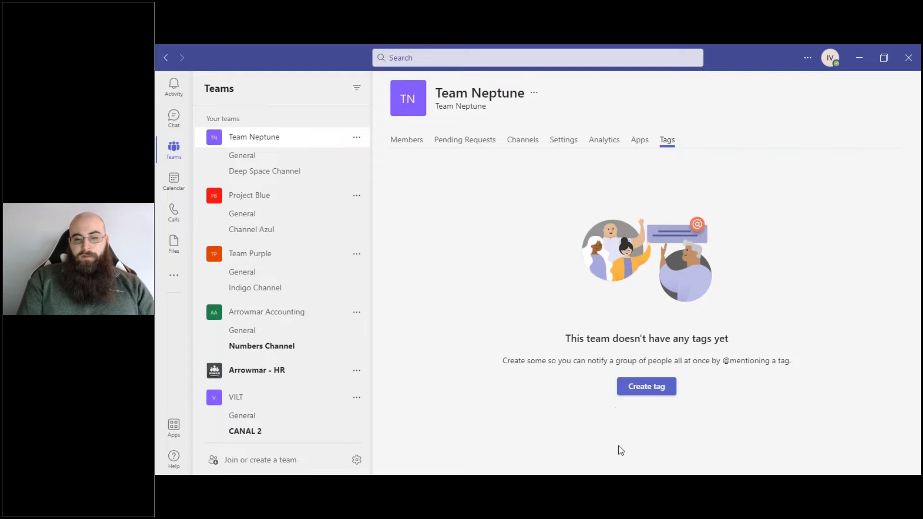
click(643, 388)
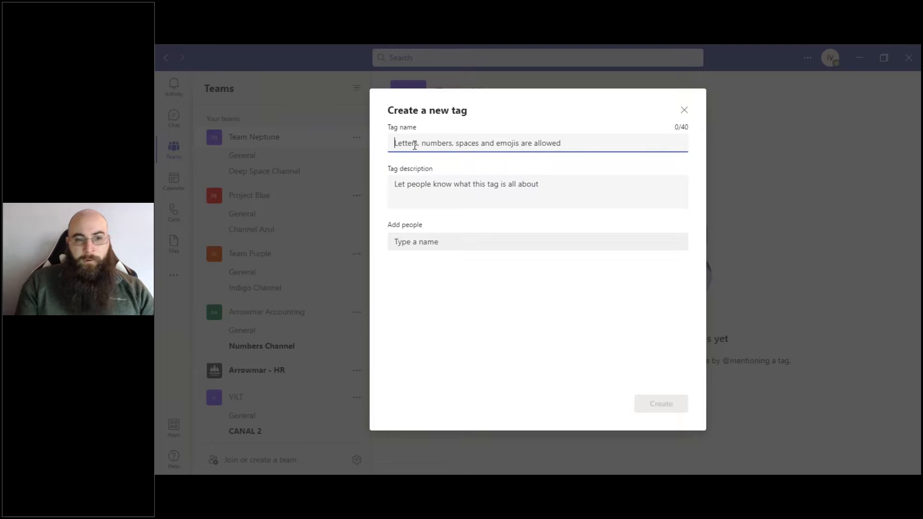
text(Sales)
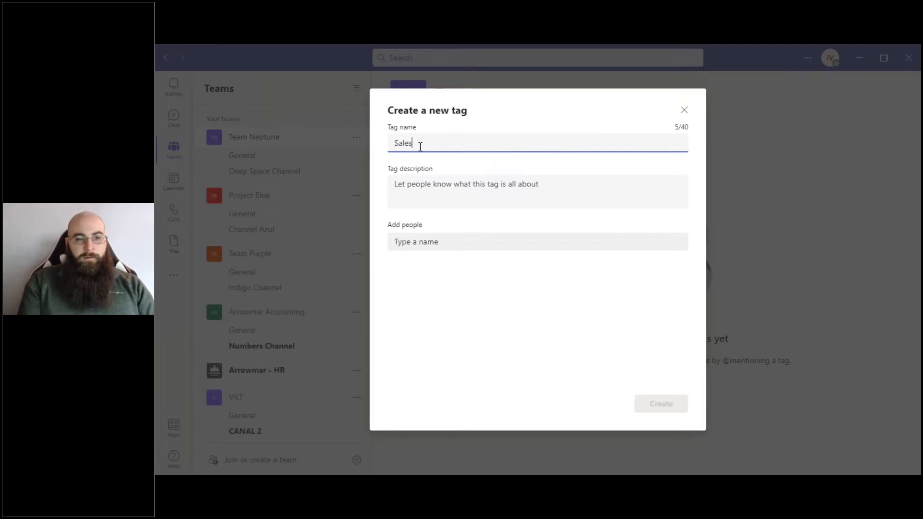
- Add Instructor 03 and Instructor 19 to the Sales tag and create it
click(425, 241)
text(in)
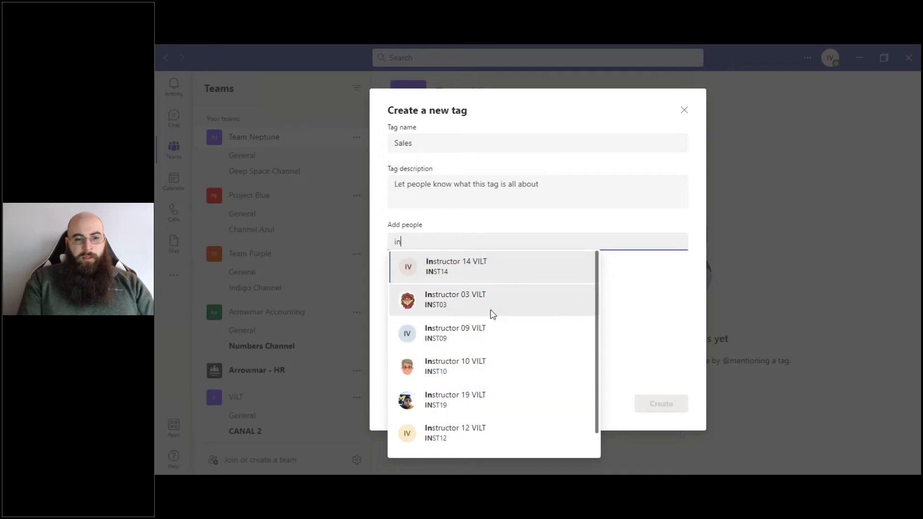
click(474, 301)
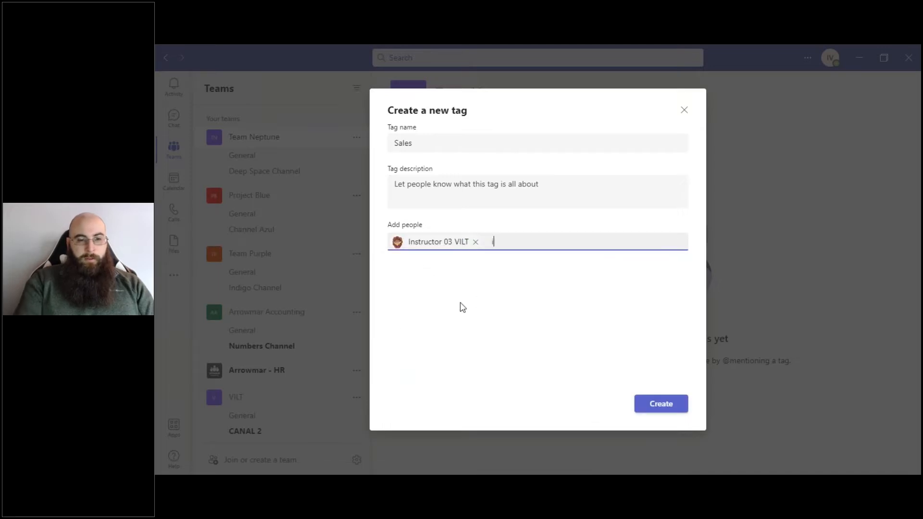
text(in)
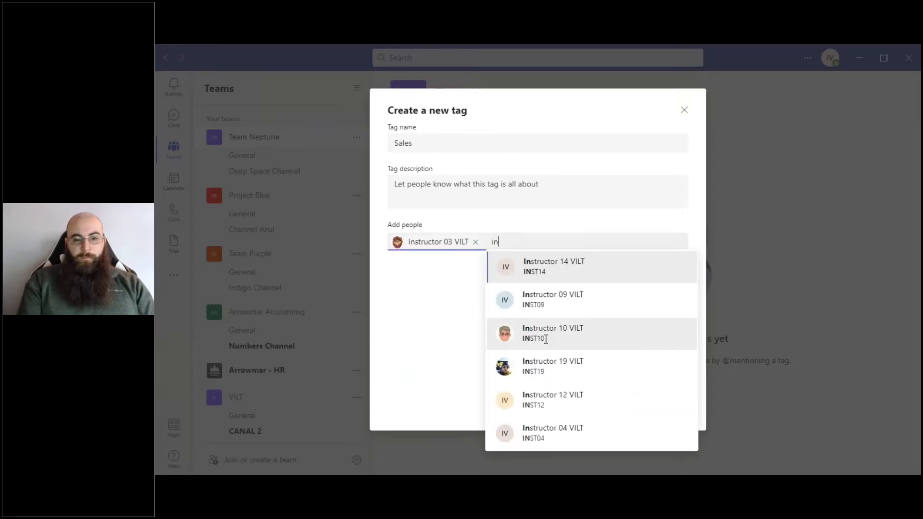
click(551, 363)
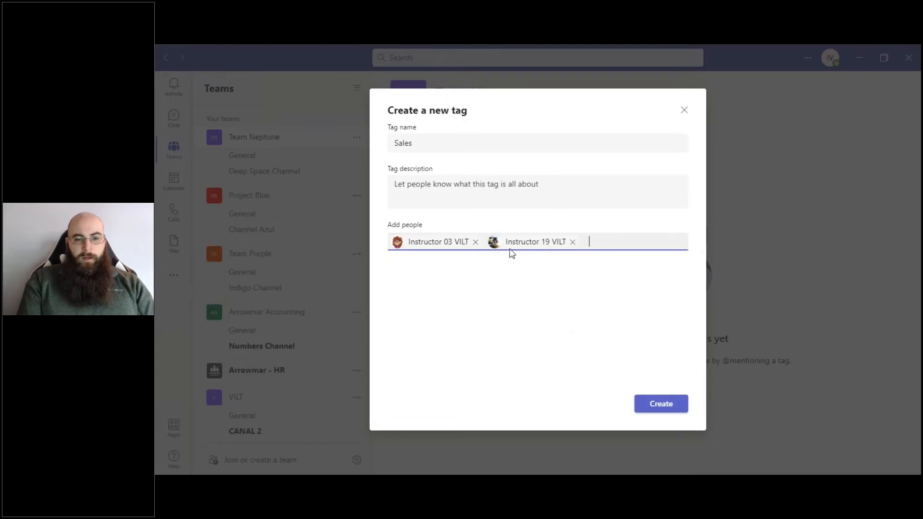
click(660, 404)
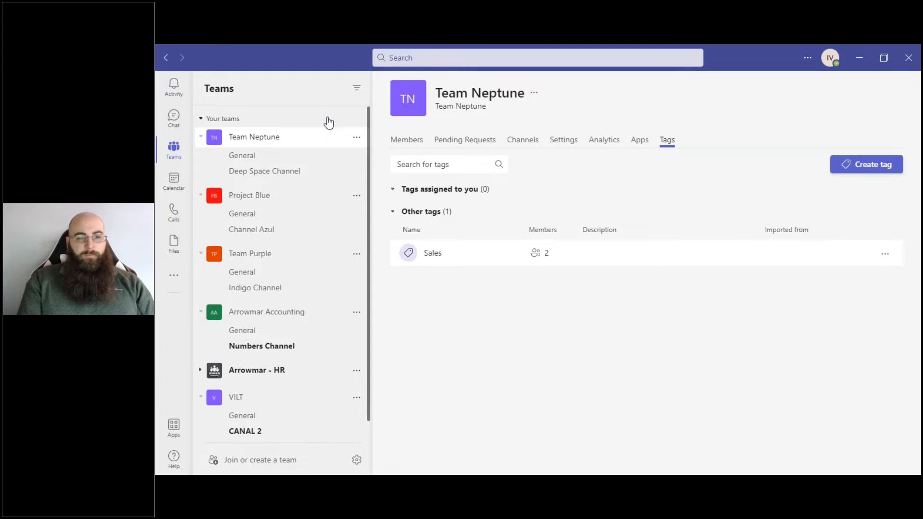
- Examine Team Neptune's expanded members and guests list, checking which tags the tagged members have
click(360, 139)
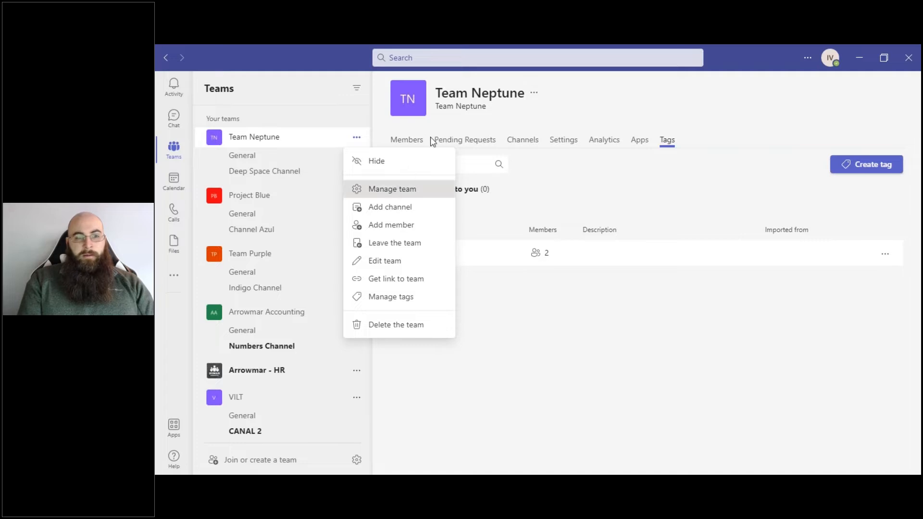
click(413, 141)
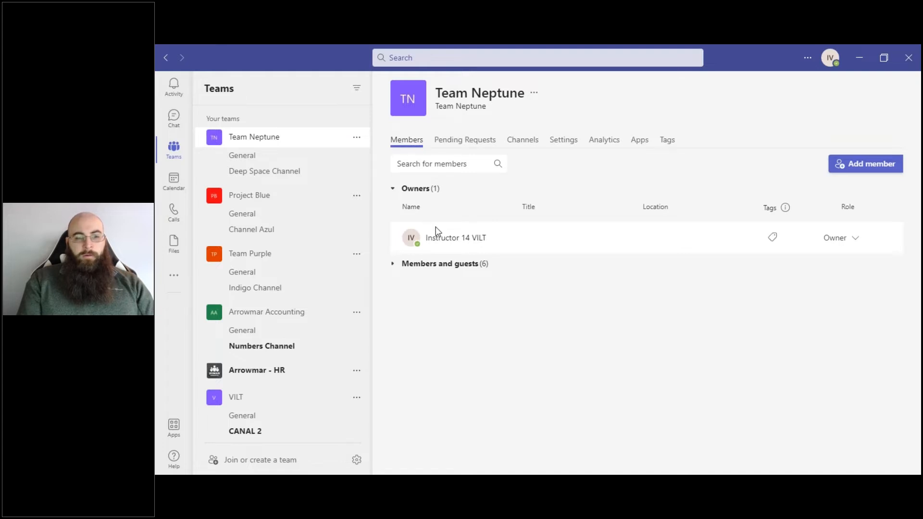
click(393, 265)
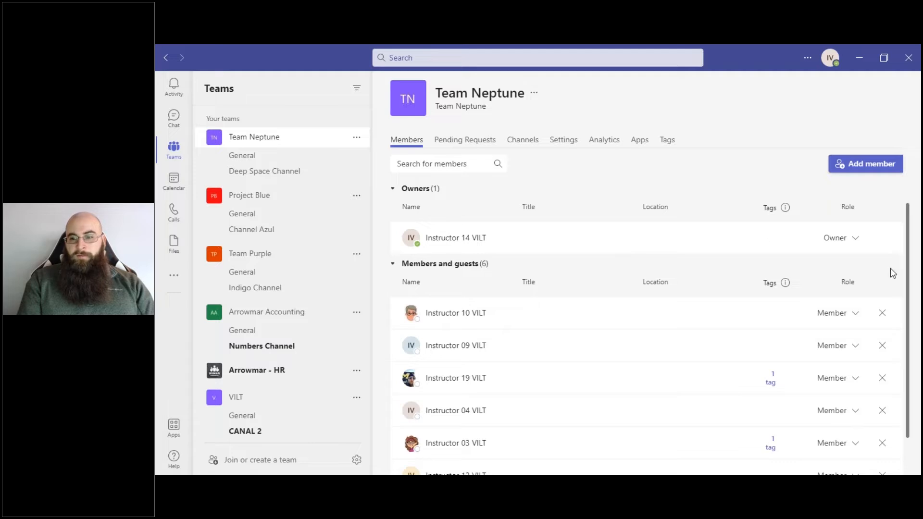
drag(905, 269, 908, 298)
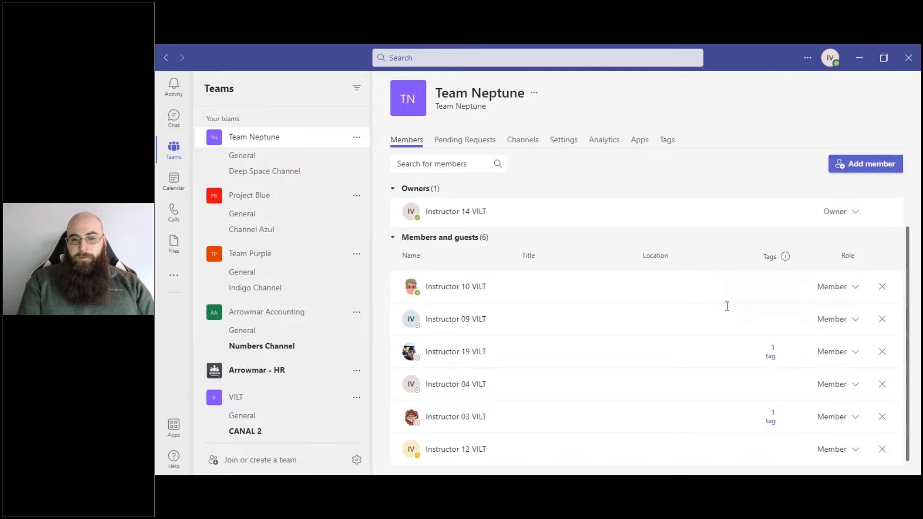
mouse_move(770, 354)
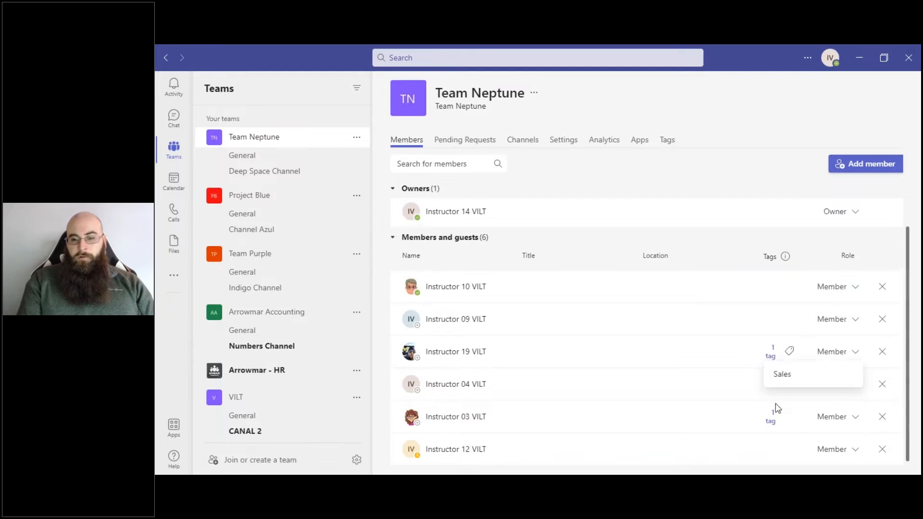
mouse_move(775, 421)
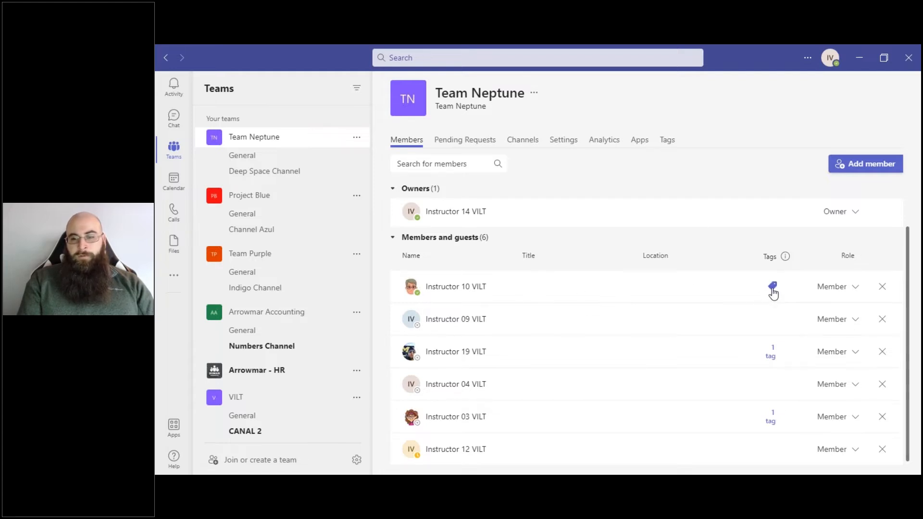
- Create a "Training" tag from the members list and assign it to Instructor 10
click(772, 291)
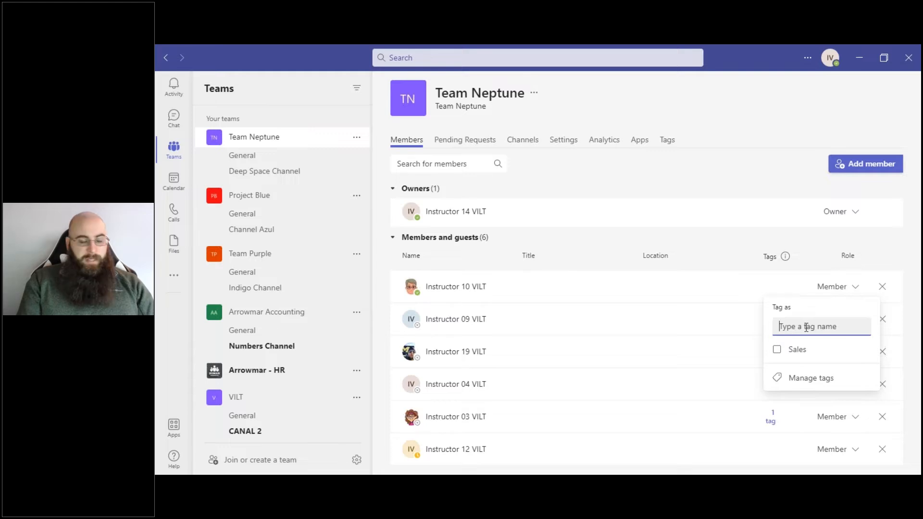
text(Training)
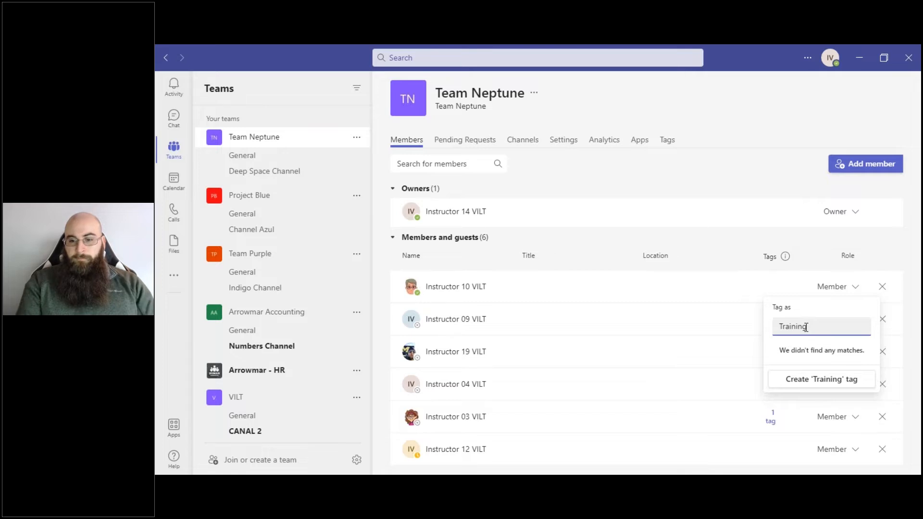
click(825, 379)
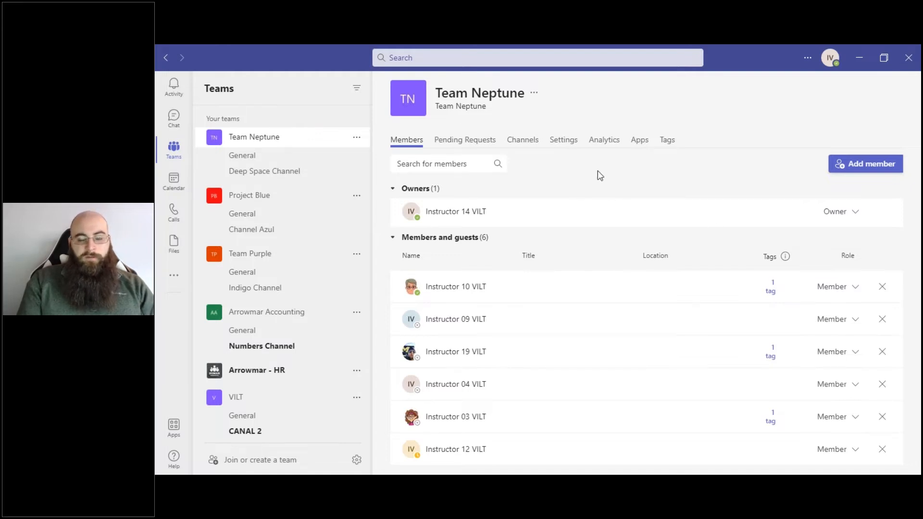
- Start a new conversation in Team Neptune's General channel and mention the Sales tag in it
click(263, 156)
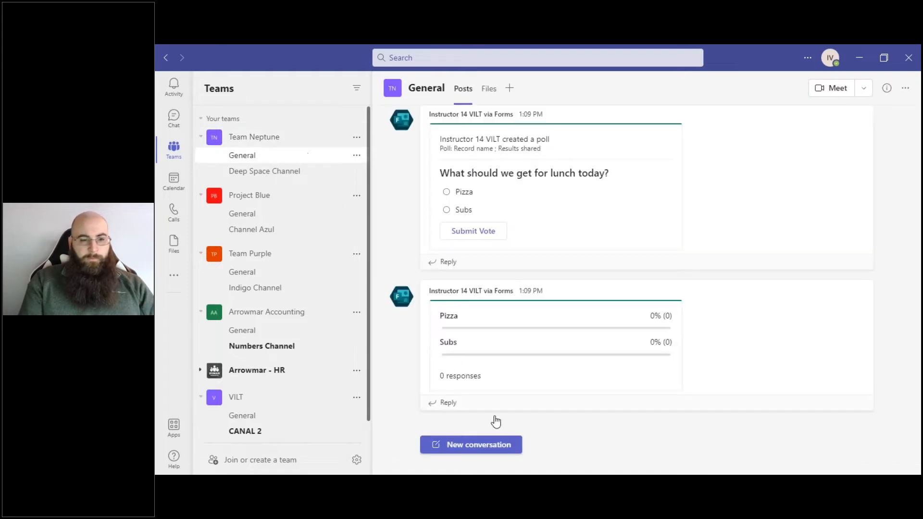
click(484, 446)
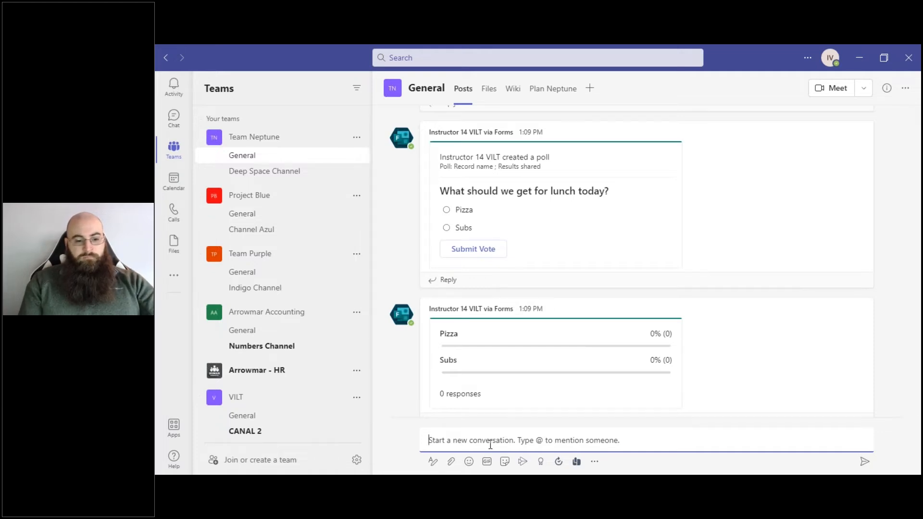
text(@)
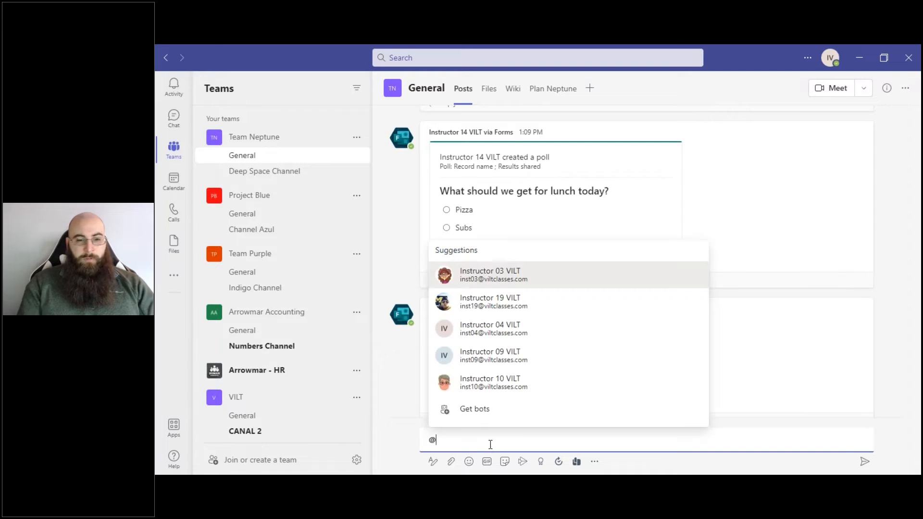
text(s)
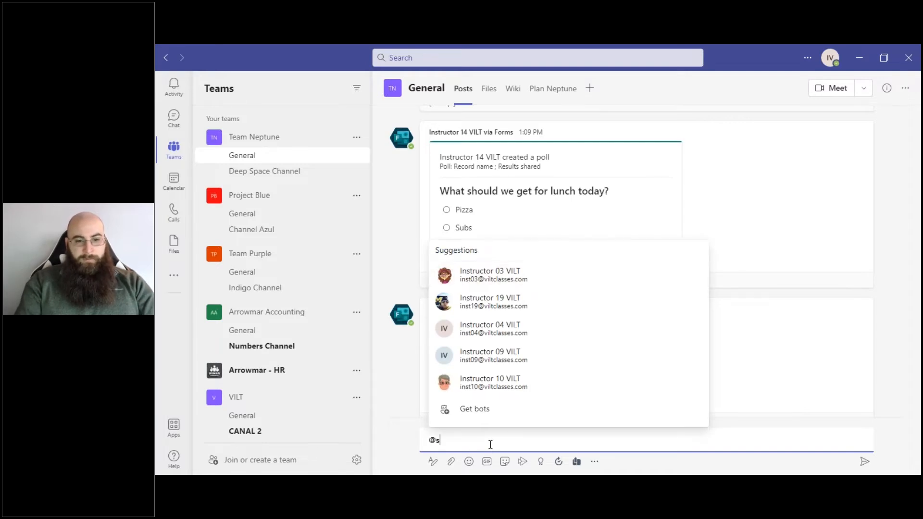
text(a)
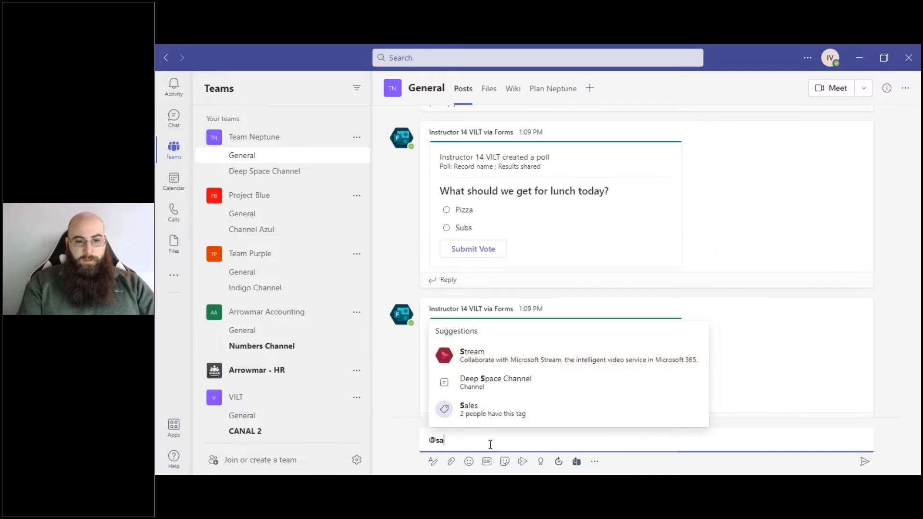
click(484, 417)
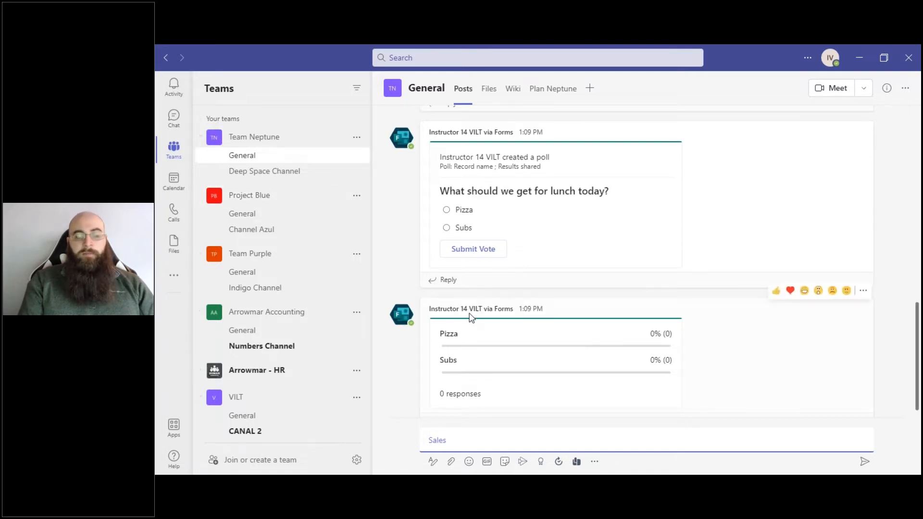
- Replace the Sales mention in the draft with individual member mentions, starting with Instructor 03
key(BackSpace)
key(BackSpace)
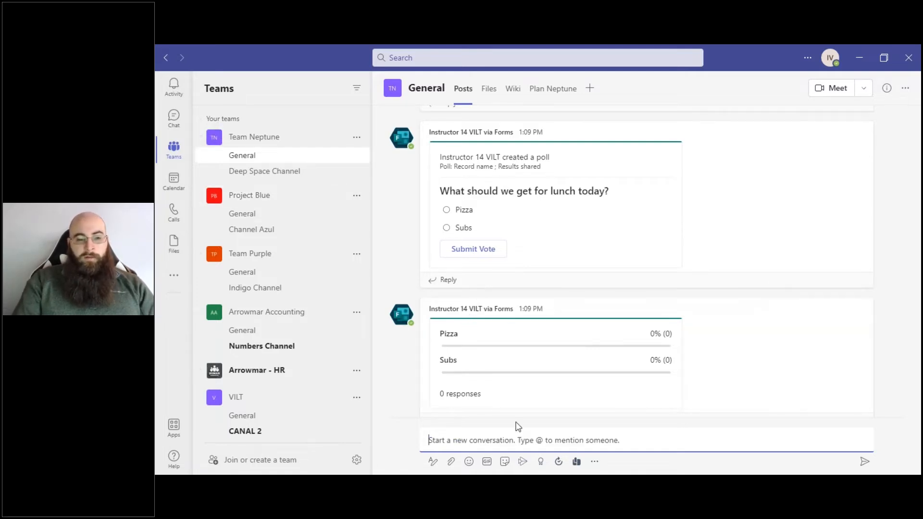
text(@)
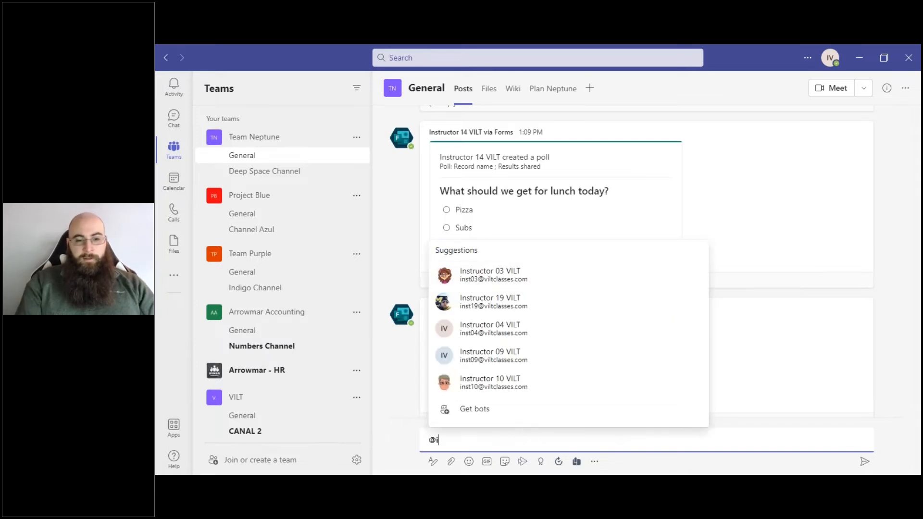
text(i)
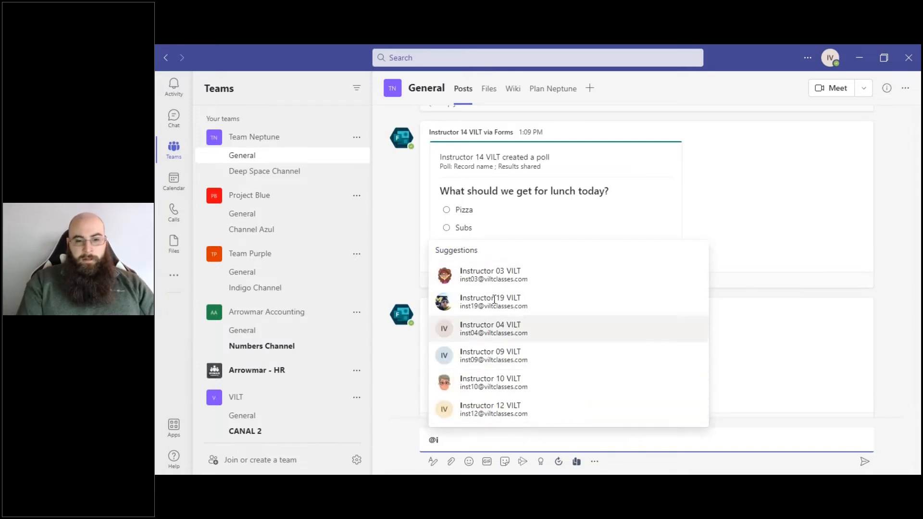
click(486, 274)
text(@)
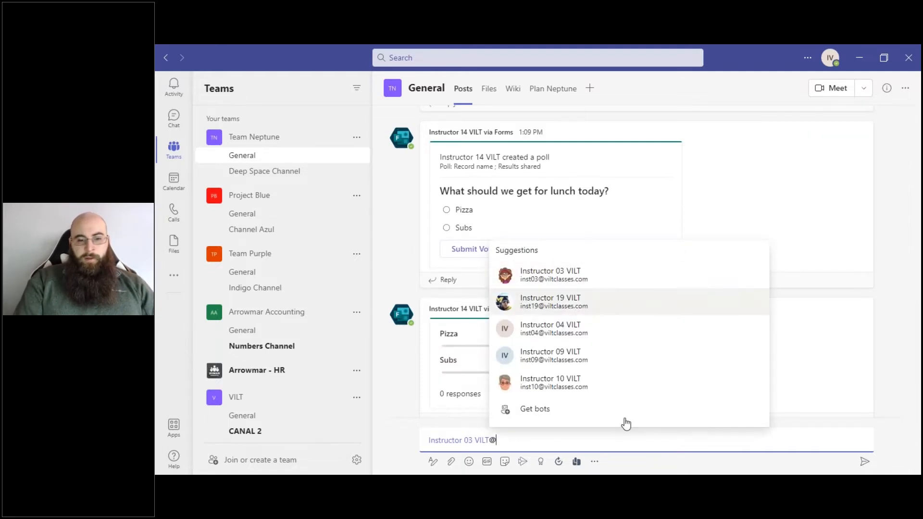
key(Return)
- Delete all mentions from the draft and close the new conversation without posting it
key(BackSpace)
key(BackSpace)
key(BackSpace)
key(BackSpace)
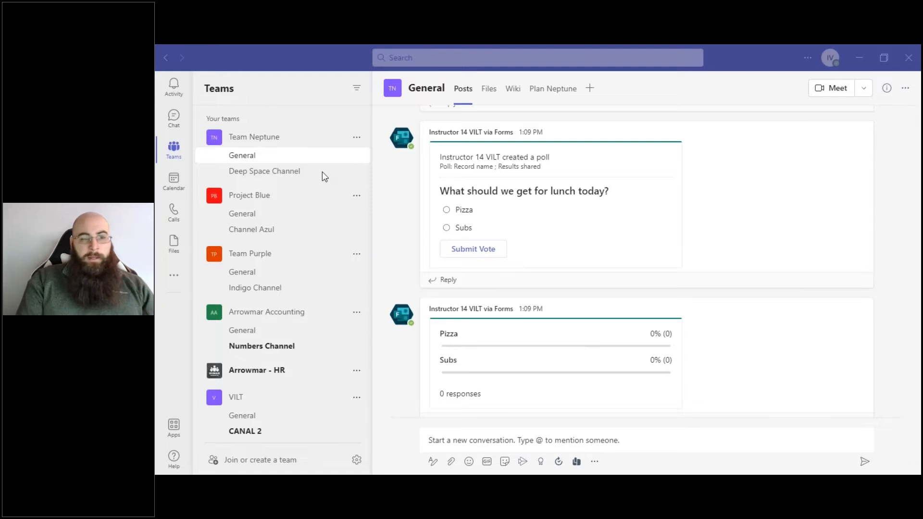
click(328, 92)
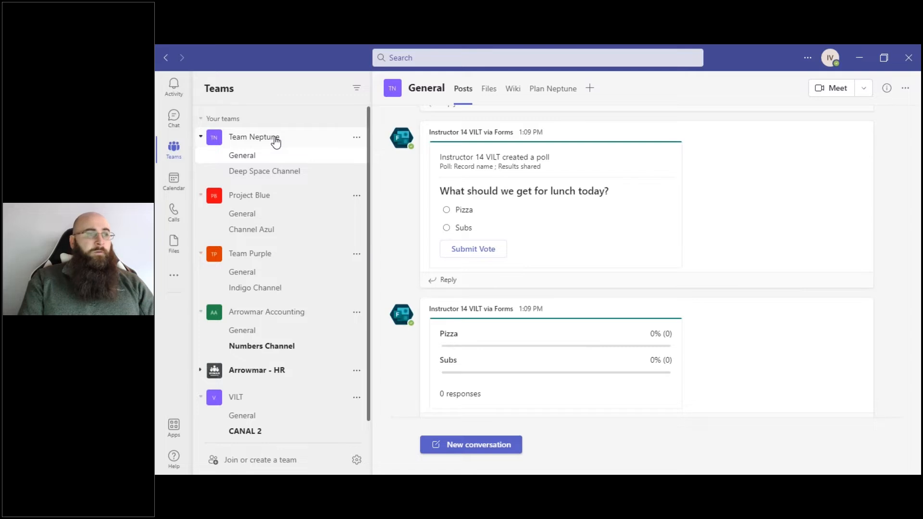
- Open Team Neptune's management settings and expand the section for choosing who can manage tags
click(356, 141)
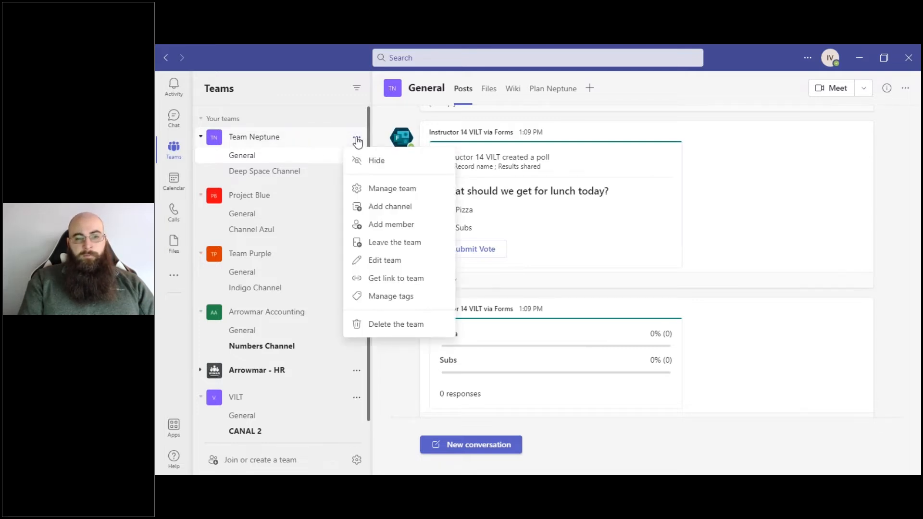
click(384, 191)
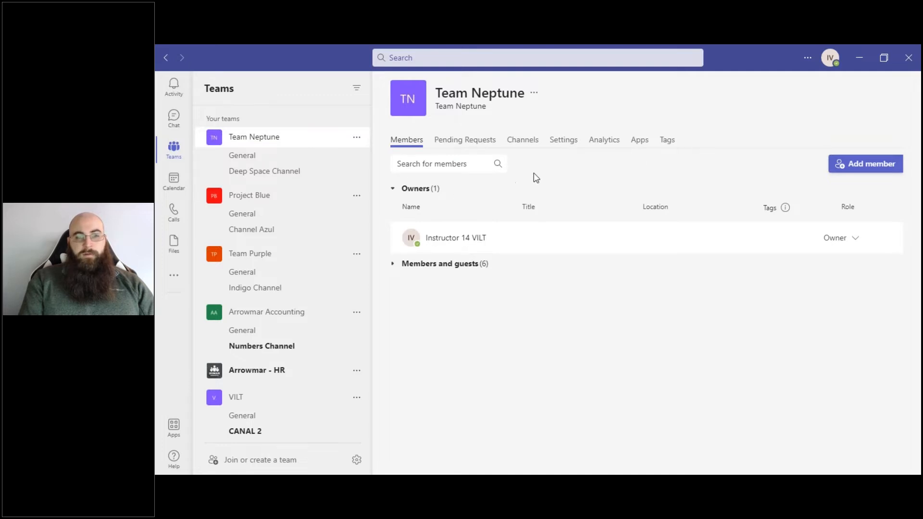
click(569, 144)
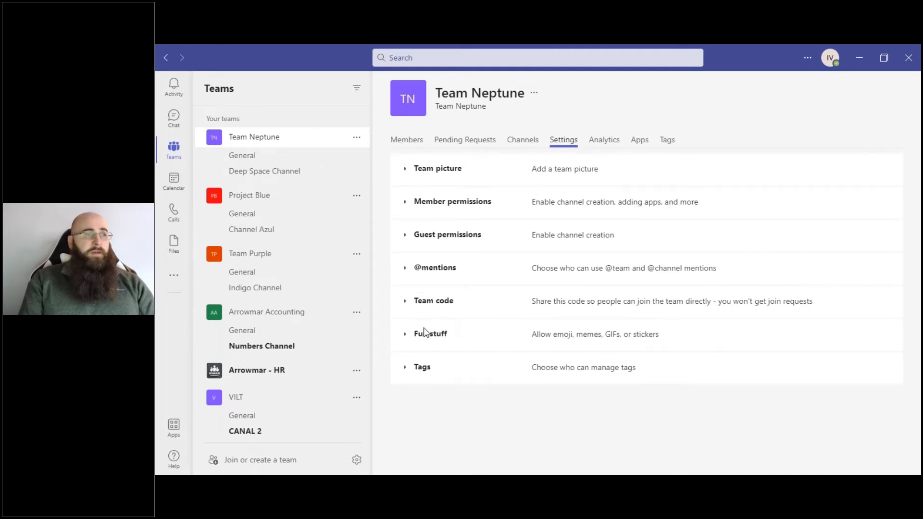
click(430, 204)
click(429, 204)
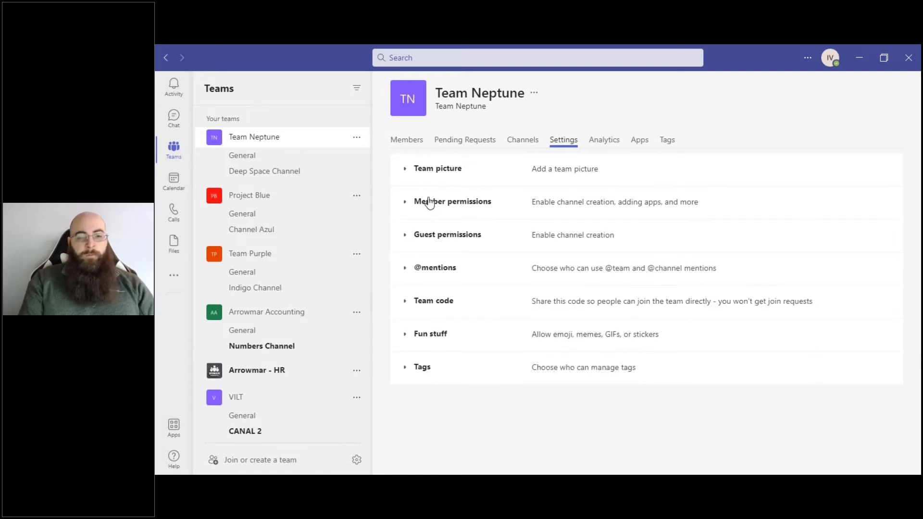
click(422, 368)
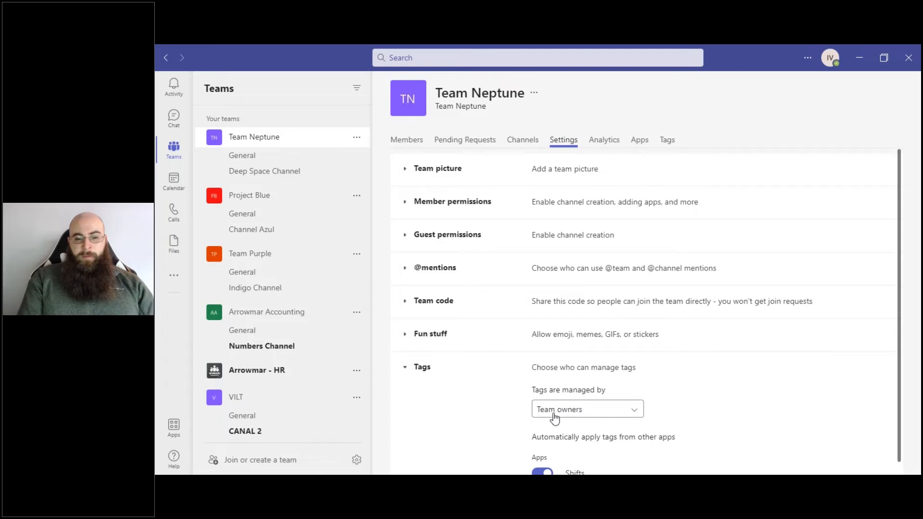
- Try letting team owners and members manage tags, restore the setting to Team owners, and return to the General channel
click(564, 416)
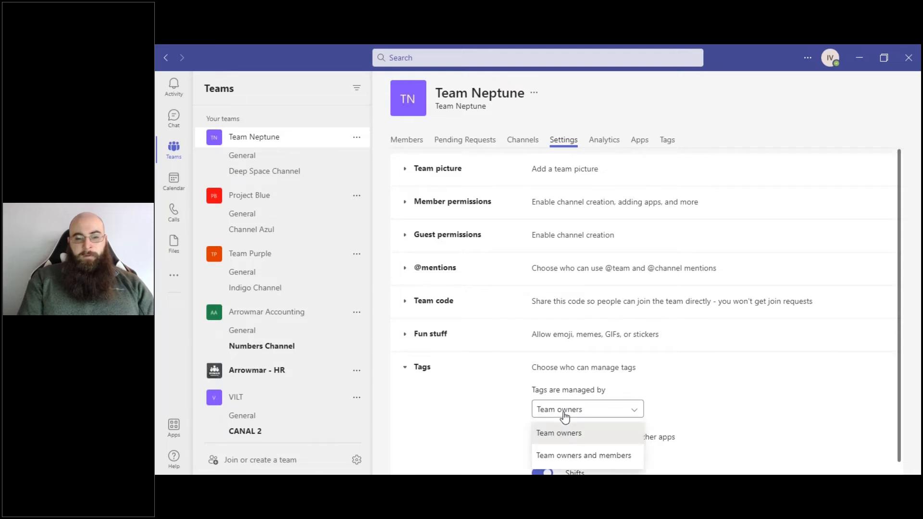
click(578, 456)
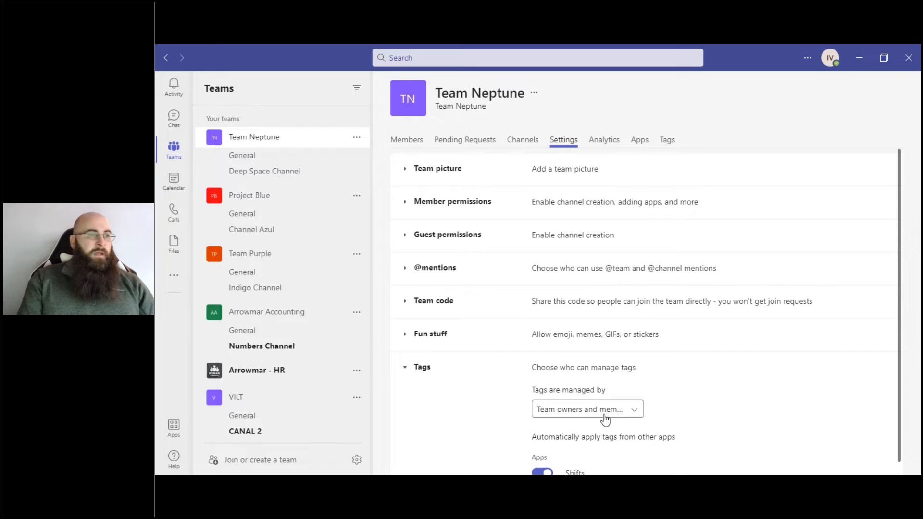
click(588, 414)
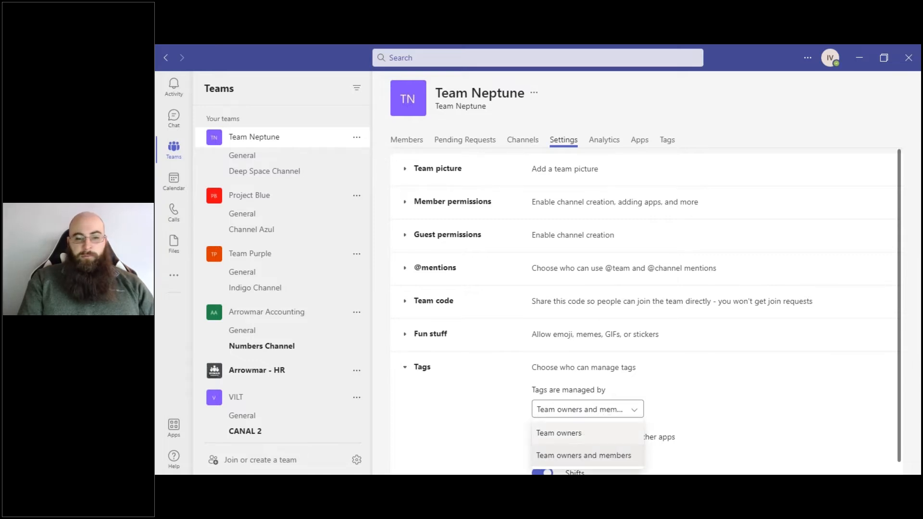
click(581, 433)
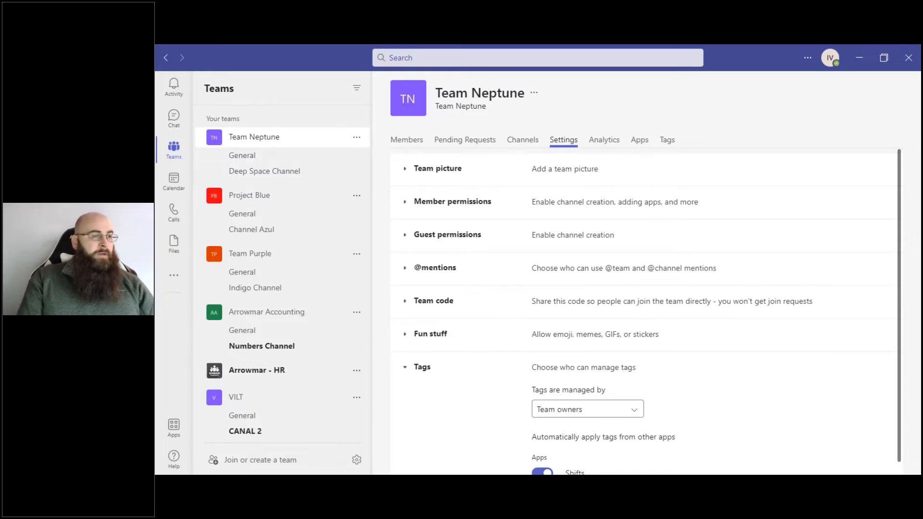
click(264, 157)
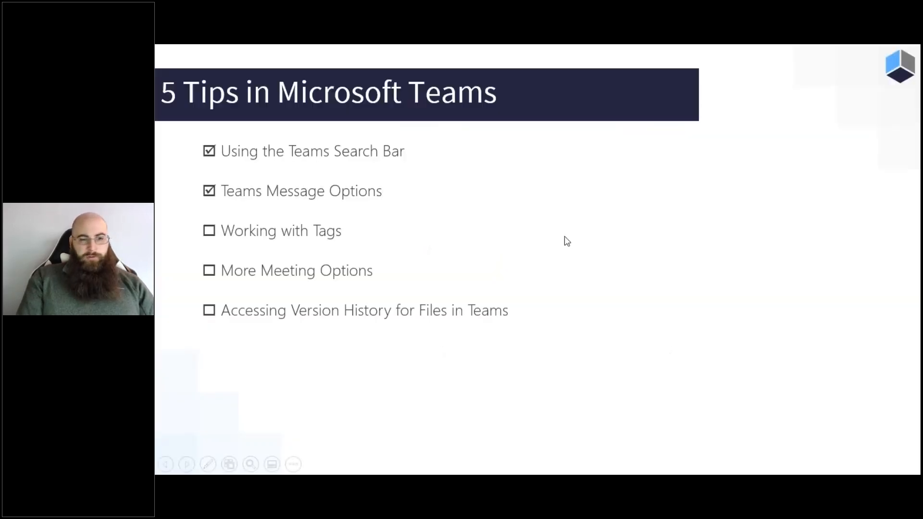
- Advance the tips slideshow to check off "Working with Tags" and switch back to Microsoft Teams
click(590, 242)
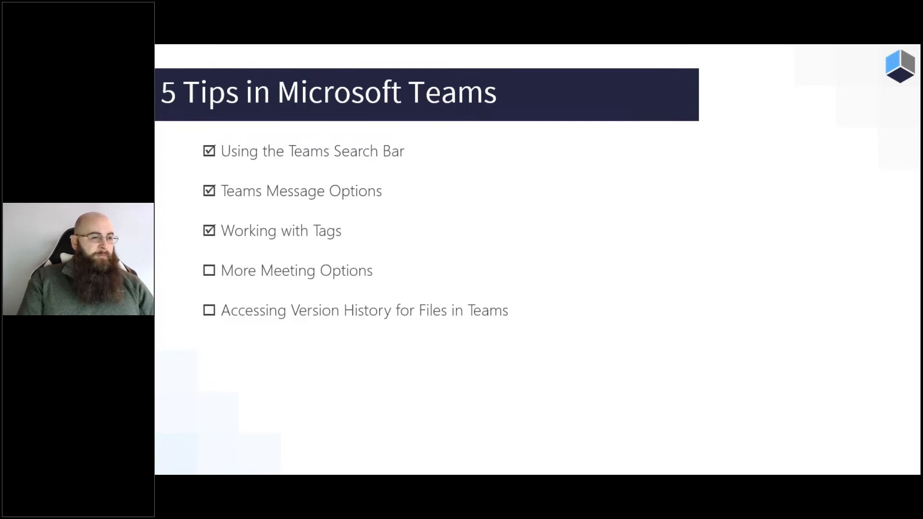
key(alt+Tab)
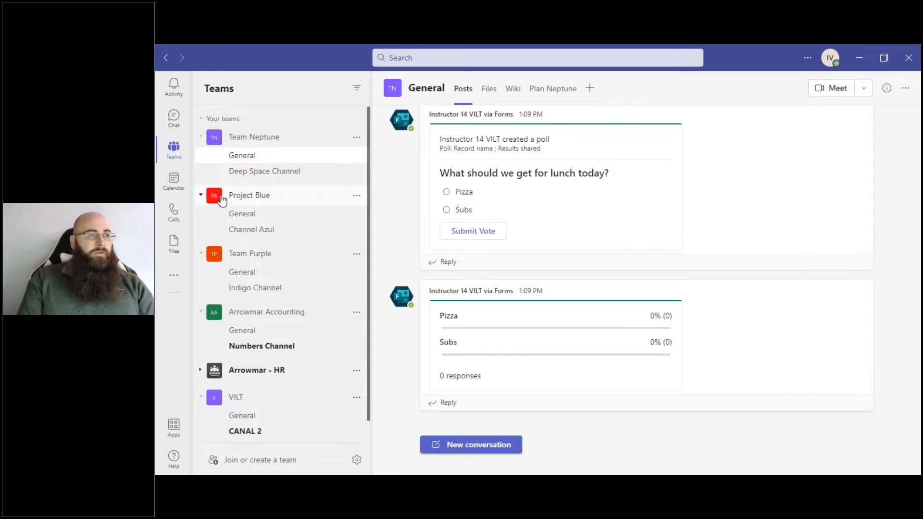
- Create a new calendar meeting titled "Weekly Team Meeting"
click(174, 181)
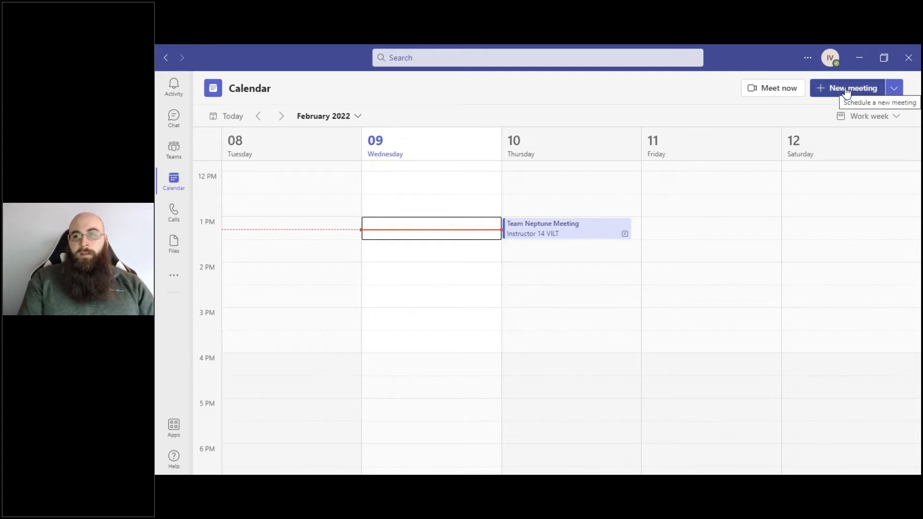
click(847, 89)
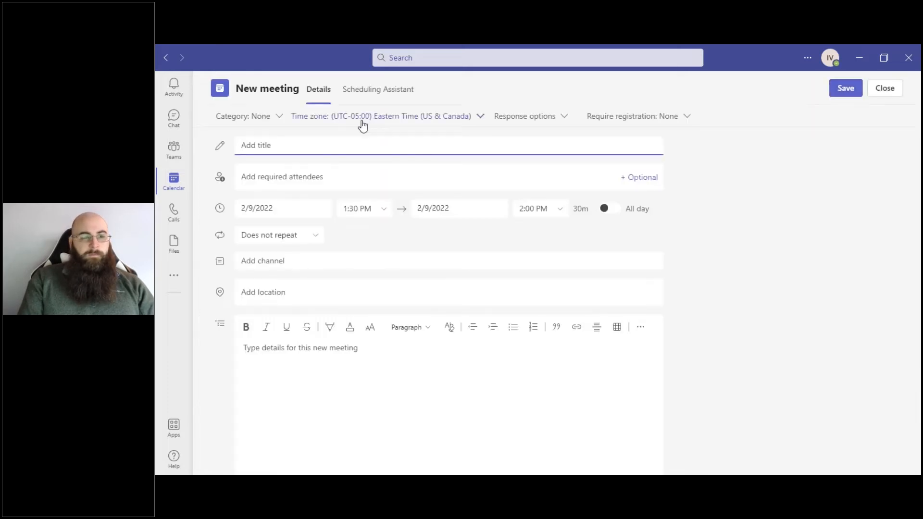
text(Weekly)
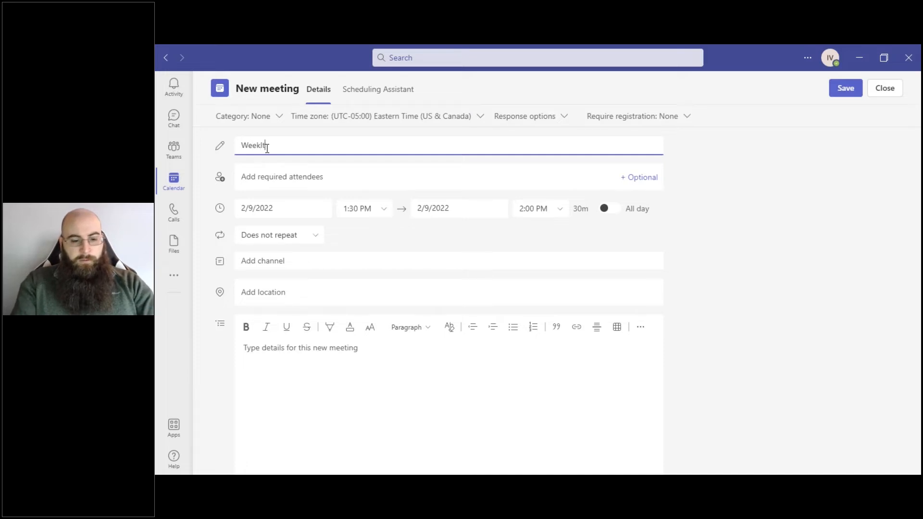
text( Tea)
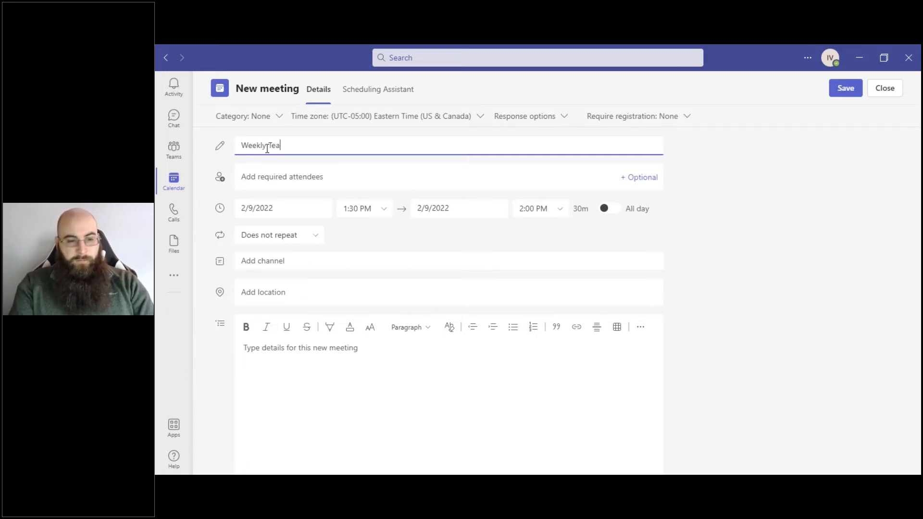
text(m Meeting)
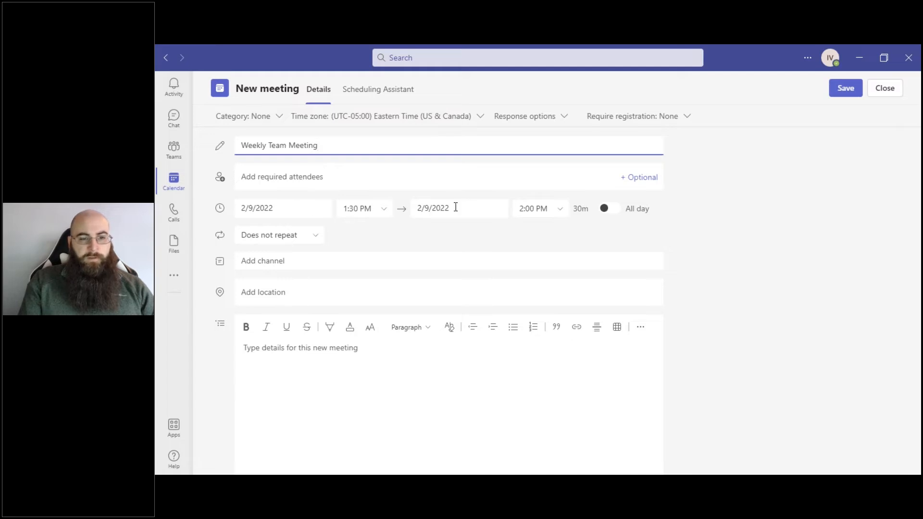
- Set the meeting's start time to 2:00 PM and add Team Neptune's General channel to it
click(371, 211)
click(384, 209)
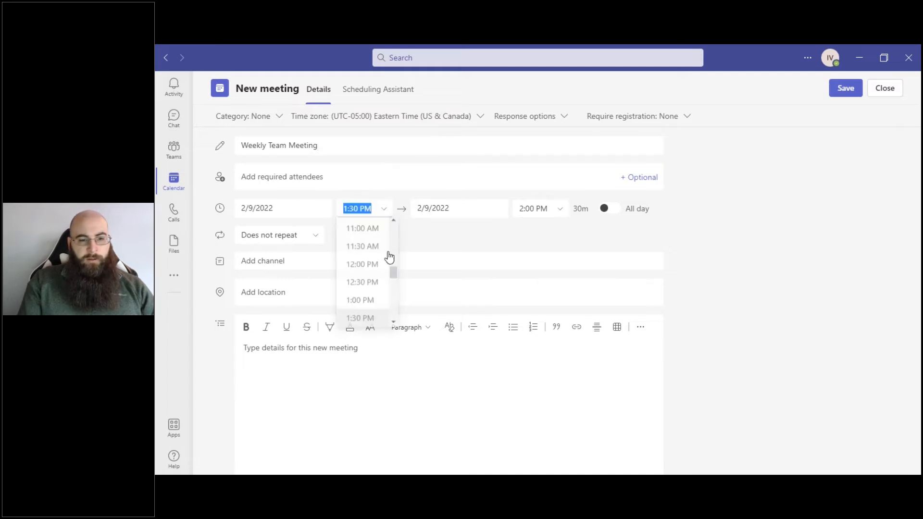
drag(395, 271, 391, 282)
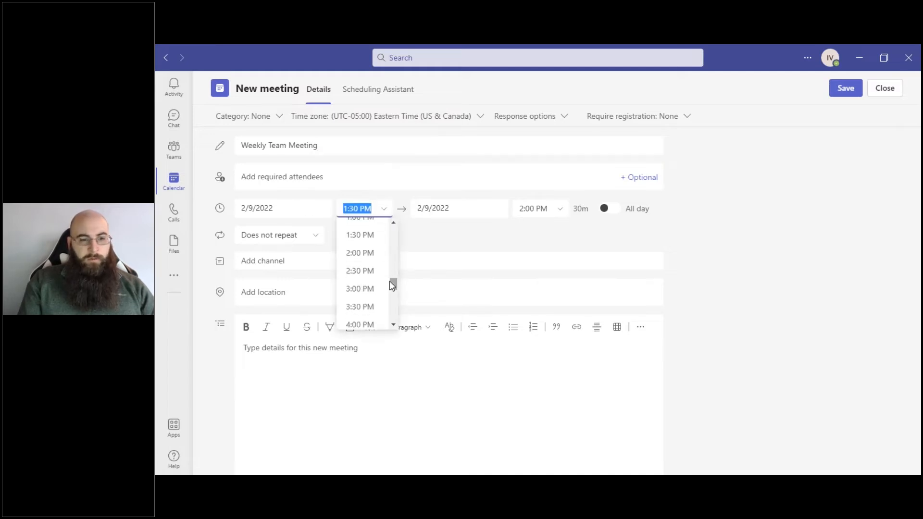
click(358, 253)
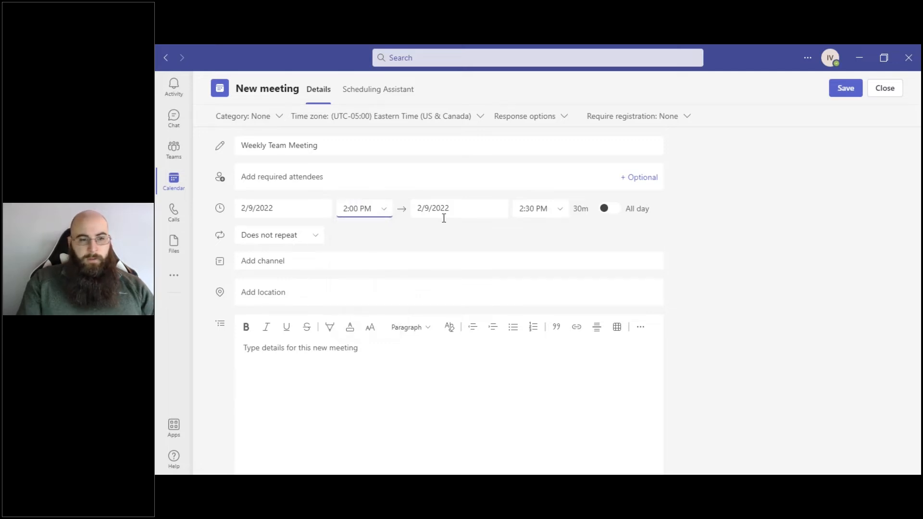
click(259, 261)
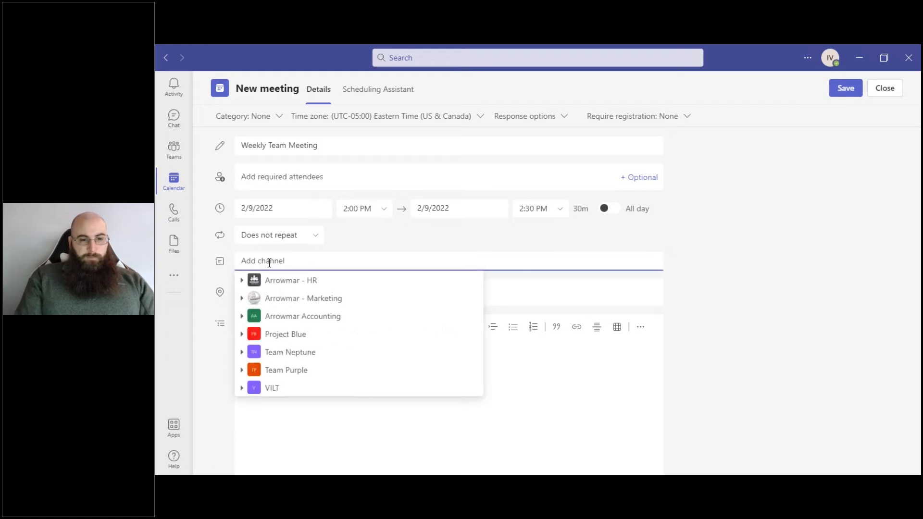
click(244, 352)
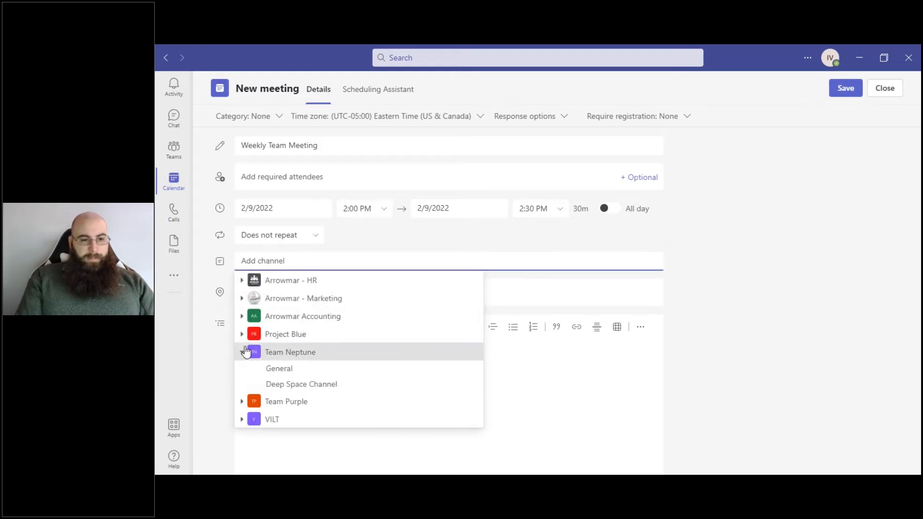
click(286, 373)
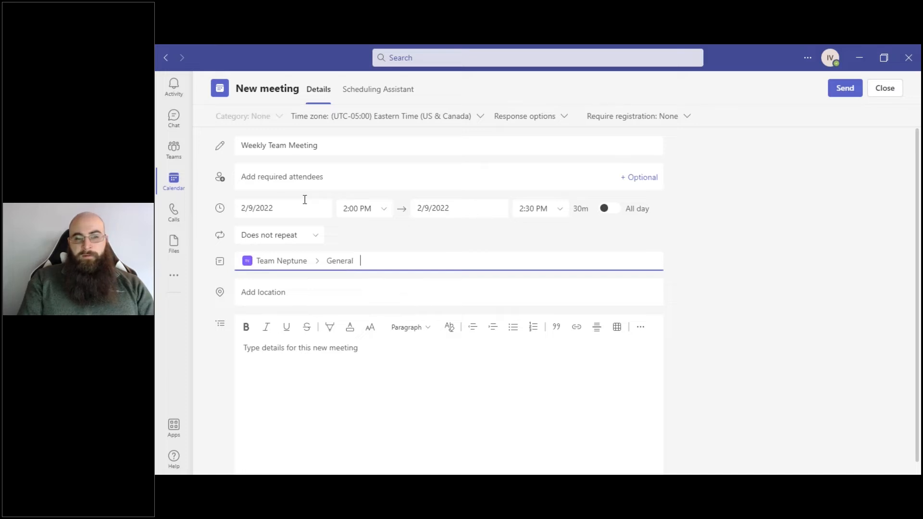
- Try a required-attendee search for "in", clear it, and send the Weekly Team Meeting invitation
click(269, 183)
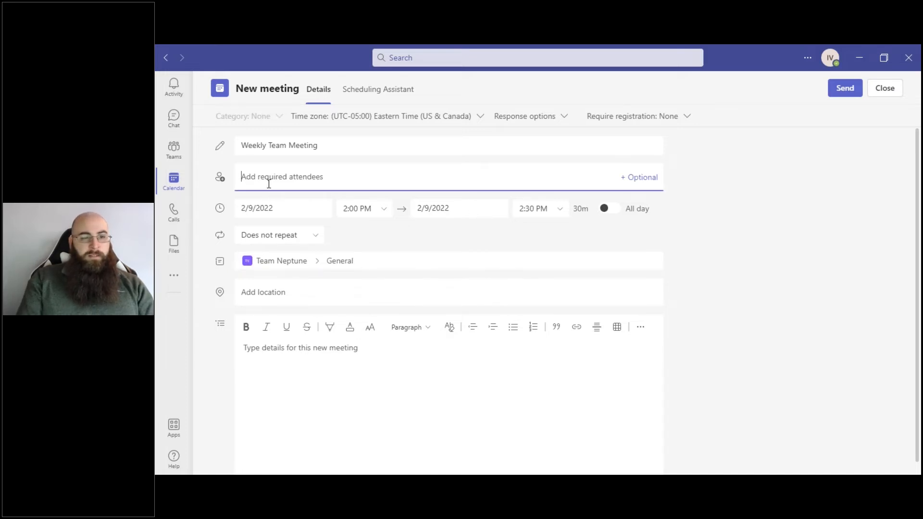
text(in)
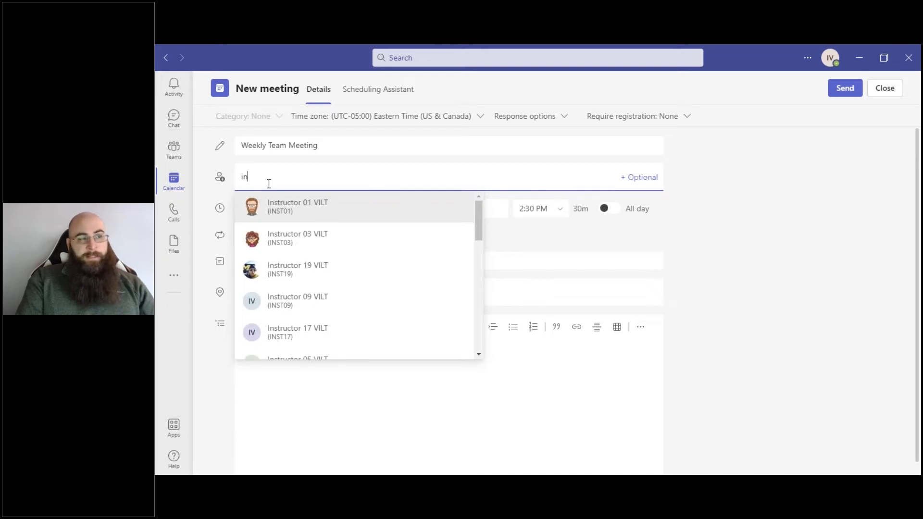
key(BackSpace)
key(BackSpace)
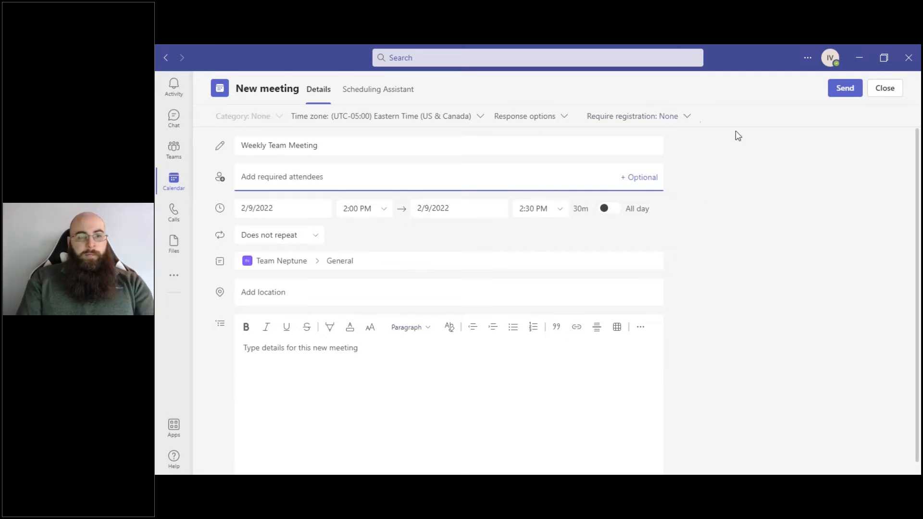
click(846, 87)
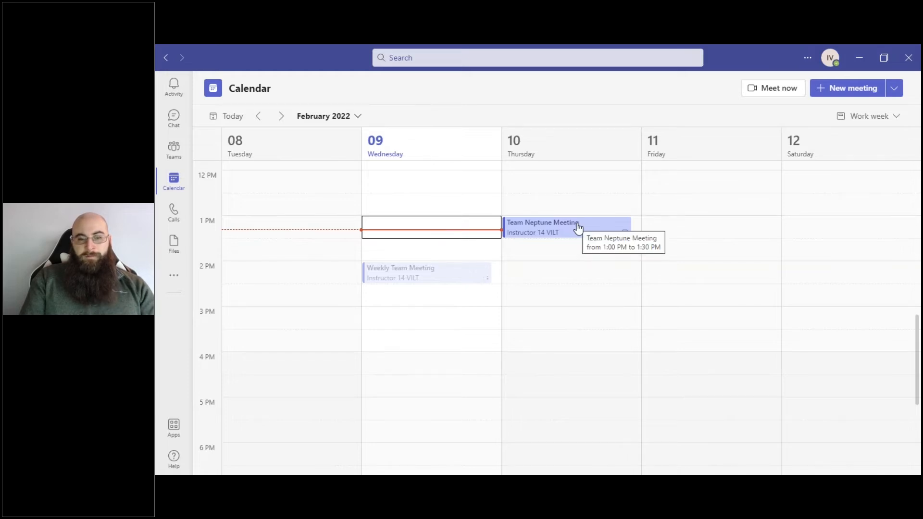
- Open the details of Thursday's Team Neptune Meeting and check its additional options
click(552, 233)
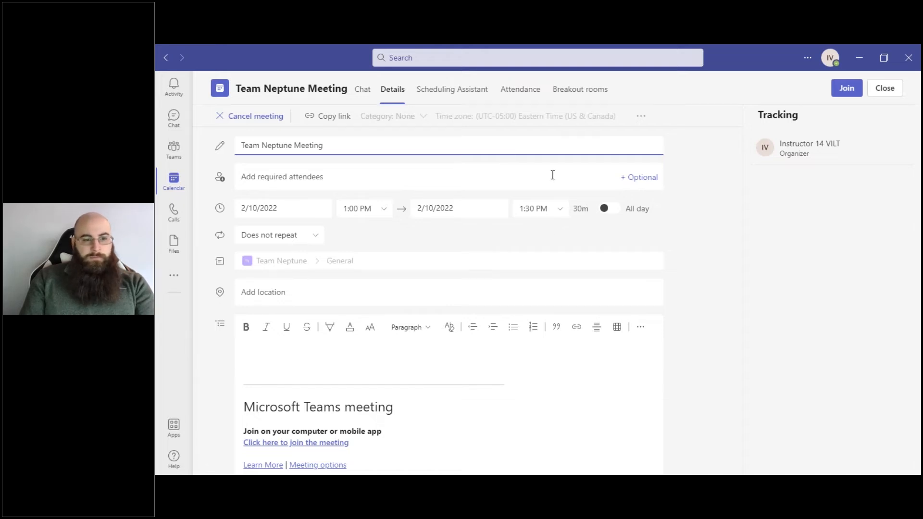
click(603, 127)
click(641, 116)
click(640, 115)
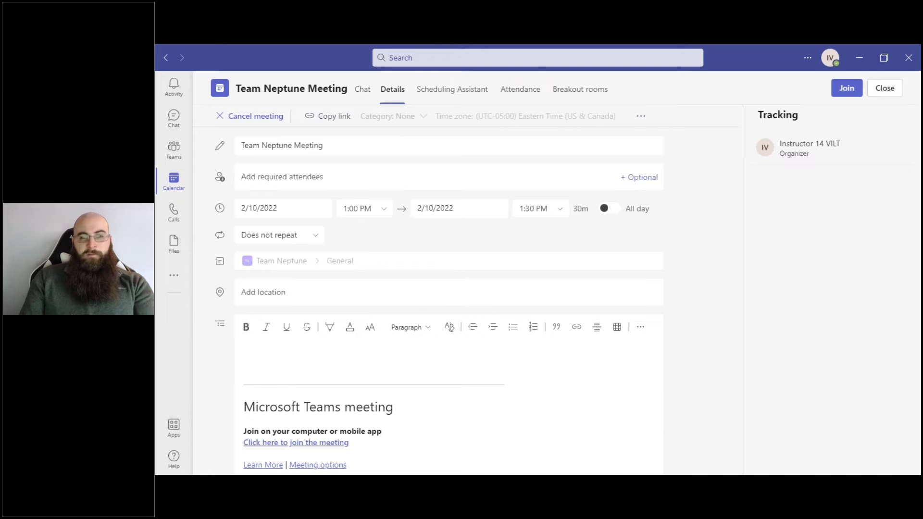
- Open the meeting options page for the Team Neptune Meeting in the browser and maximize its window
click(643, 116)
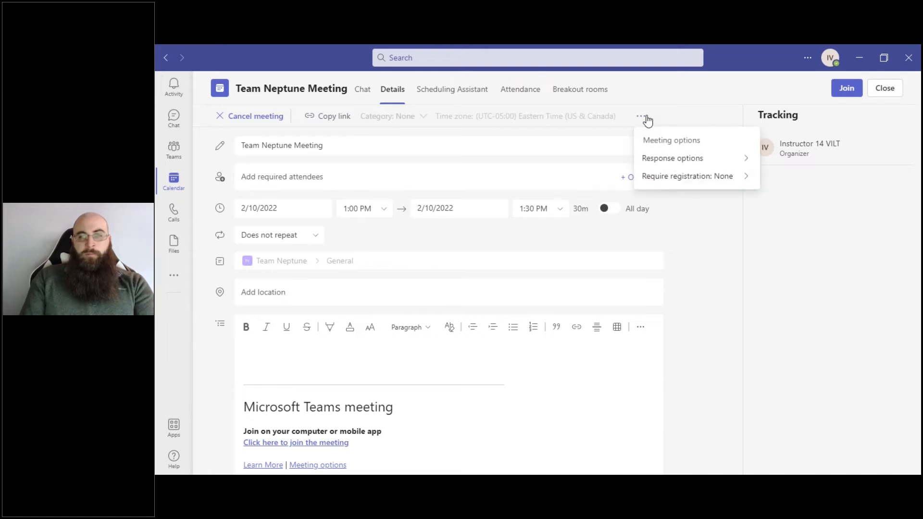
click(663, 142)
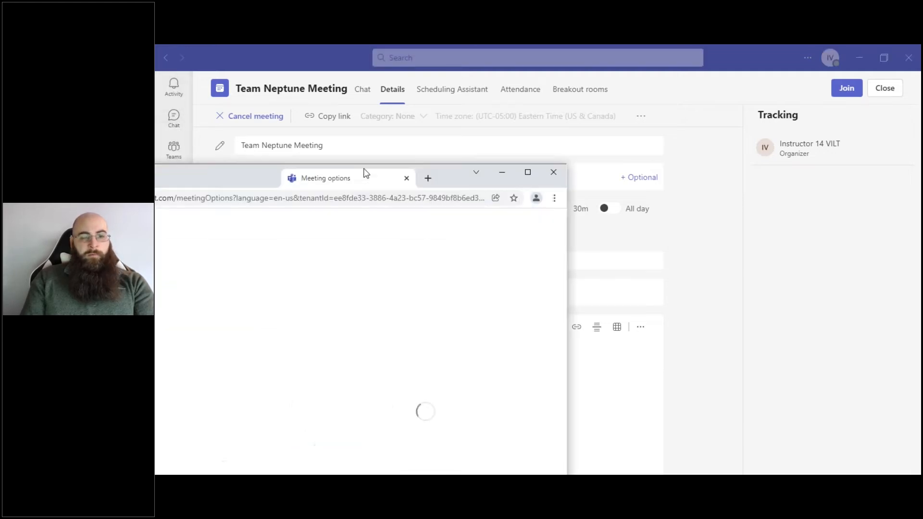
drag(452, 131, 547, 84)
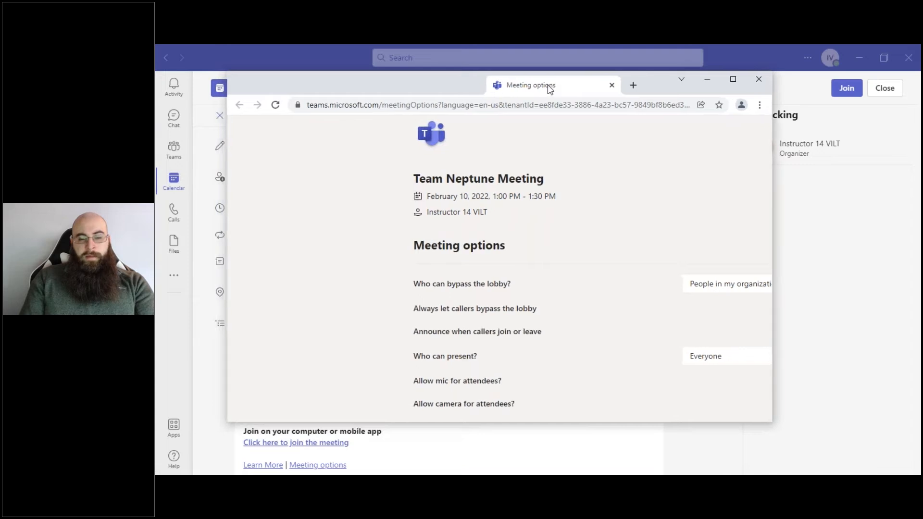
double_click(547, 84)
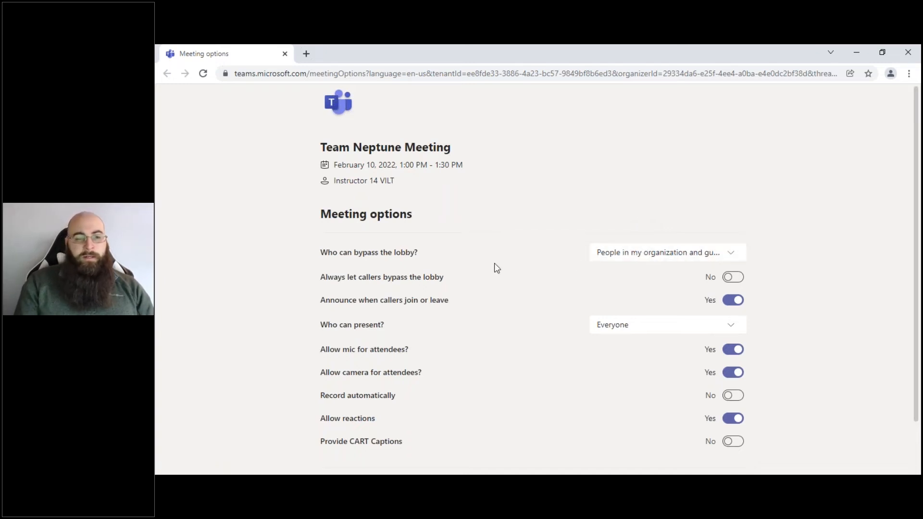
- Review the available choices for who can bypass the lobby and who can present in the meeting
click(594, 256)
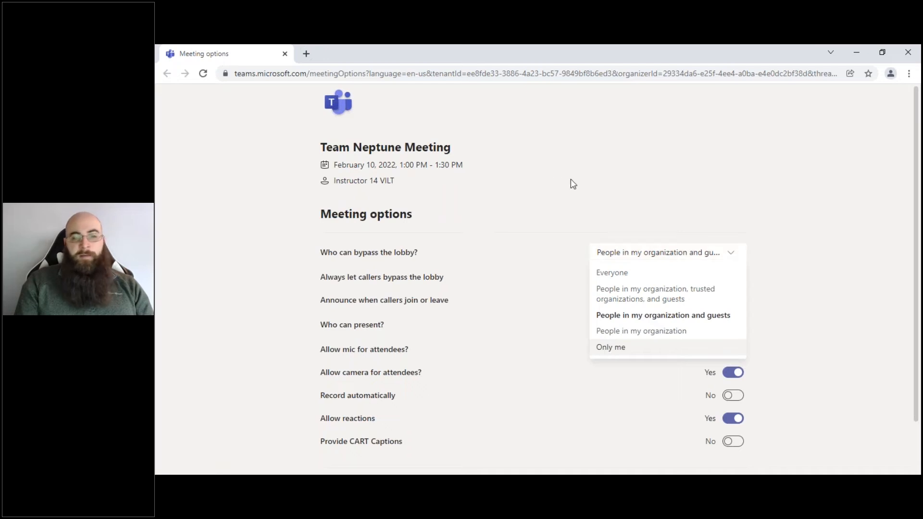
click(600, 258)
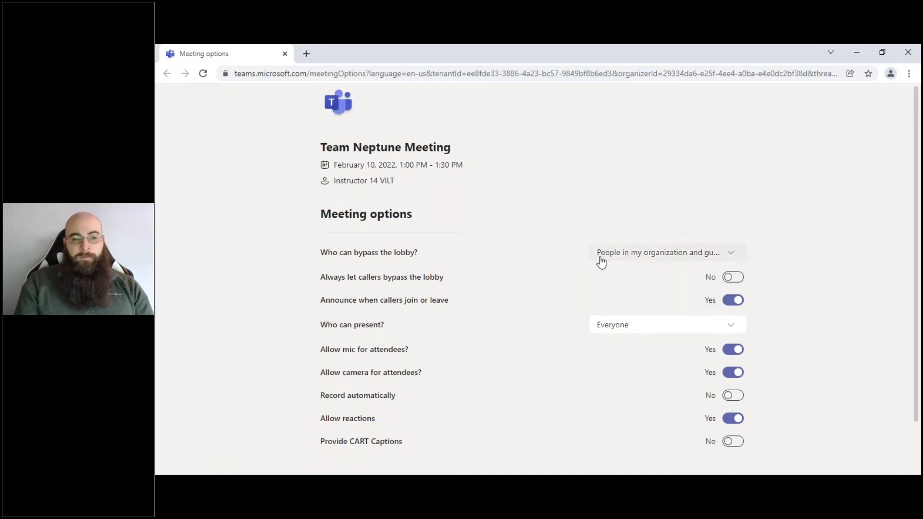
click(617, 331)
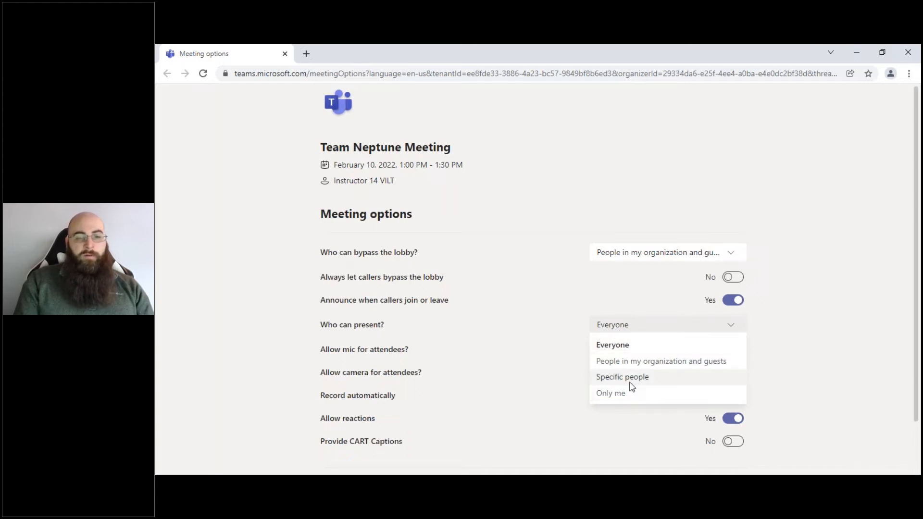
click(667, 122)
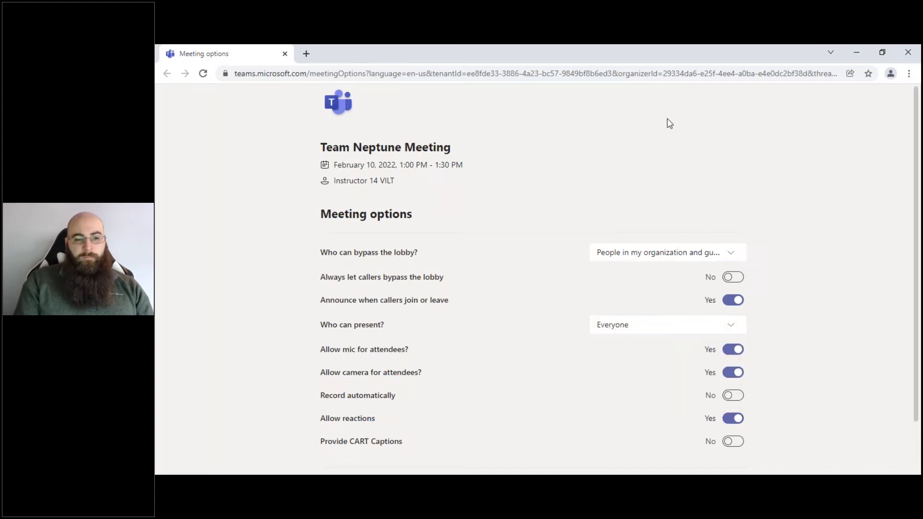
- Turn off the mic and camera for attendees and close the meeting options page without saving
click(732, 349)
click(734, 374)
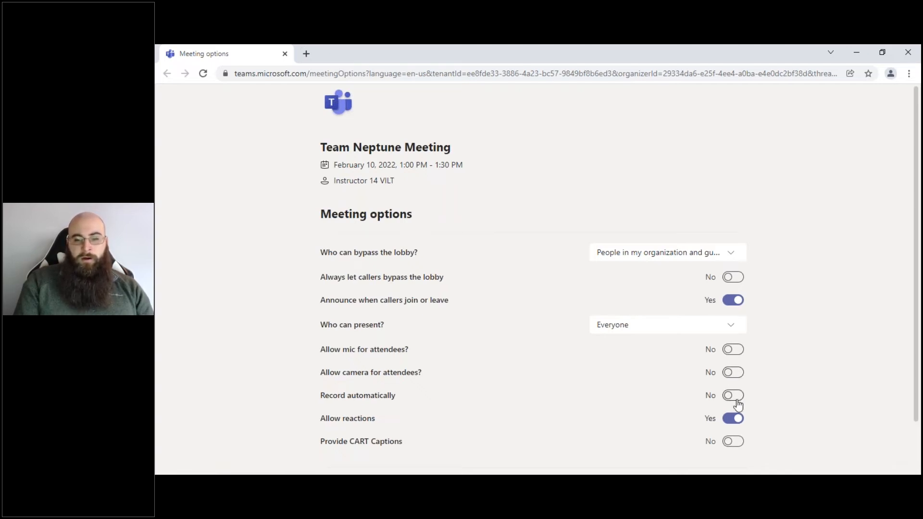
drag(916, 371, 907, 426)
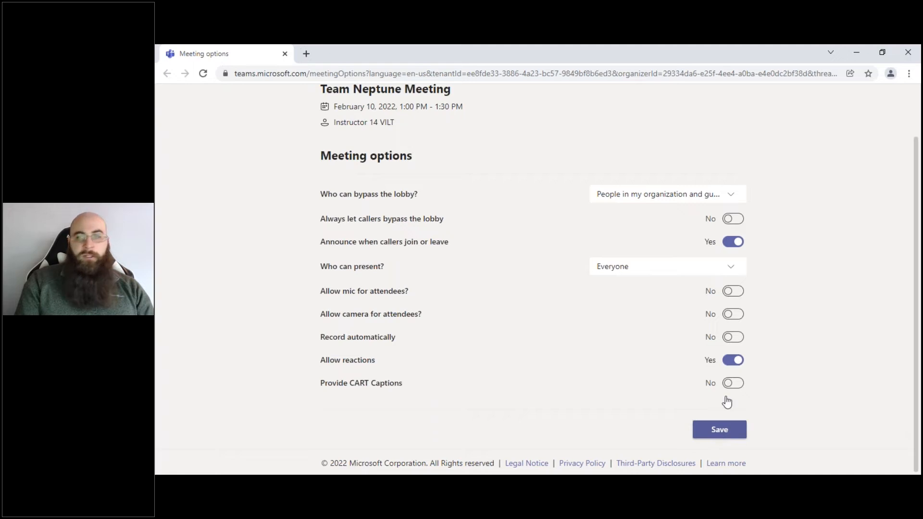
click(911, 57)
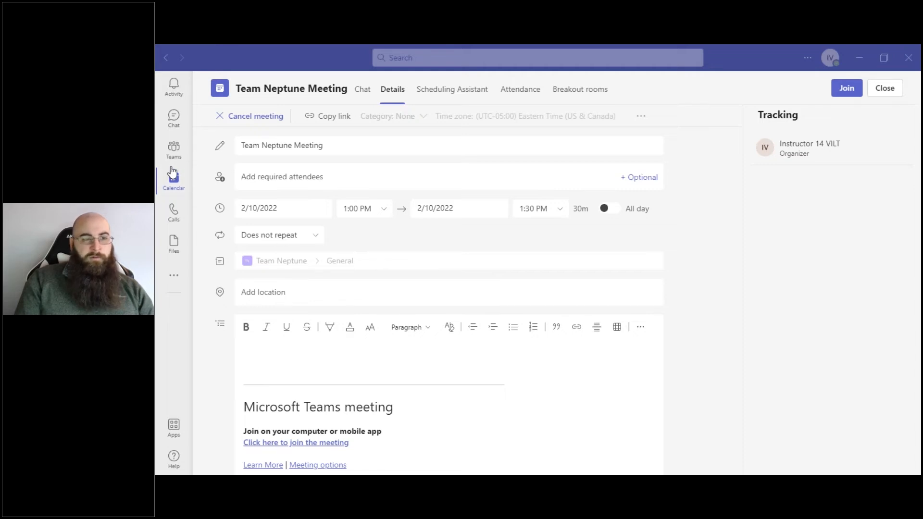
- Return to Team Neptune's General channel and try to start an instant channel meeting
click(173, 149)
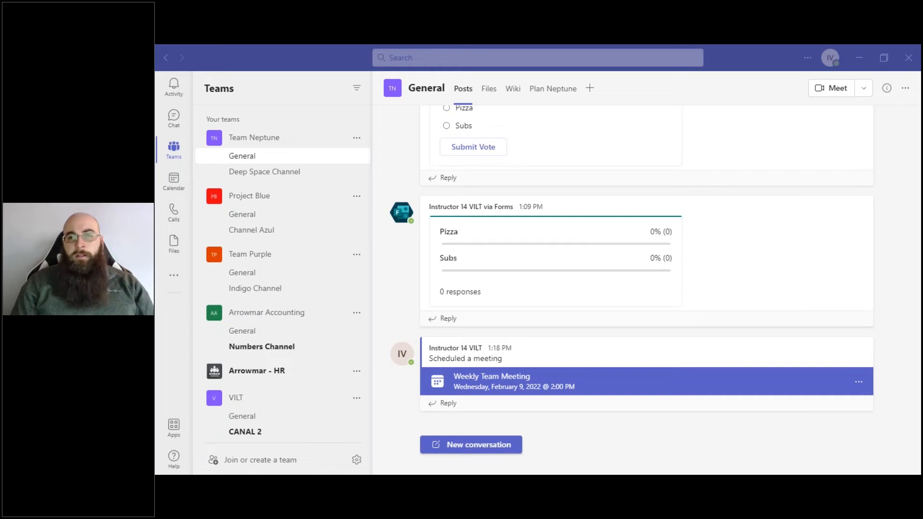
click(830, 89)
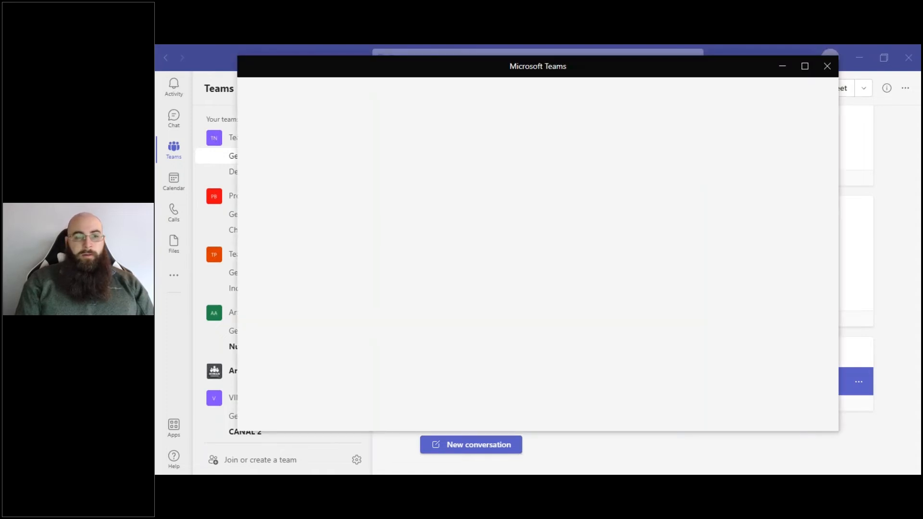
click(828, 66)
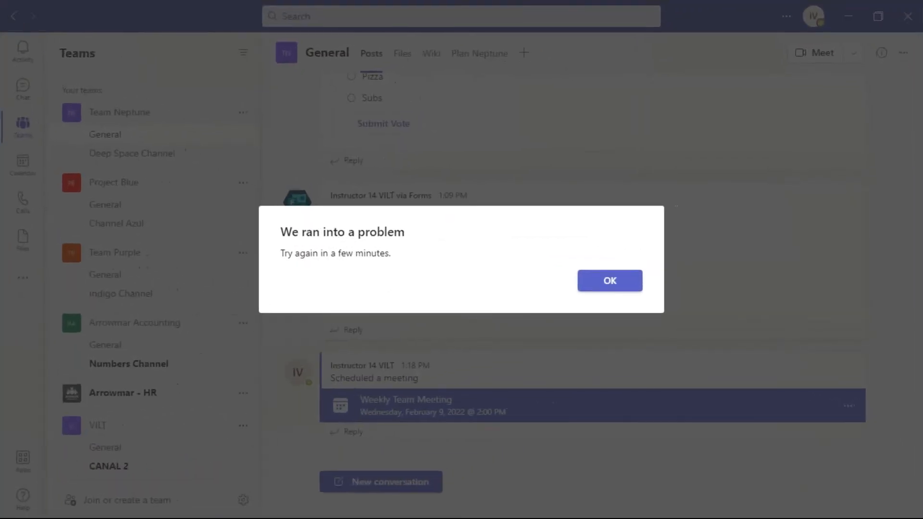
click(618, 284)
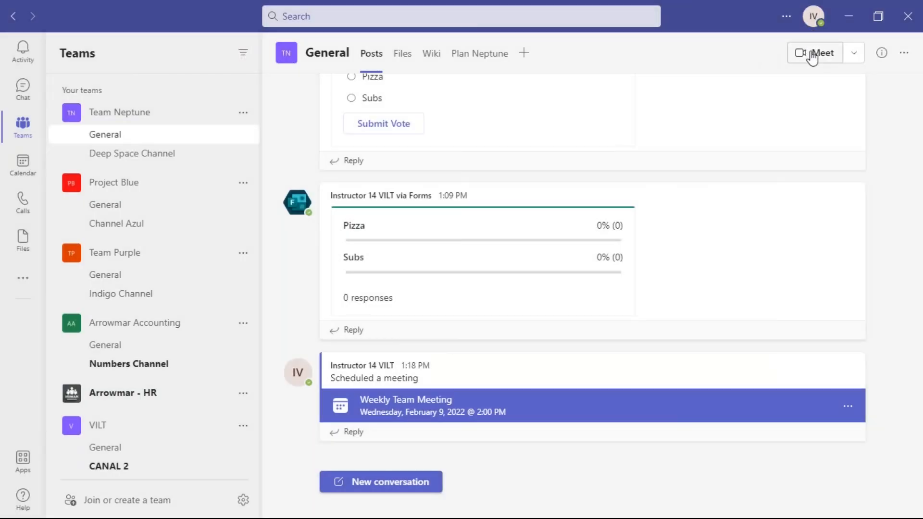
- Open the setup for a new General channel meeting, turn on the camera and preview the white room background with the mirror
click(813, 54)
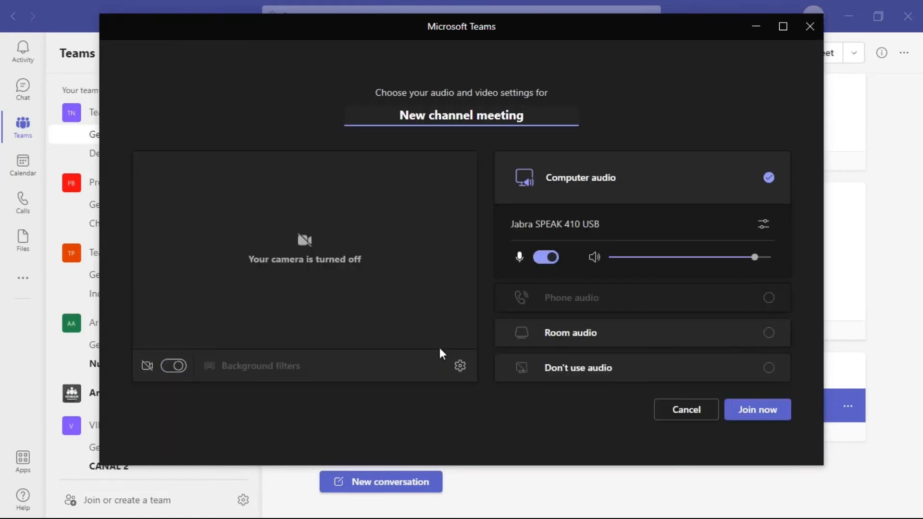
click(180, 366)
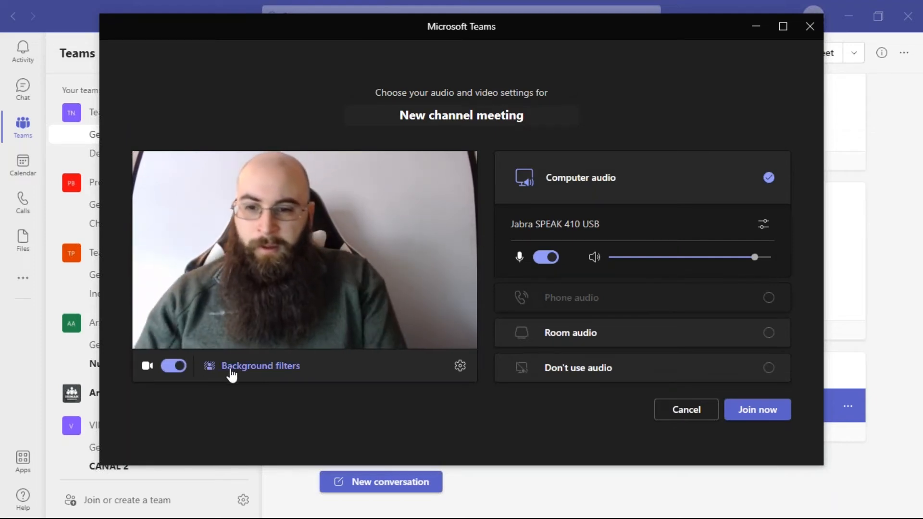
click(256, 377)
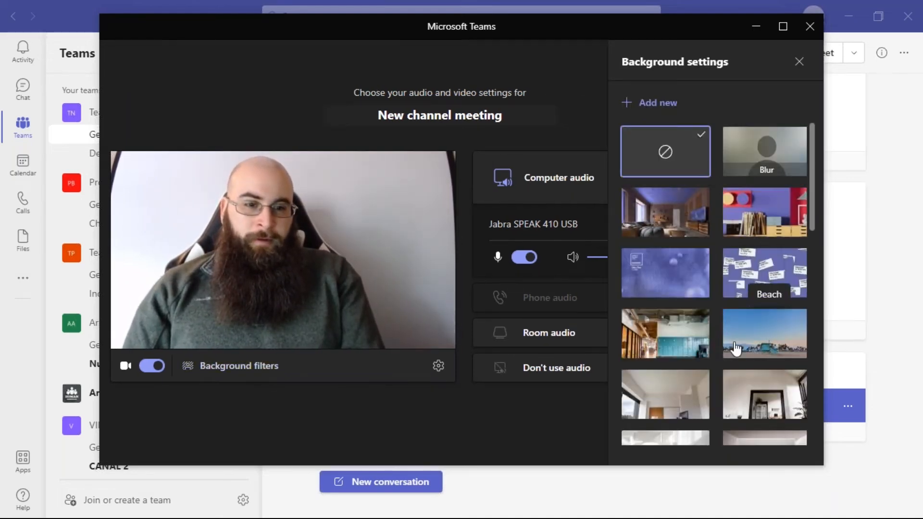
click(734, 380)
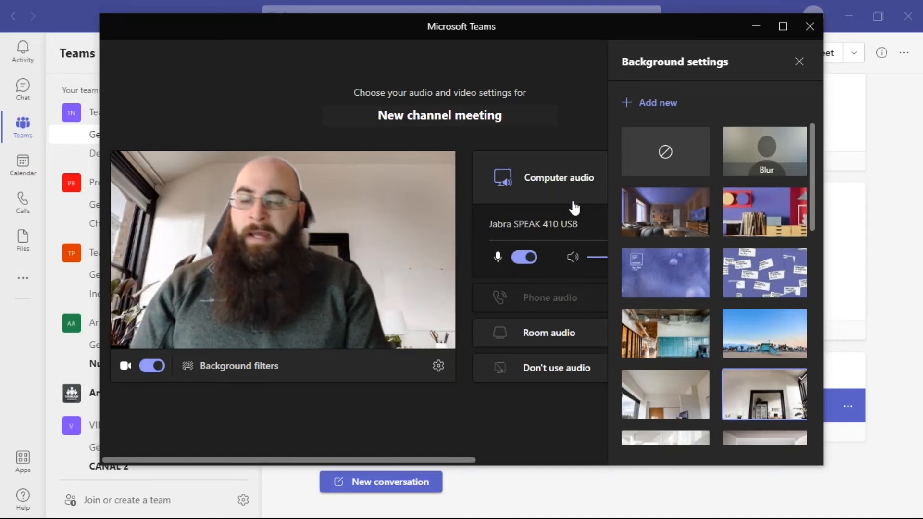
- Remove the background effect, turn off the camera and close the channel meeting setup without joining
click(657, 151)
click(800, 63)
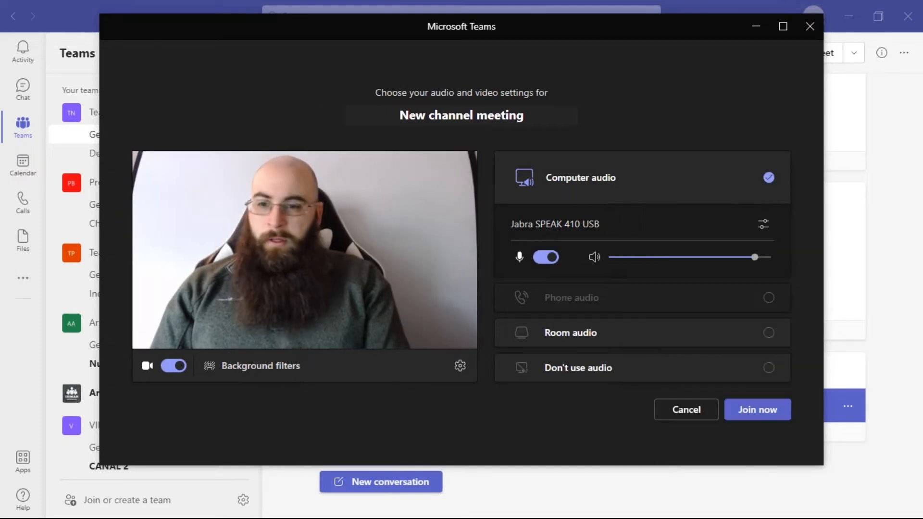
click(177, 366)
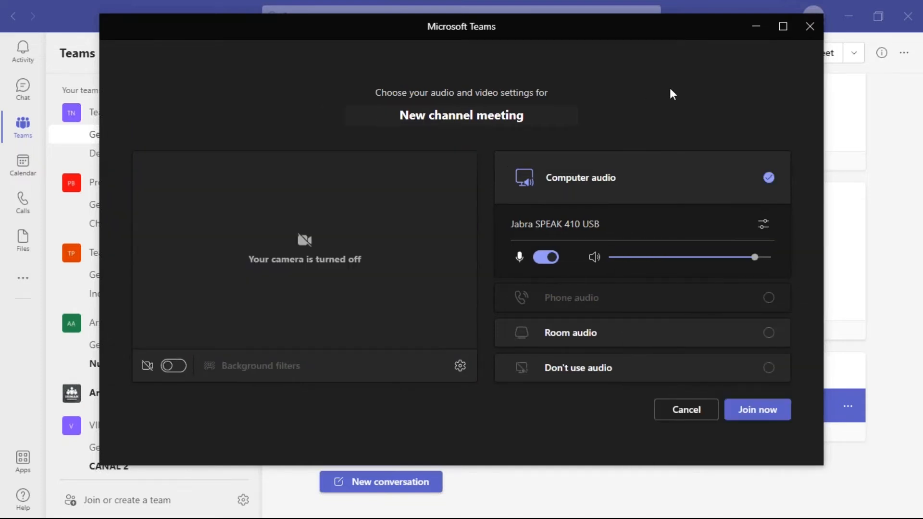
click(810, 26)
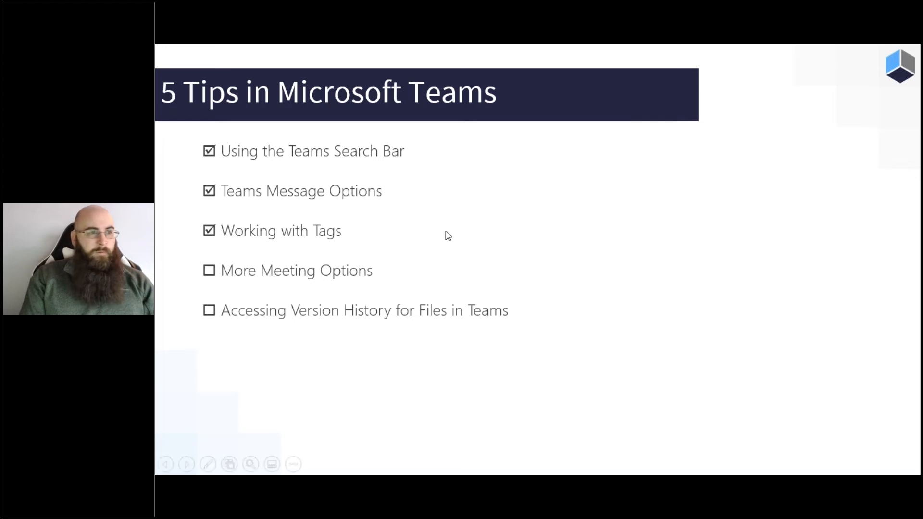
key(Right)
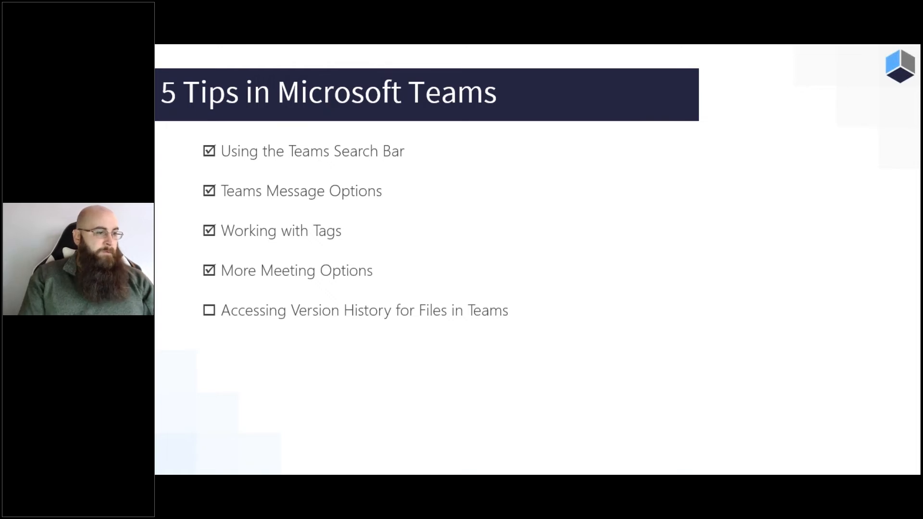
- Switch to Microsoft Teams, open the General channel's files and check the additional actions available for Arrowmar SOW.DOCX
key(alt+Tab)
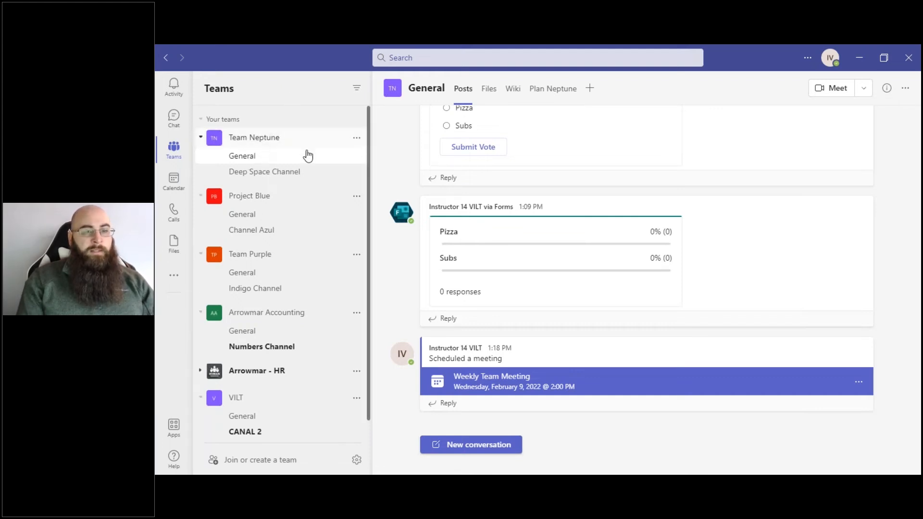
click(489, 90)
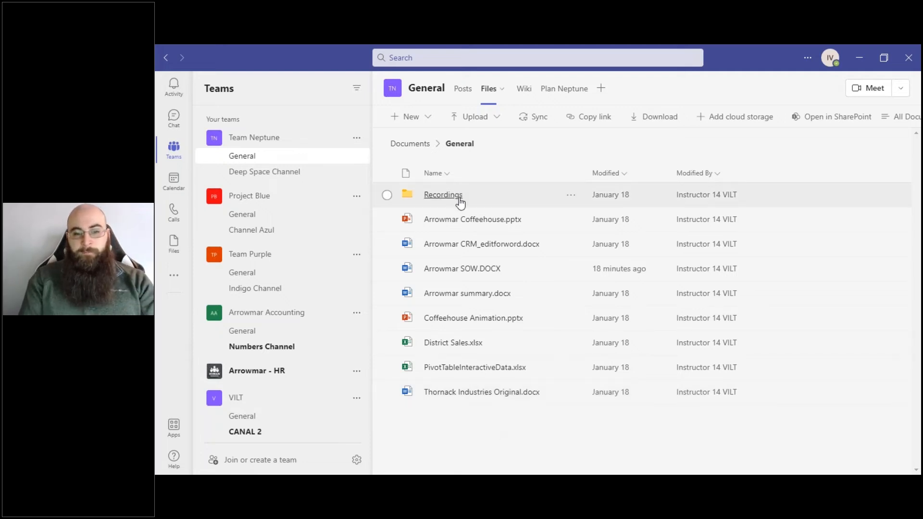
click(521, 266)
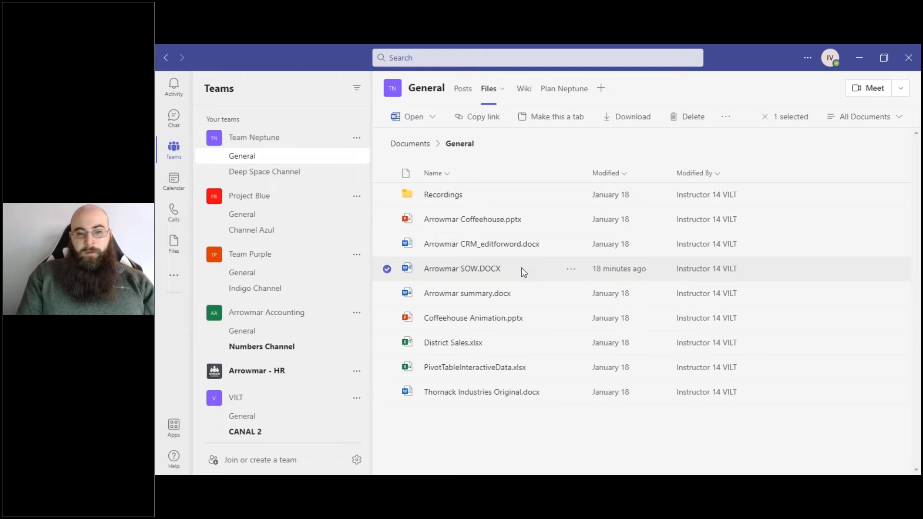
click(571, 270)
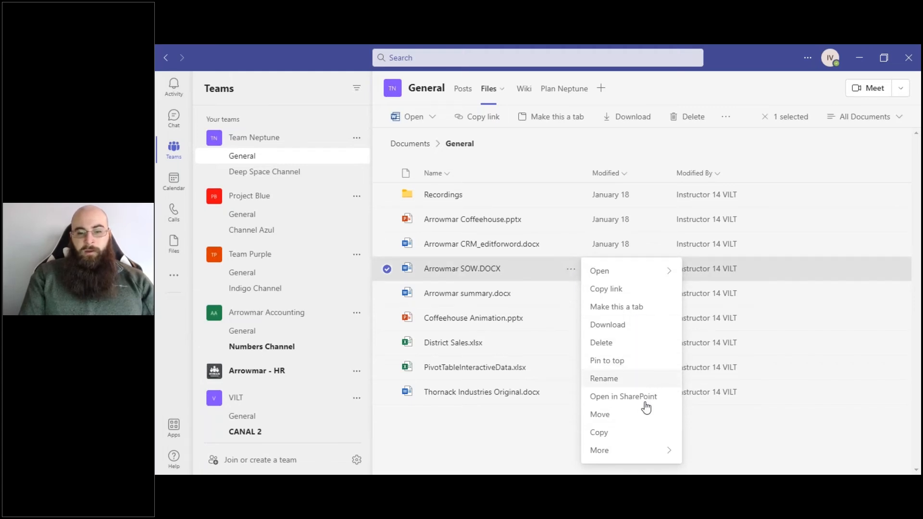
mouse_move(632, 455)
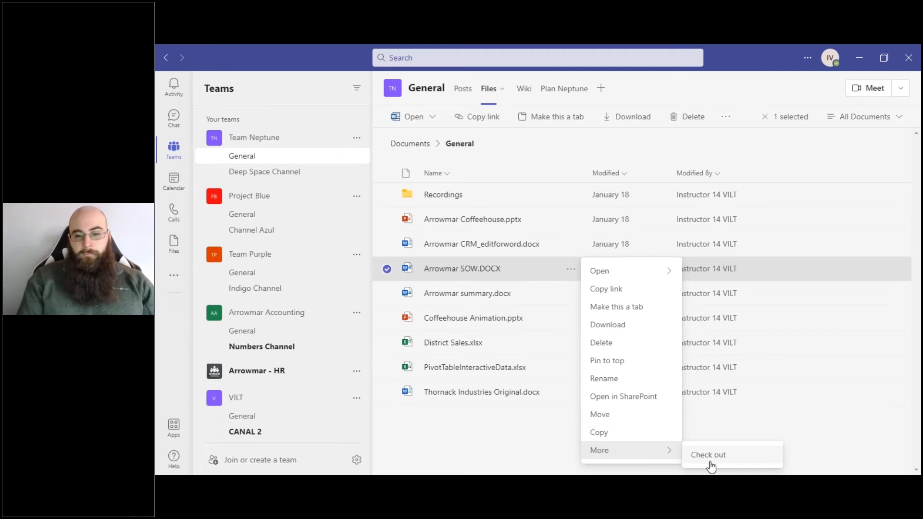
click(809, 423)
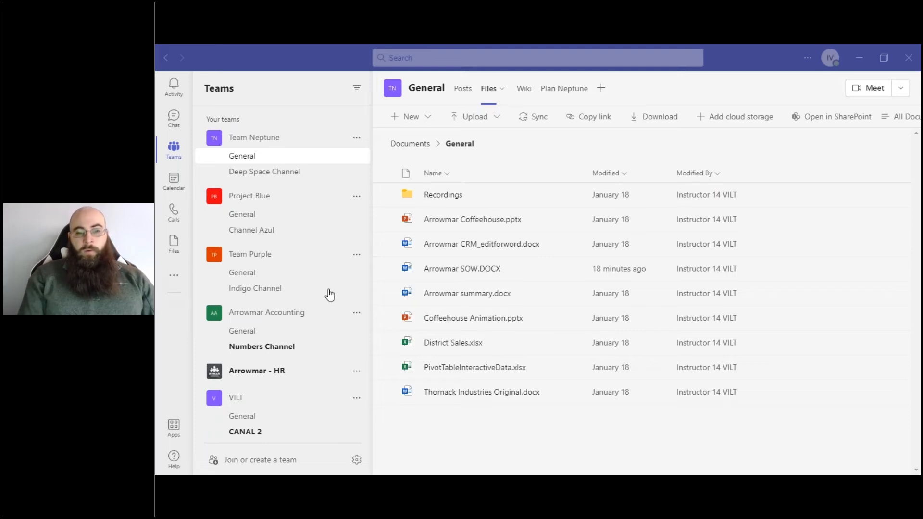
- Open Arrowmar SOW.DOCX from the General channel's files and examine the year and final-copy wording in its title
click(474, 273)
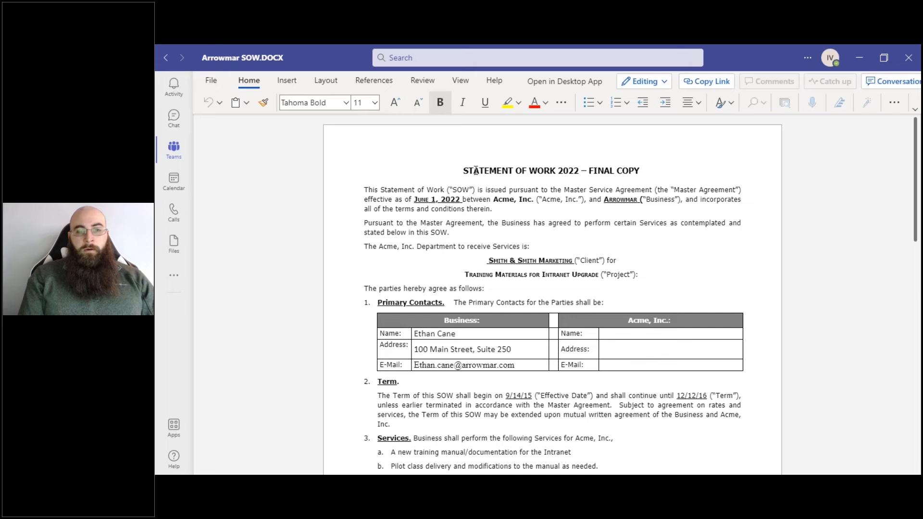
click(579, 171)
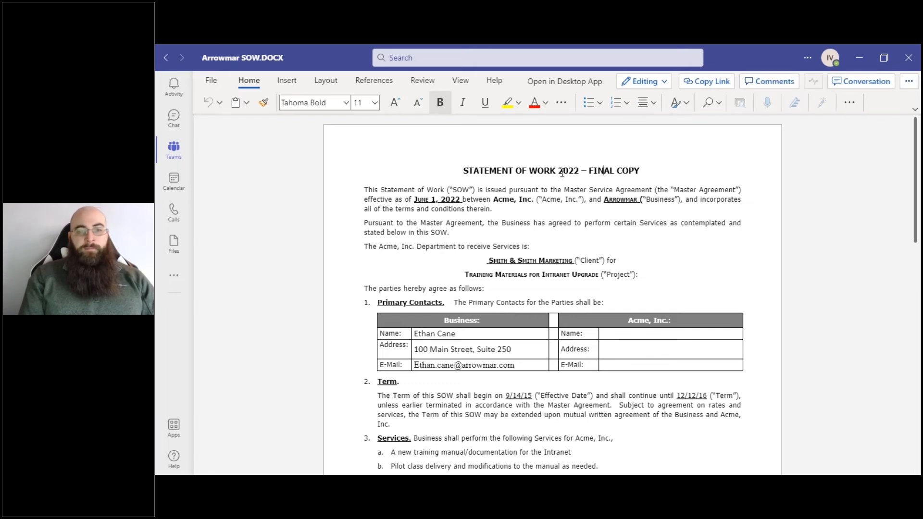
click(569, 173)
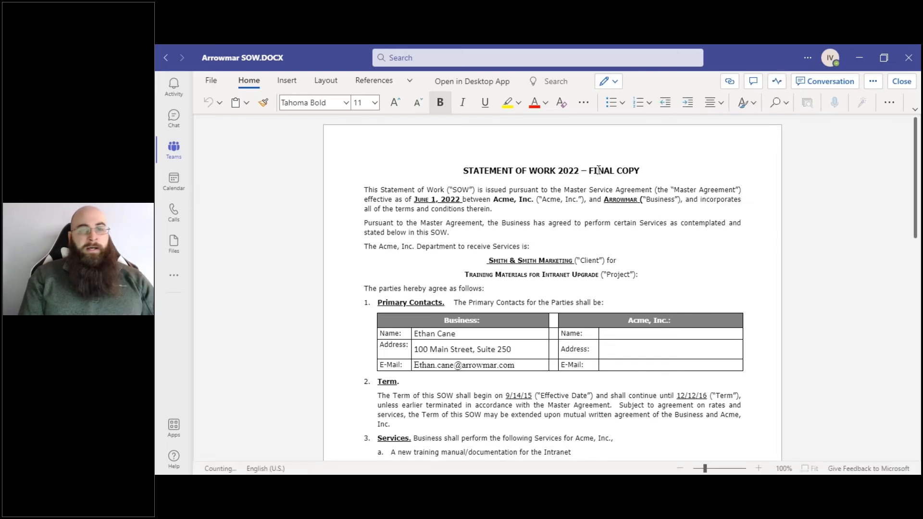
click(602, 172)
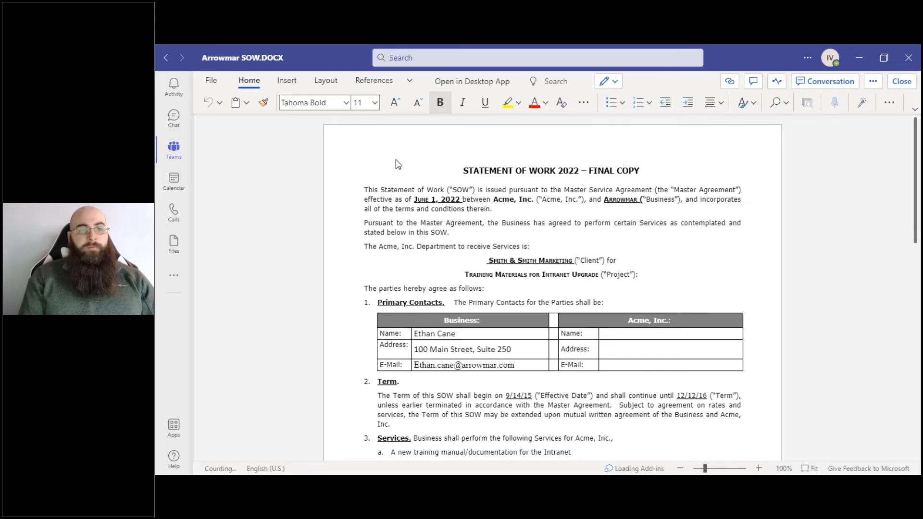
- Leave the Arrowmar SOW document and open the General channel's files in SharePoint
click(165, 58)
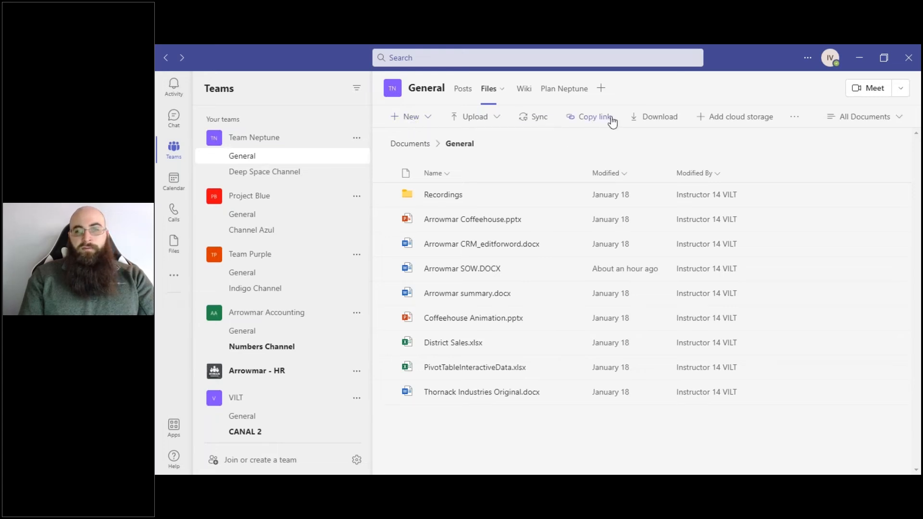
click(792, 117)
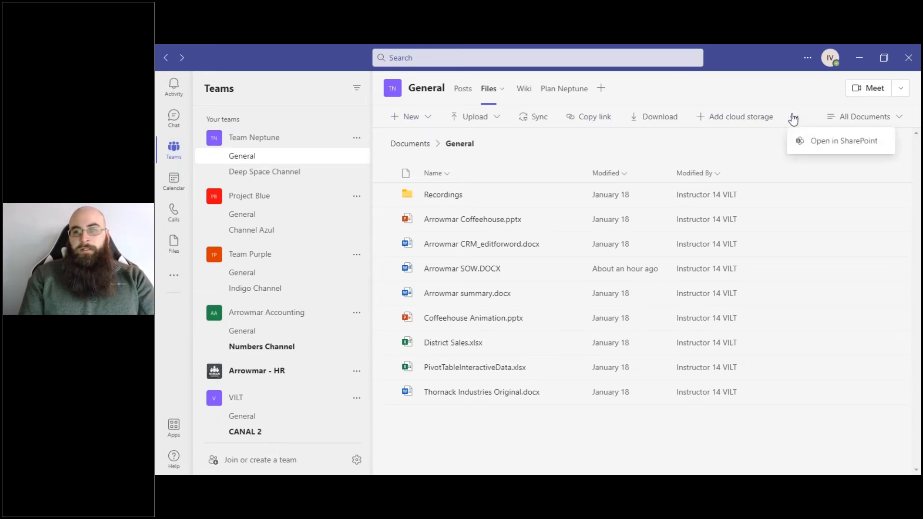
click(827, 142)
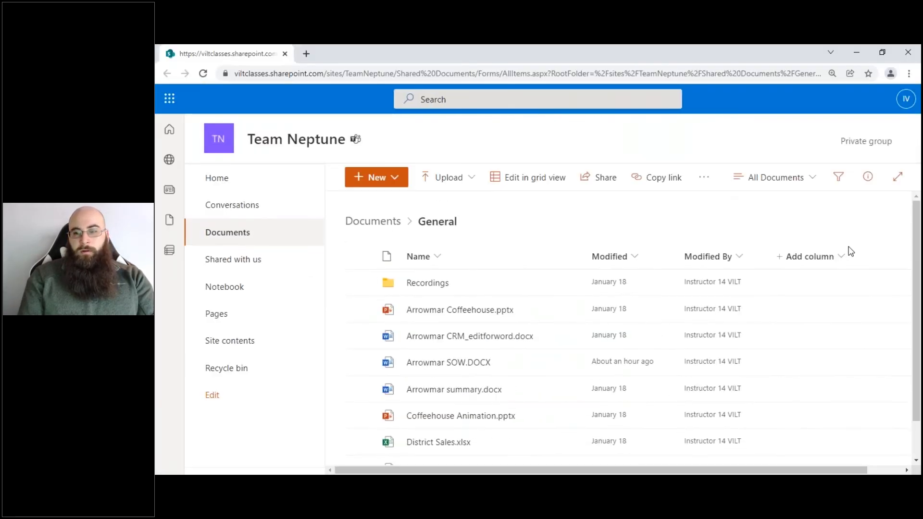
- Open the version history of Arrowmar SOW.DOCX in the SharePoint General folder
scroll(651, 307, down, 2)
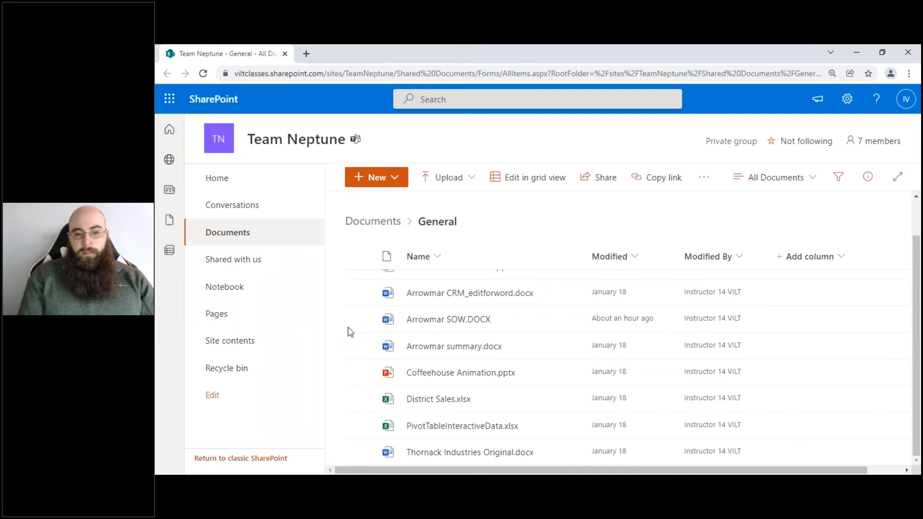
mouse_move(428, 321)
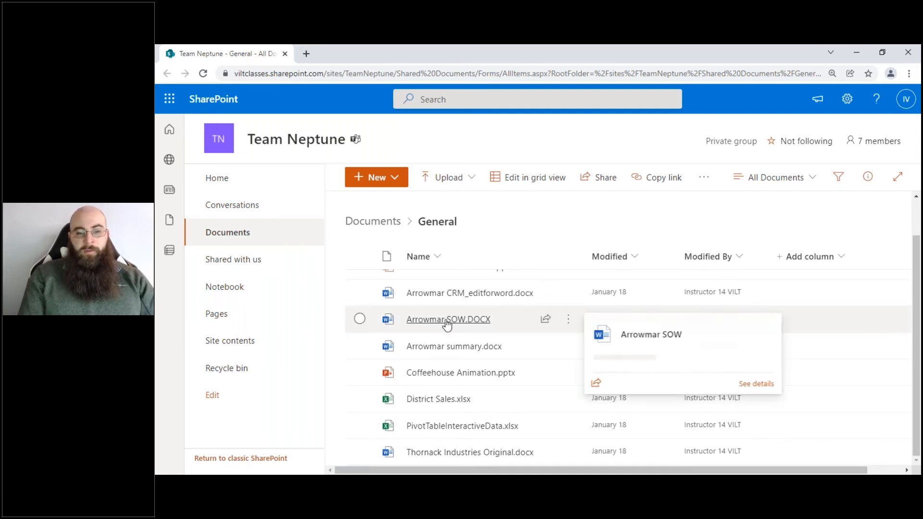
click(572, 323)
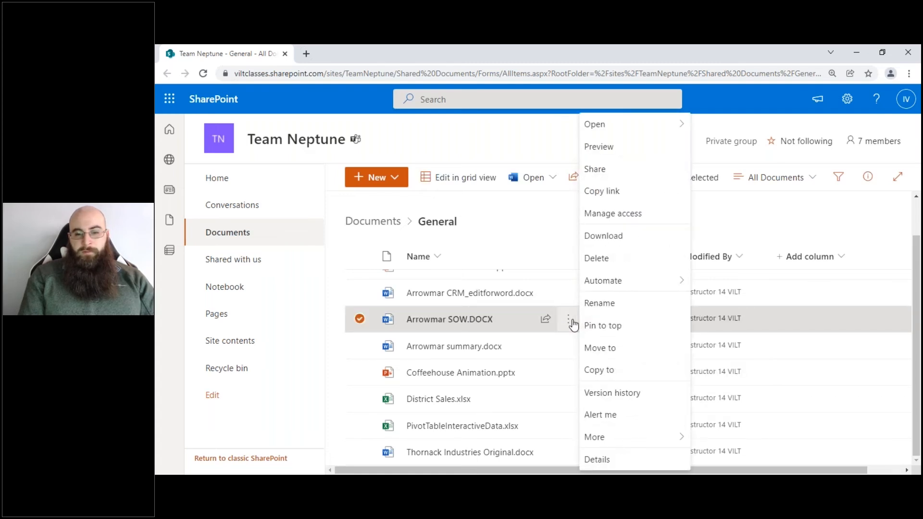
click(598, 393)
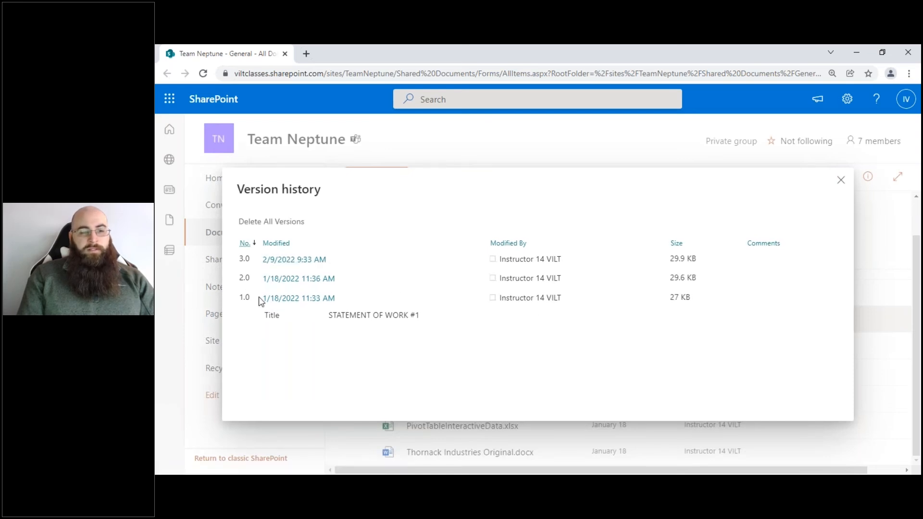
- Restore version 1.0 of Arrowmar SOW.DOCX, dated 1/18/2022 11:33 AM, and close the version history
click(344, 300)
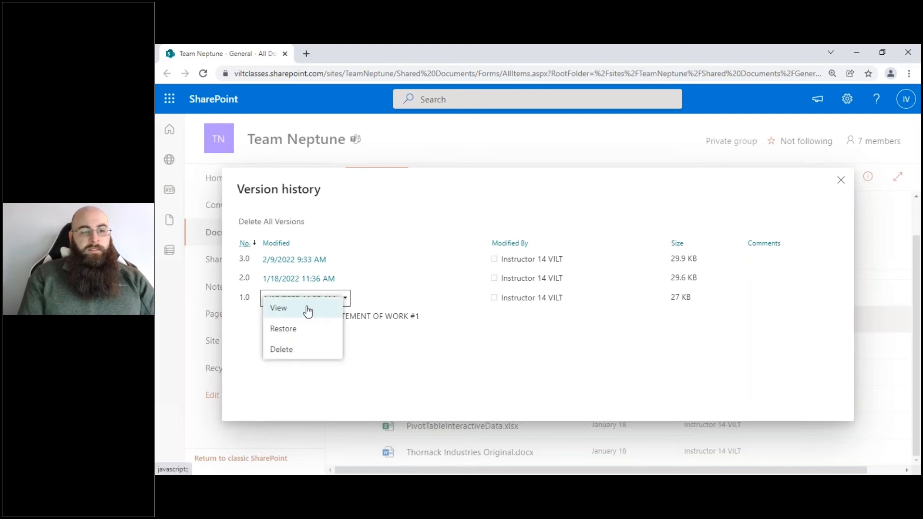
click(281, 331)
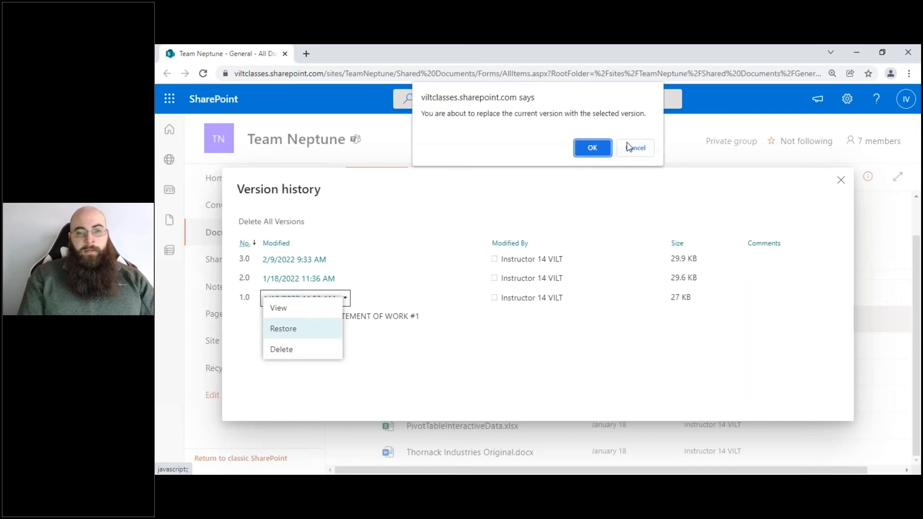
click(606, 147)
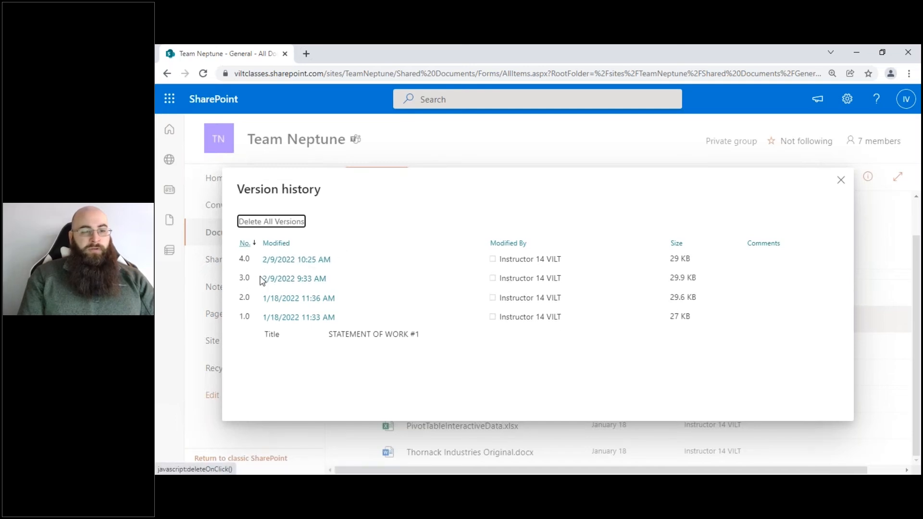
mouse_move(319, 281)
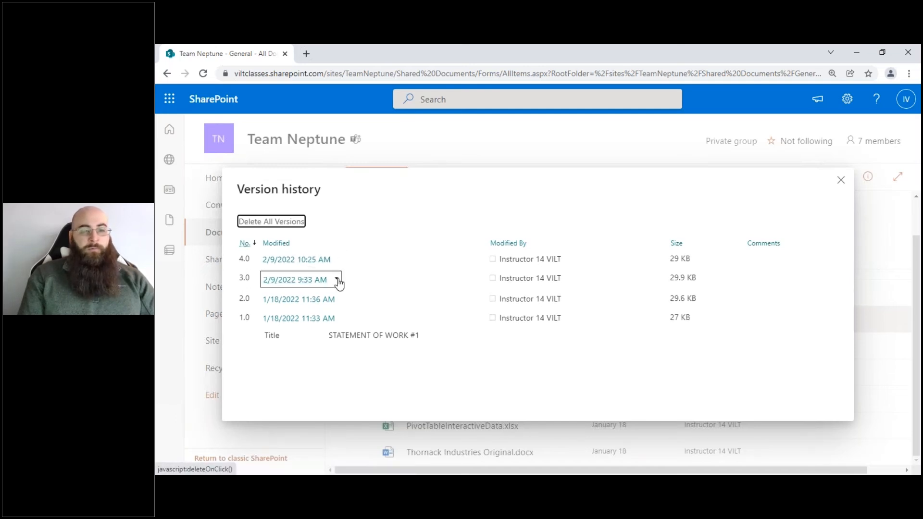
click(841, 182)
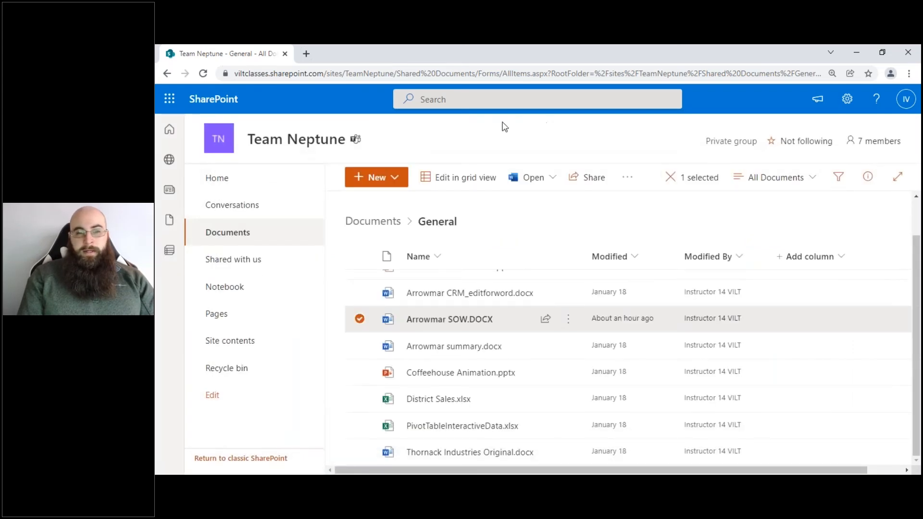
- Switch back to Microsoft Teams and open Arrowmar SOW.DOCX from the General channel's files to check the restored version
drag(250, 56, 156, 86)
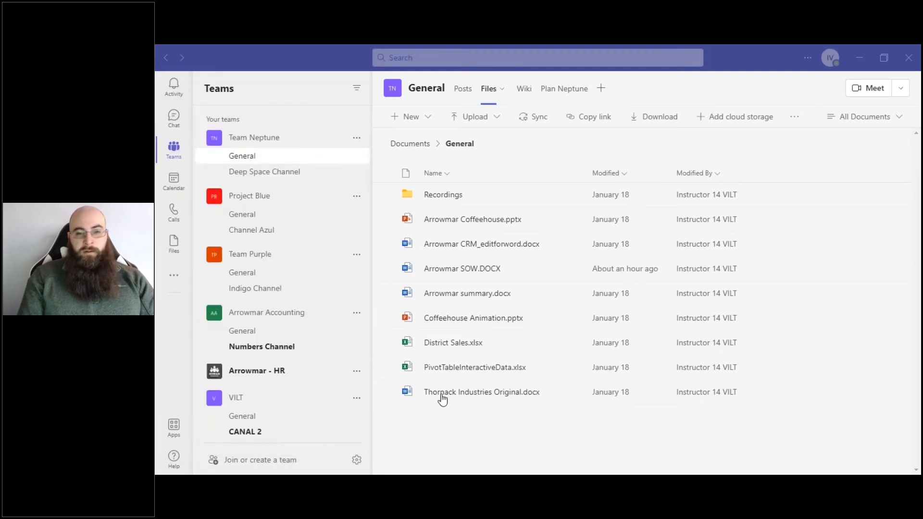
click(512, 456)
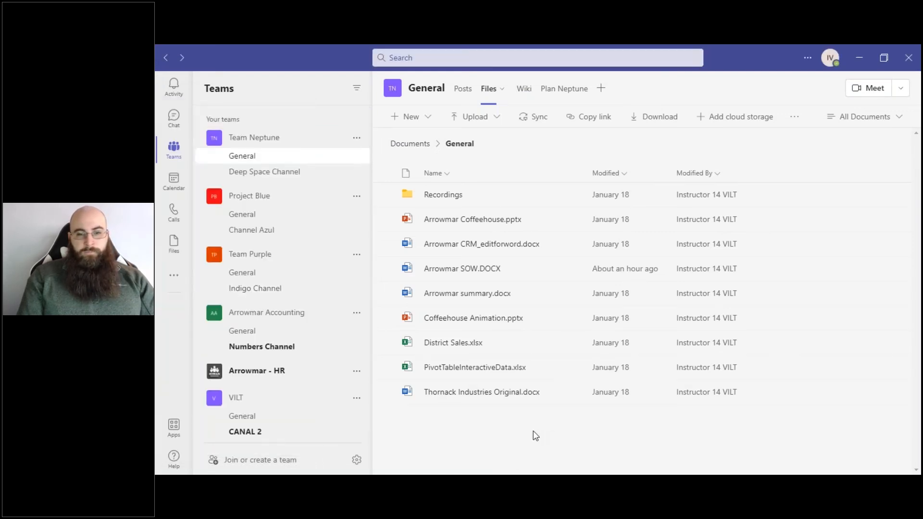
click(451, 271)
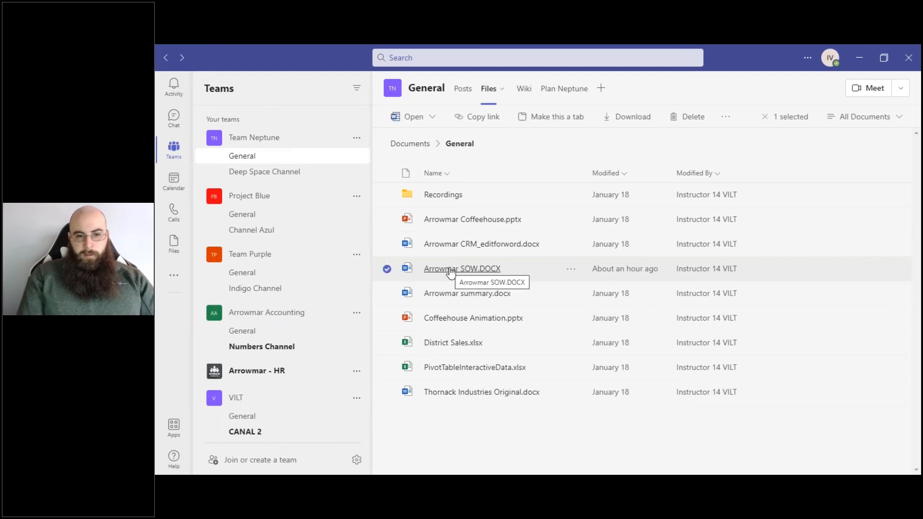
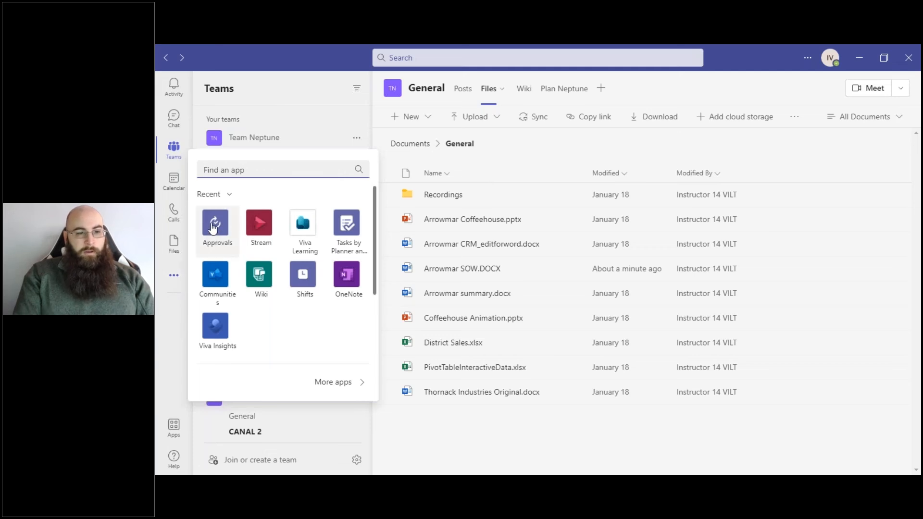
- Open the Approvals app and check which environments are available for approval requests
click(214, 228)
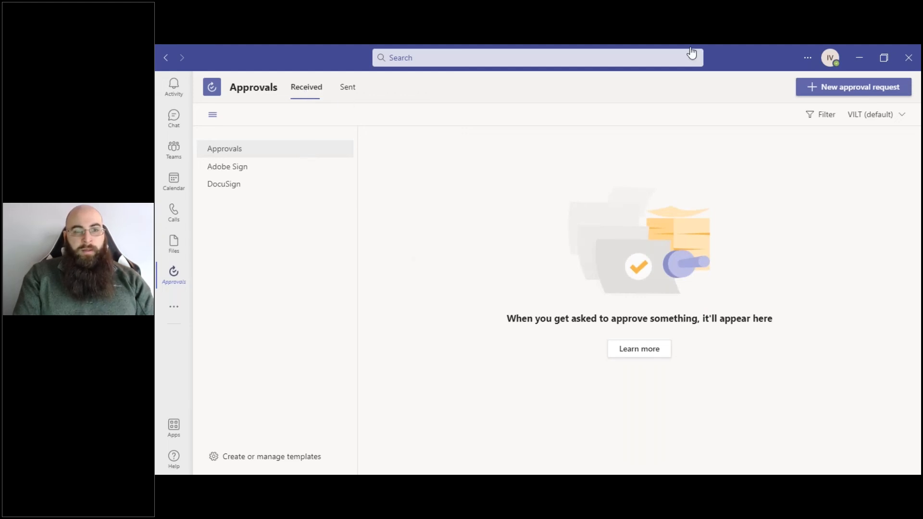
click(873, 113)
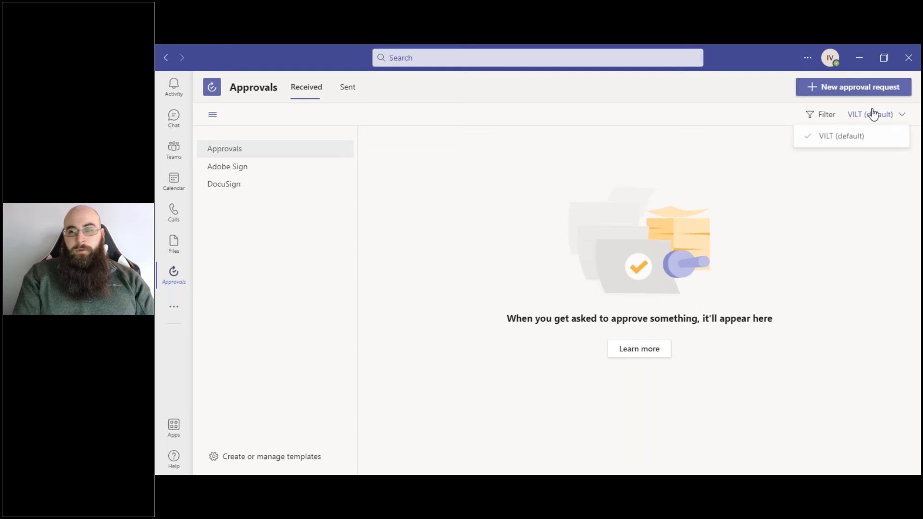
click(874, 114)
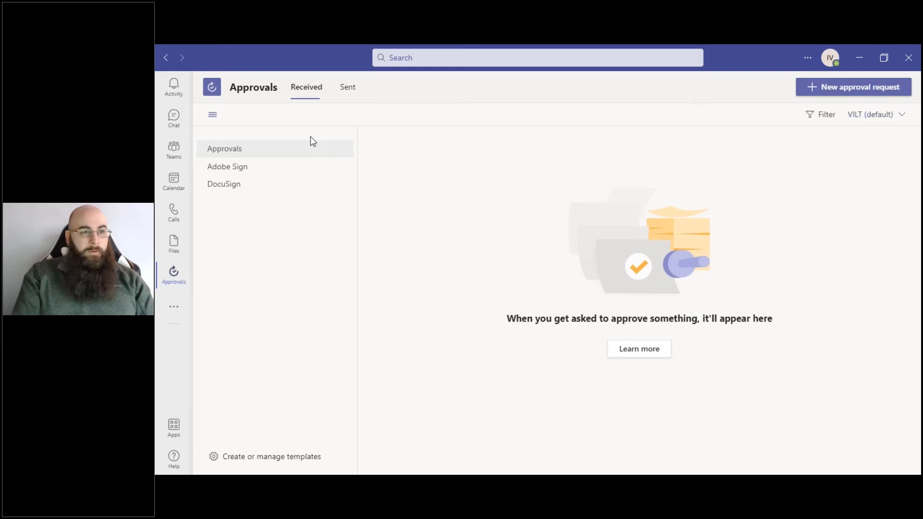
- Return to Team Neptune's General channel and check its posts for the Weekly Team Meeting and the Recordings folder in its files
click(166, 57)
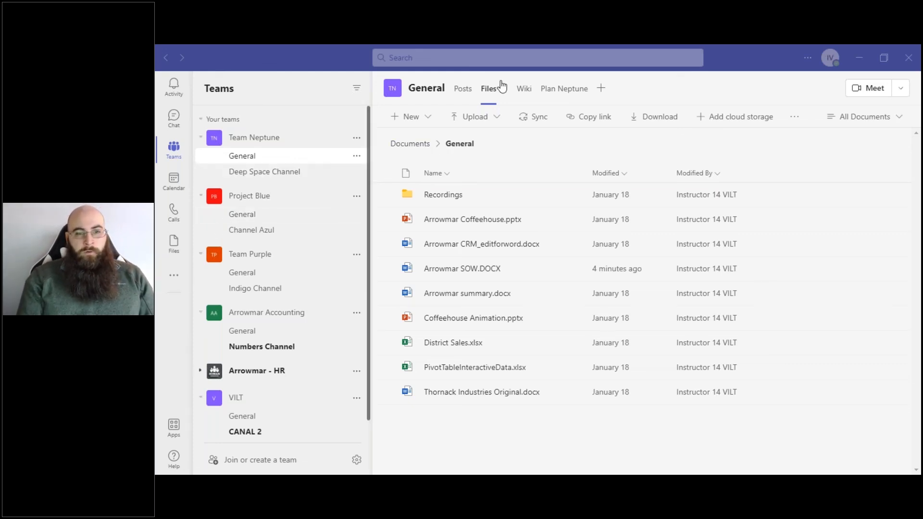
click(463, 89)
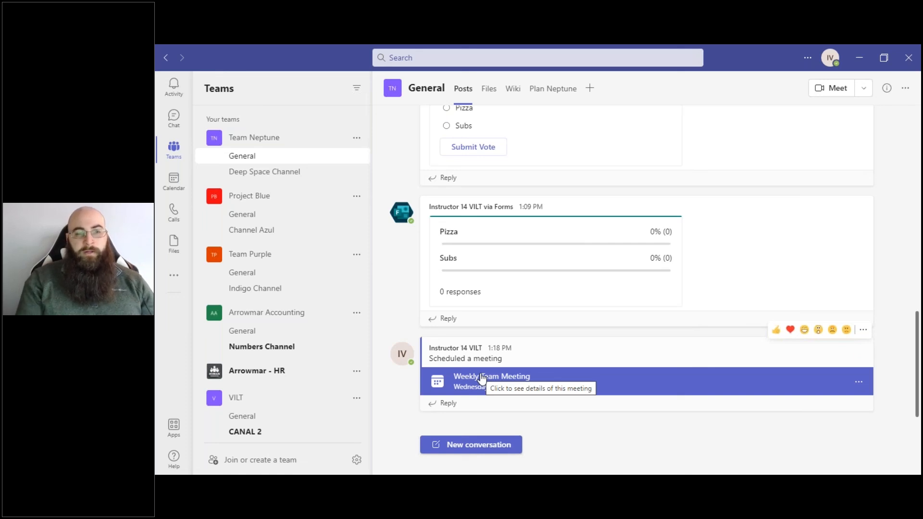
click(493, 90)
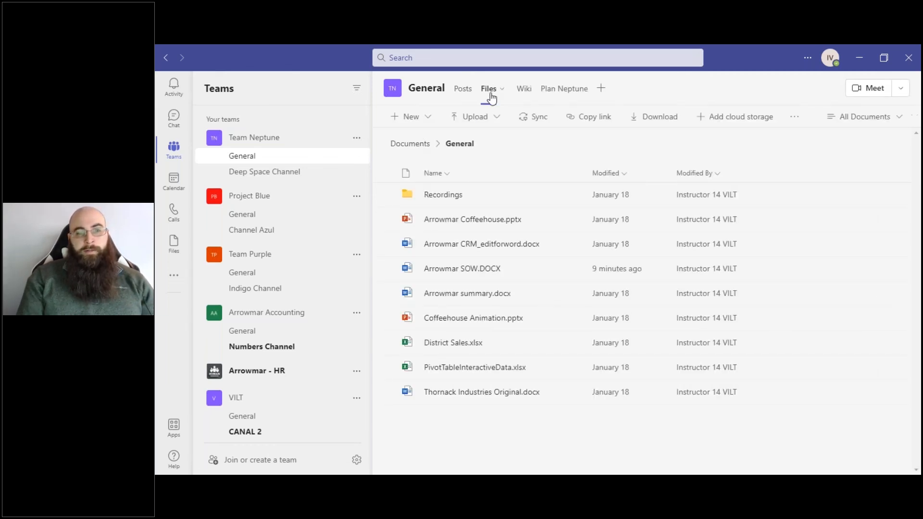
click(440, 203)
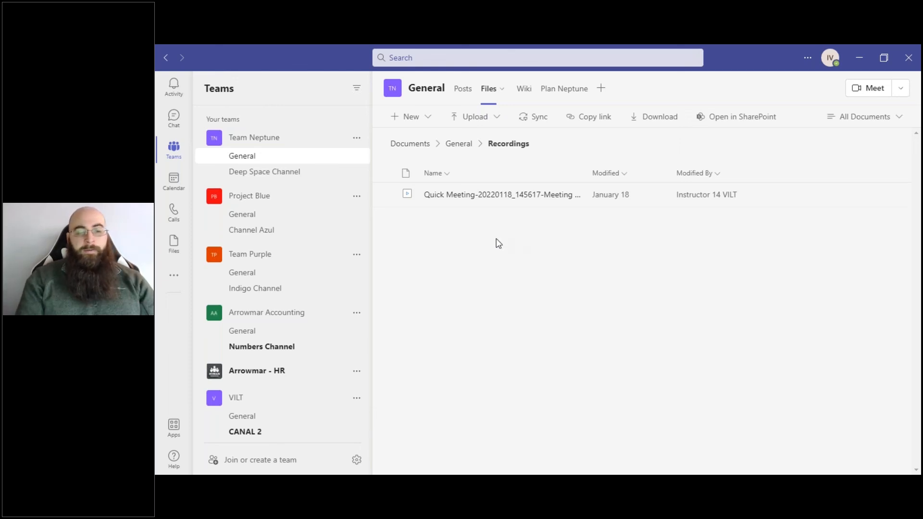
click(470, 95)
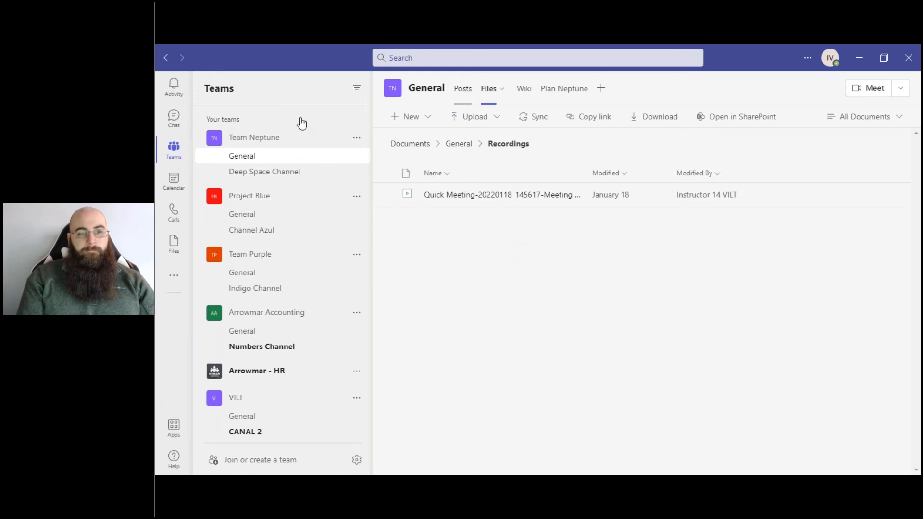